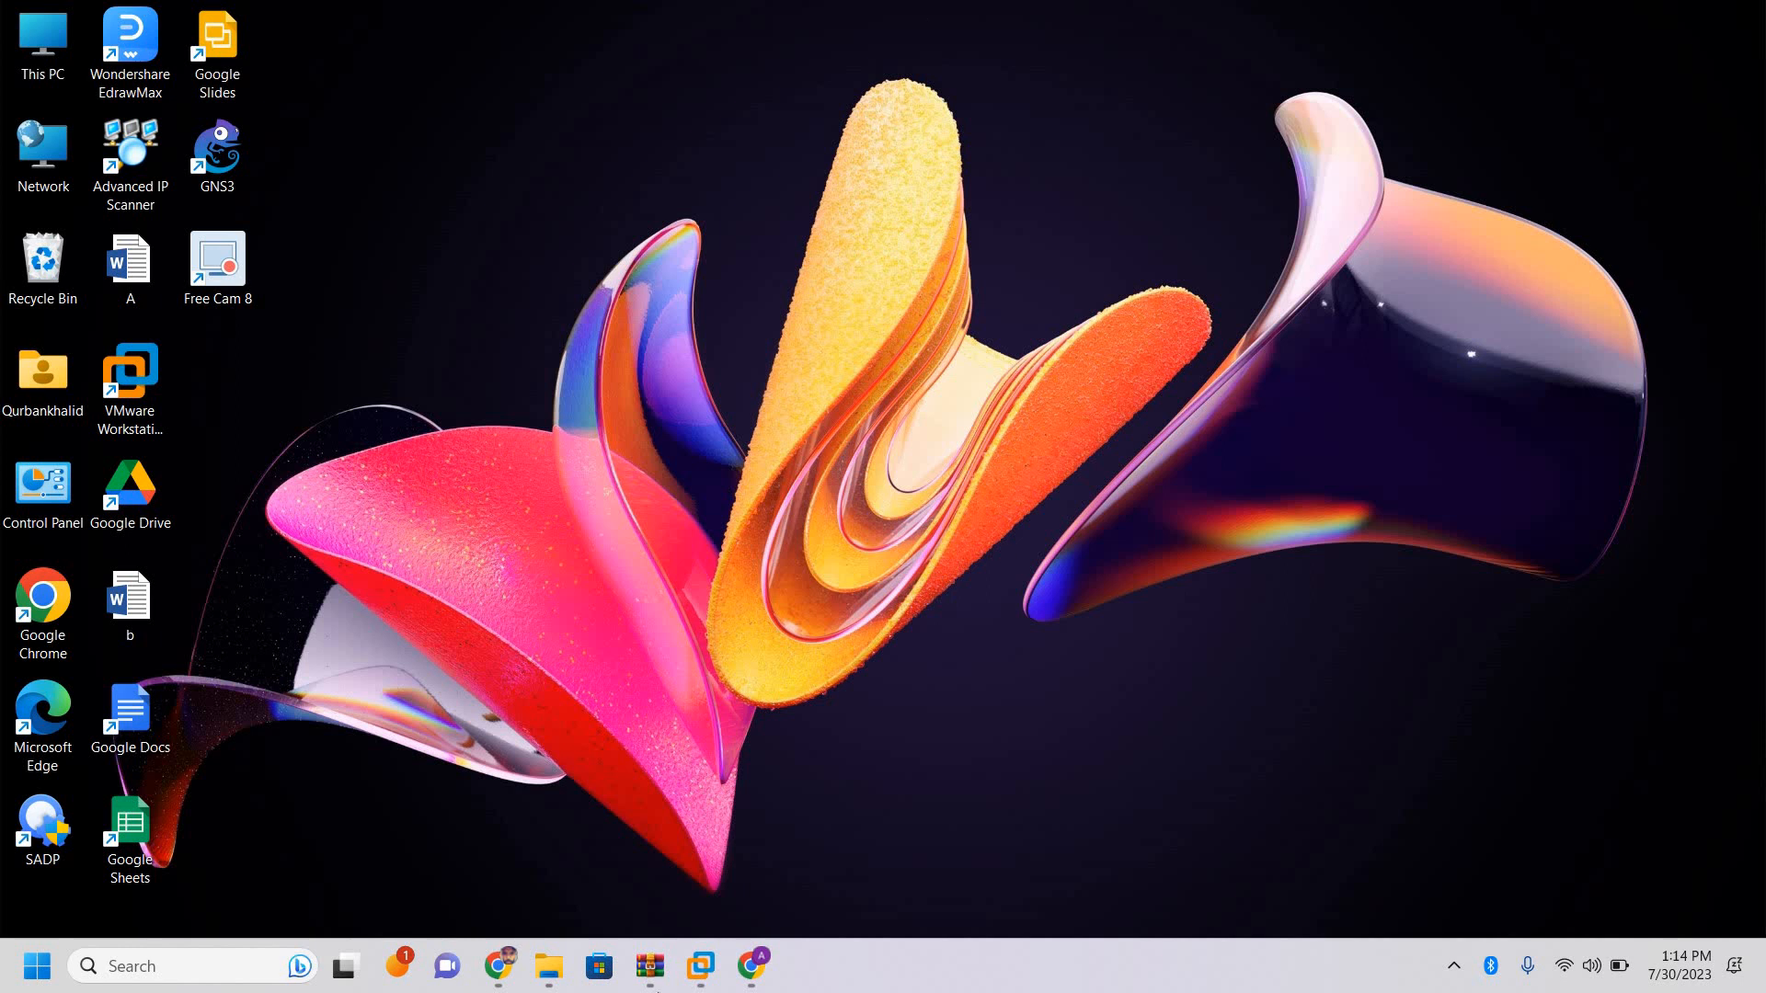
Switch to Chrome and run the Google search for "gns3 vmware workstation" again
{"action": "left_click", "coordinate": [500, 966]}
{"action": "left_click", "coordinate": [929, 11]}
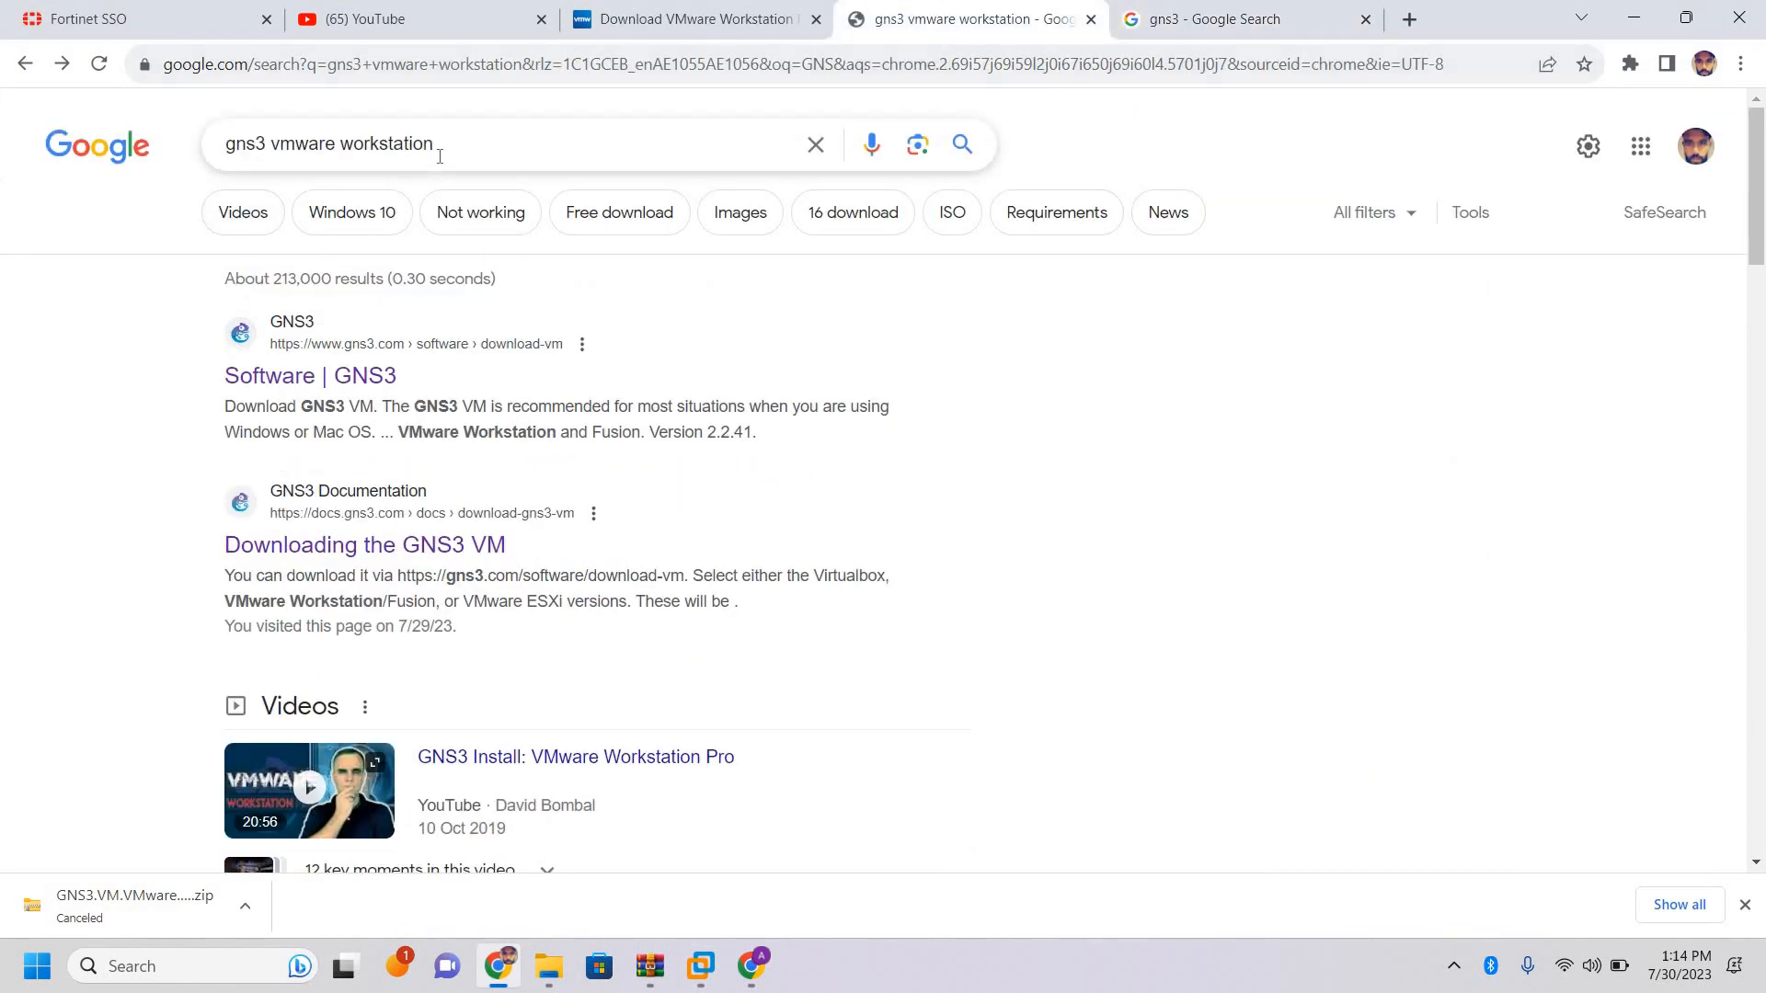
{"action": "left_click", "coordinate": [558, 149]}
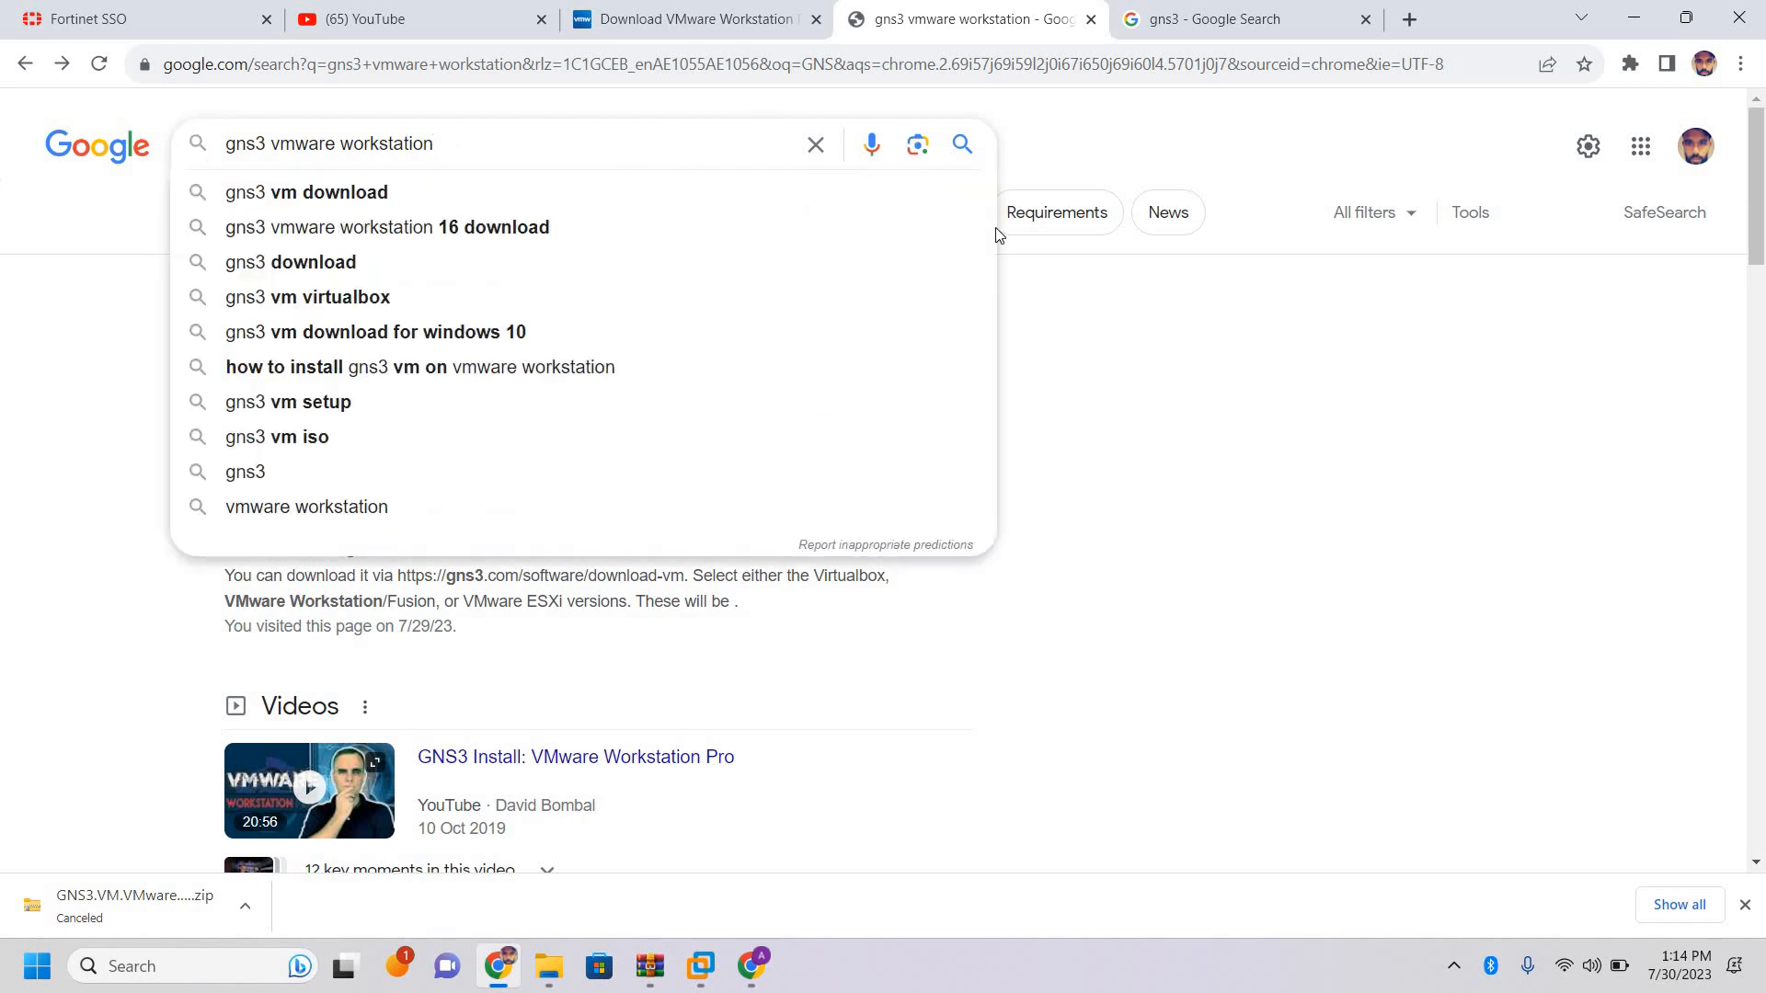
{"action": "left_click", "coordinate": [961, 143]}
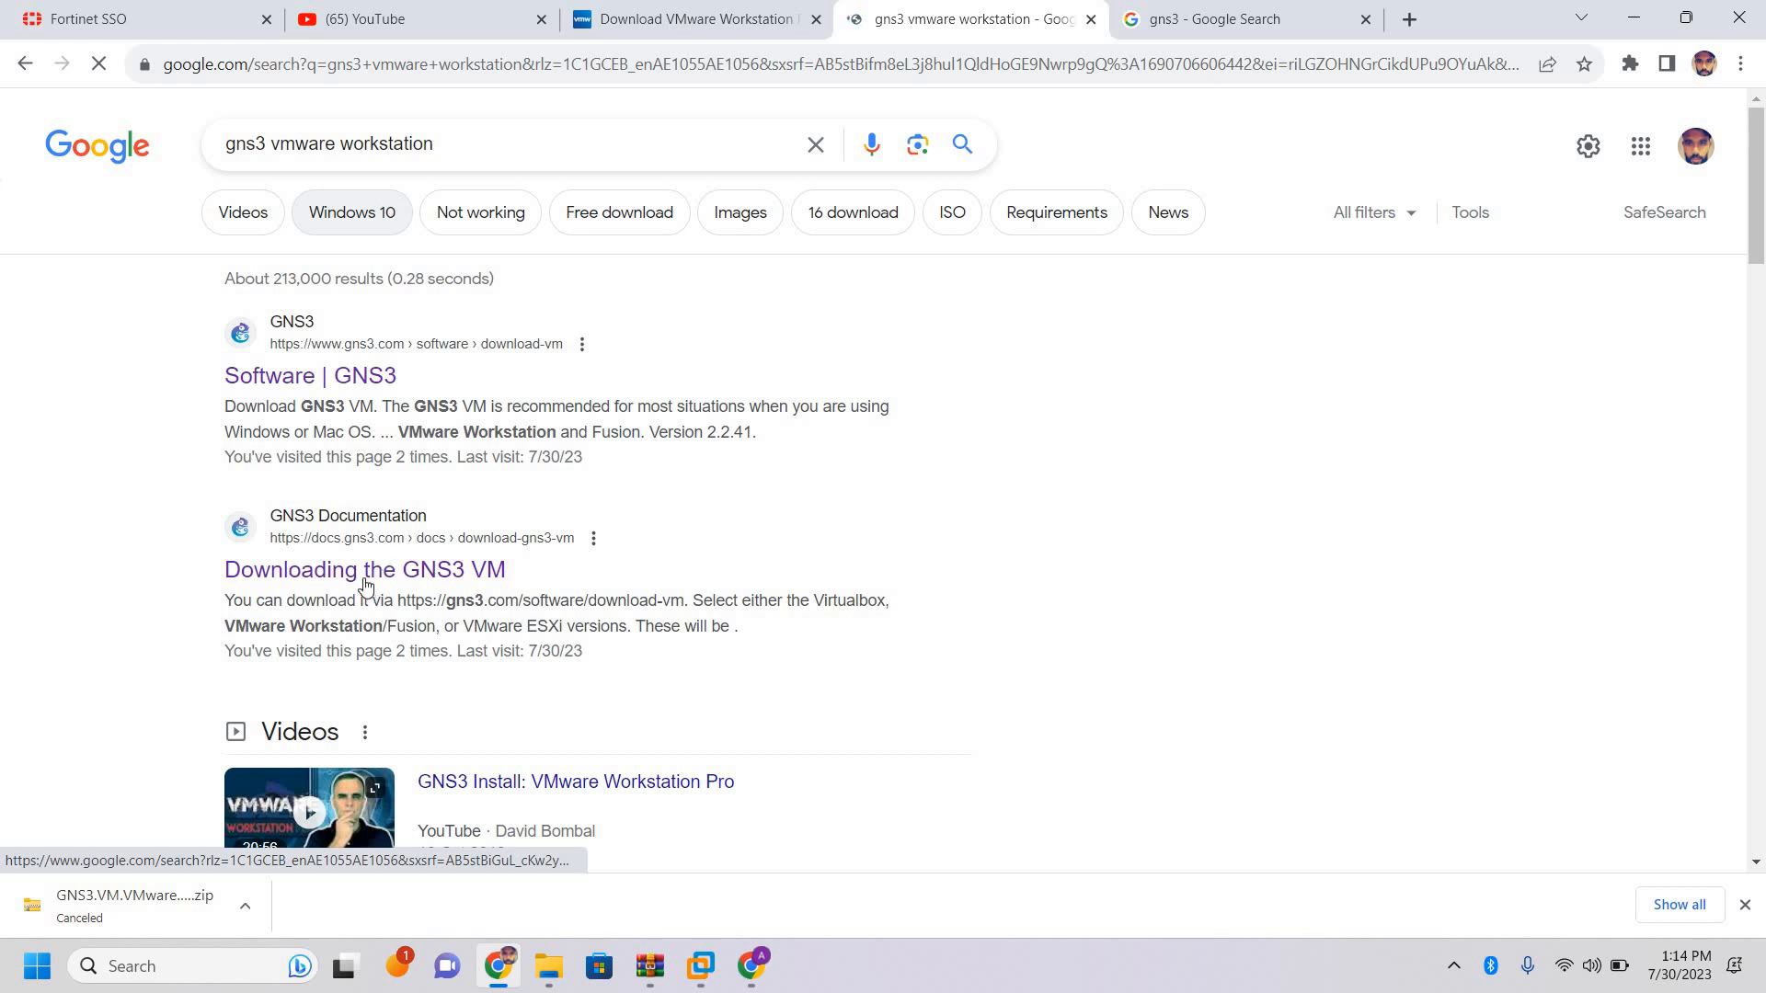
{"action": "left_click", "coordinate": [428, 575]}
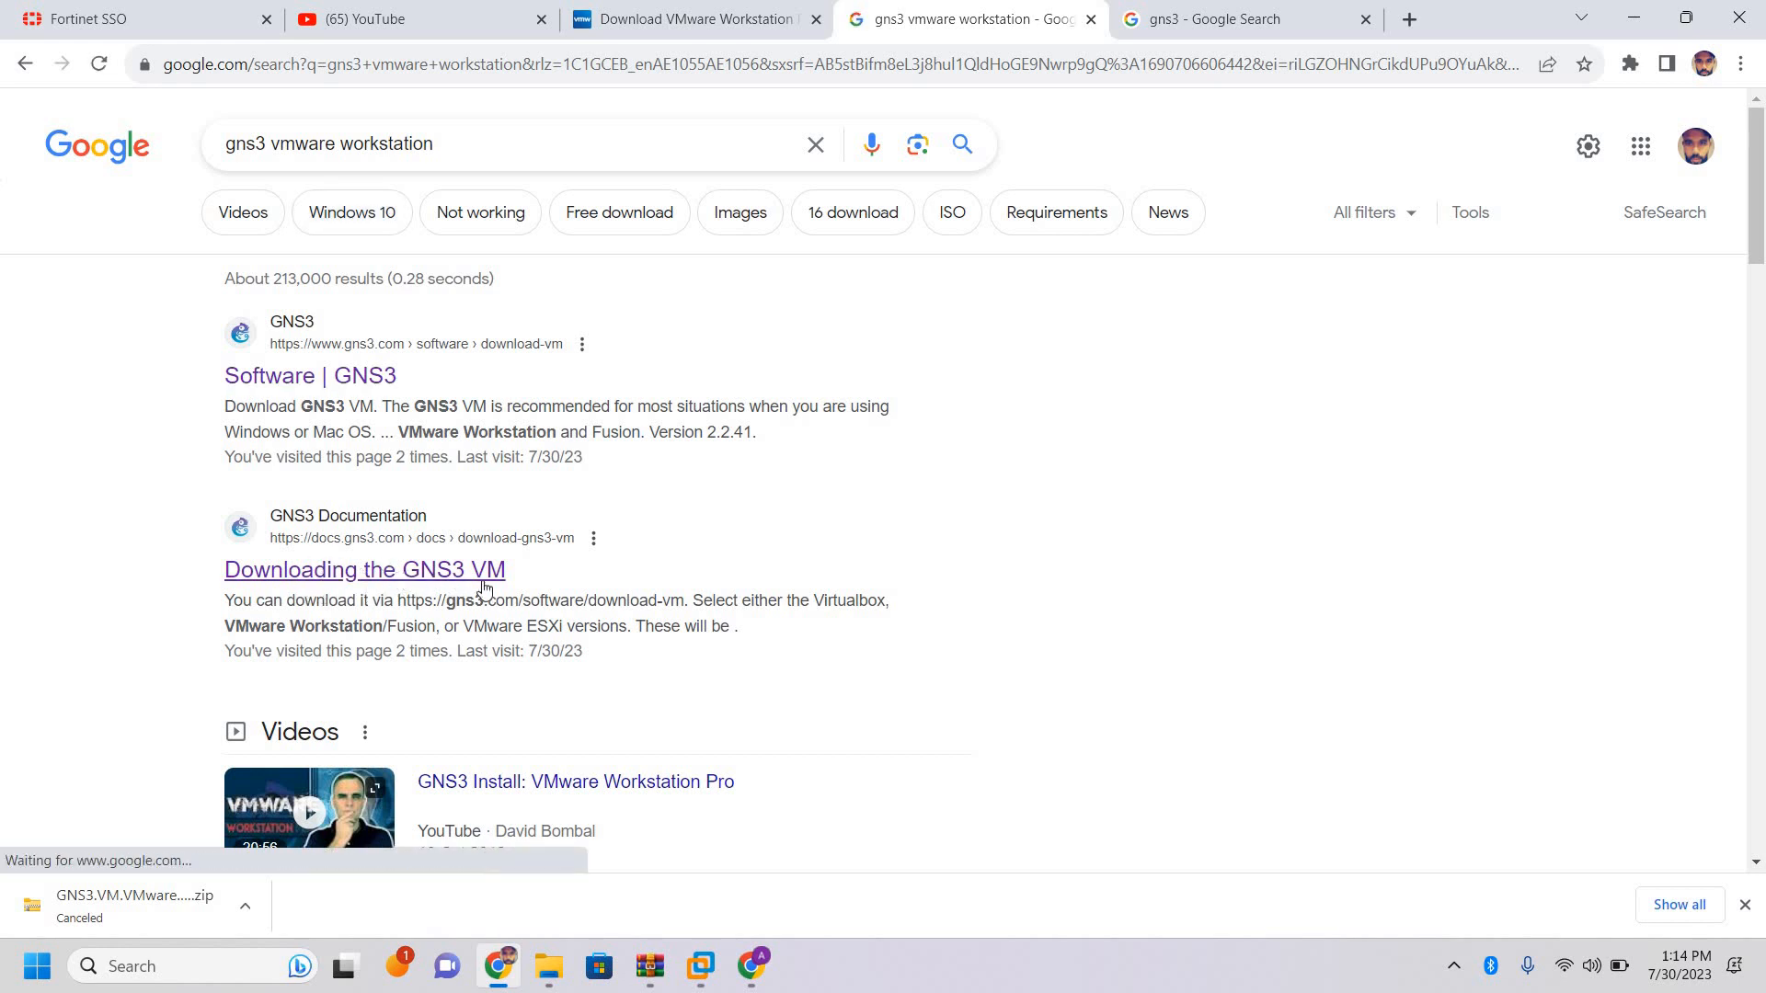
{"action": "left_click", "coordinate": [332, 573]}
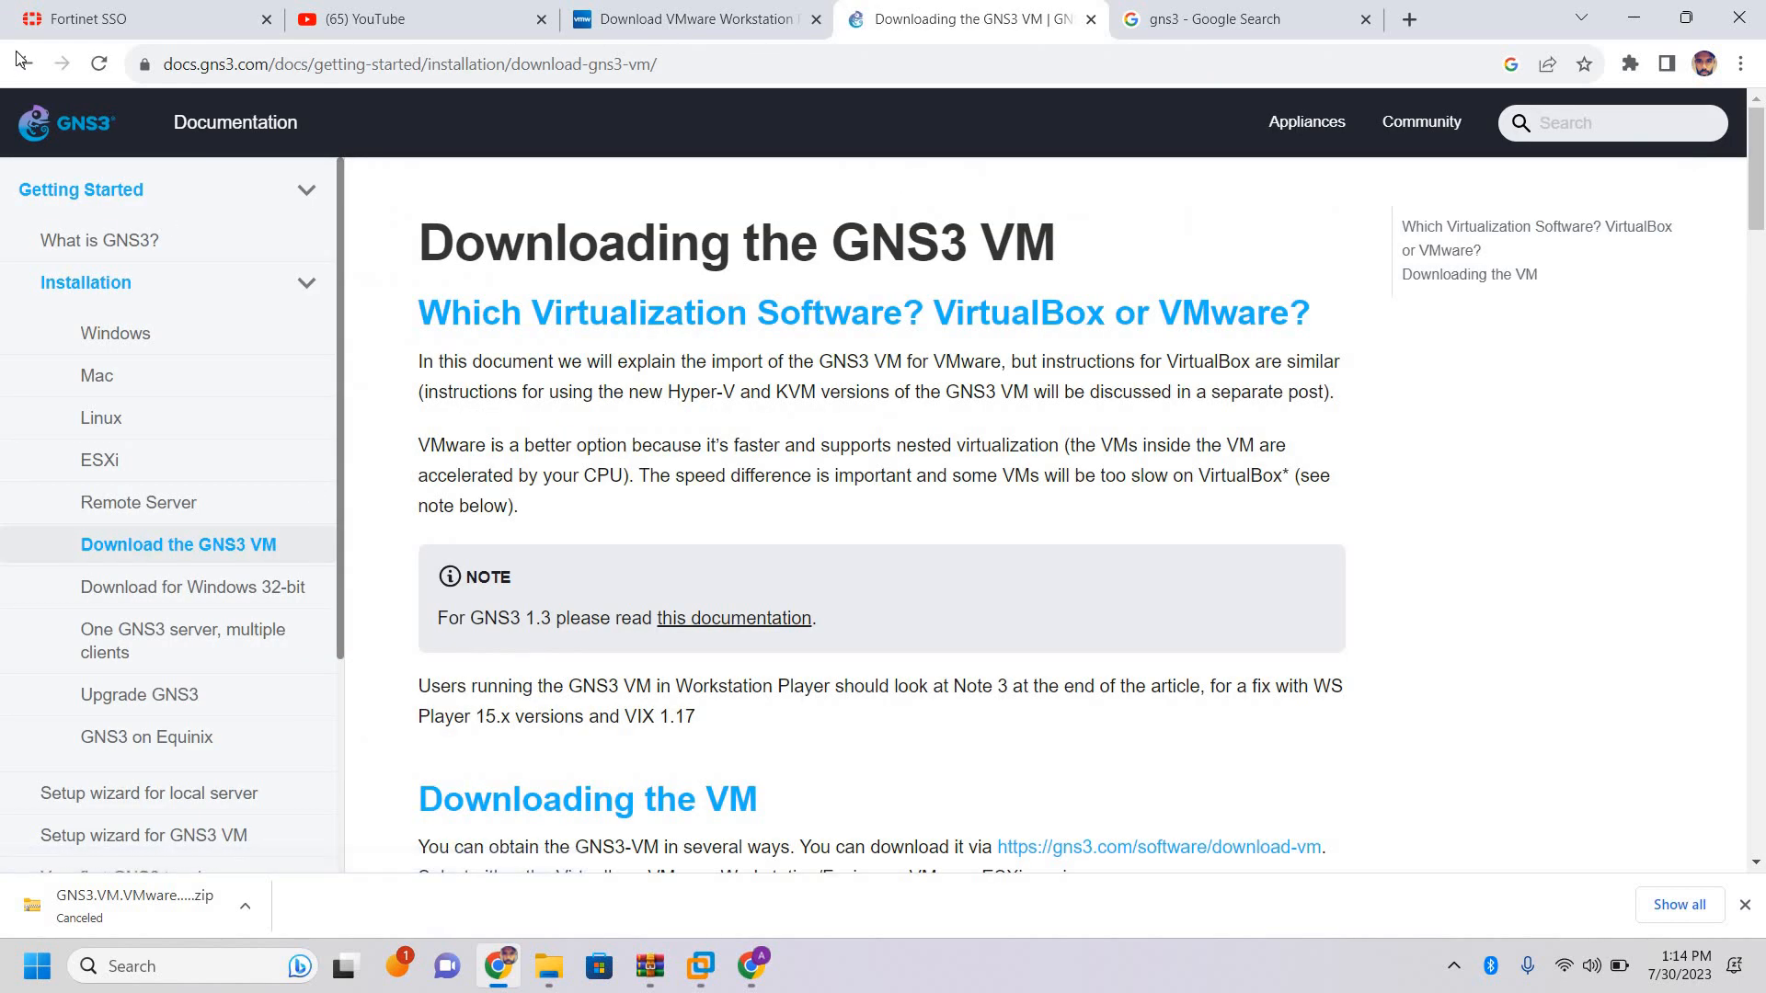
{"action": "key", "text": "alt+Left"}
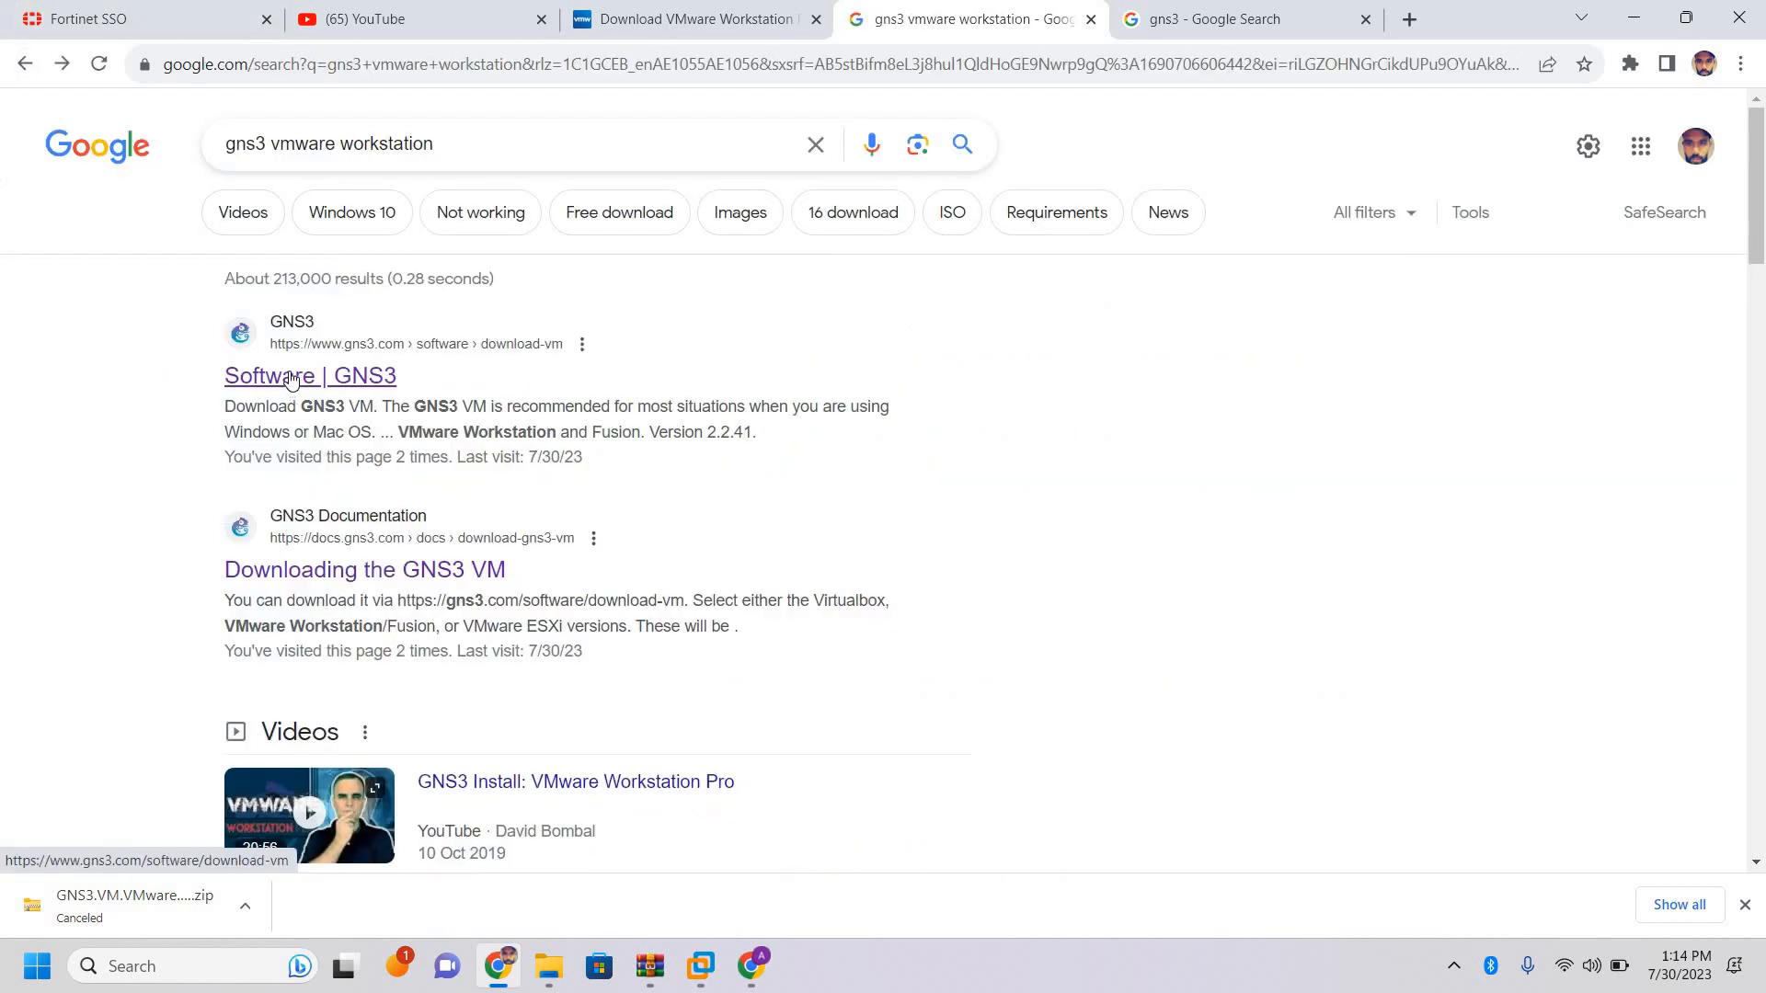
Open the GNS3 software download page from the search results and download the GNS3 VM for VMware Workstation and Fusion
{"action": "left_click", "coordinate": [291, 379]}
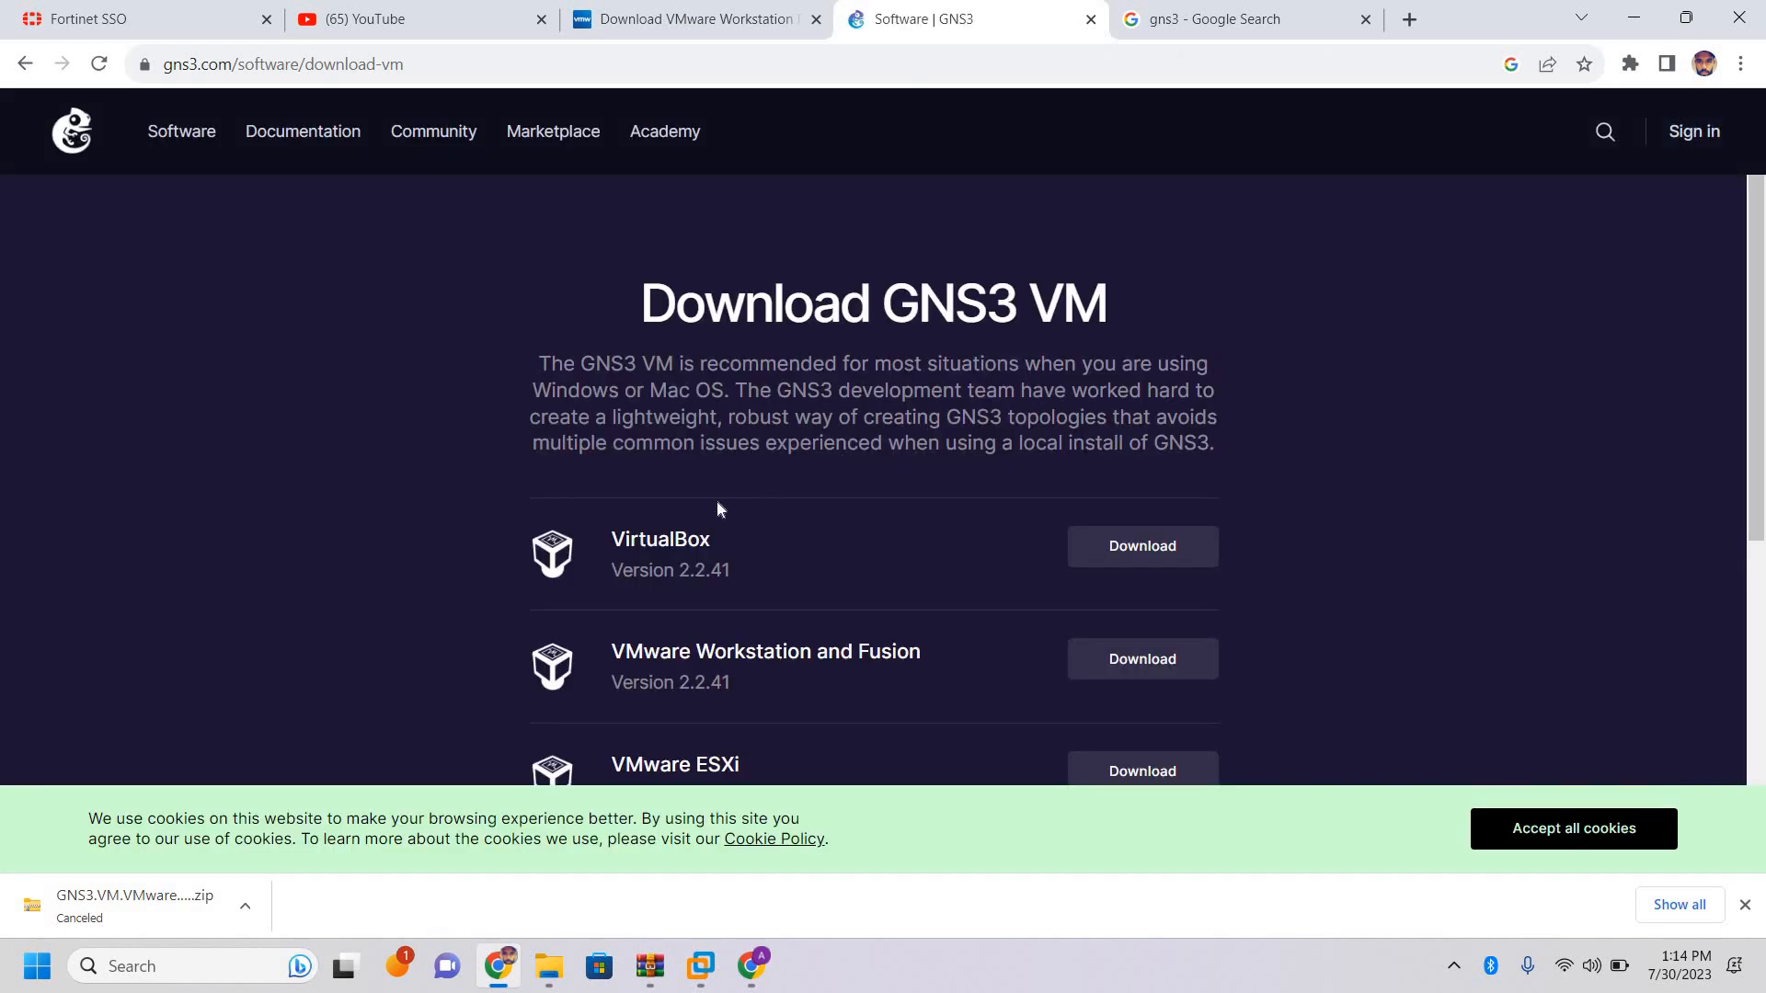
{"action": "scroll", "coordinate": [719, 509], "scroll_direction": "down", "scroll_amount": 1}
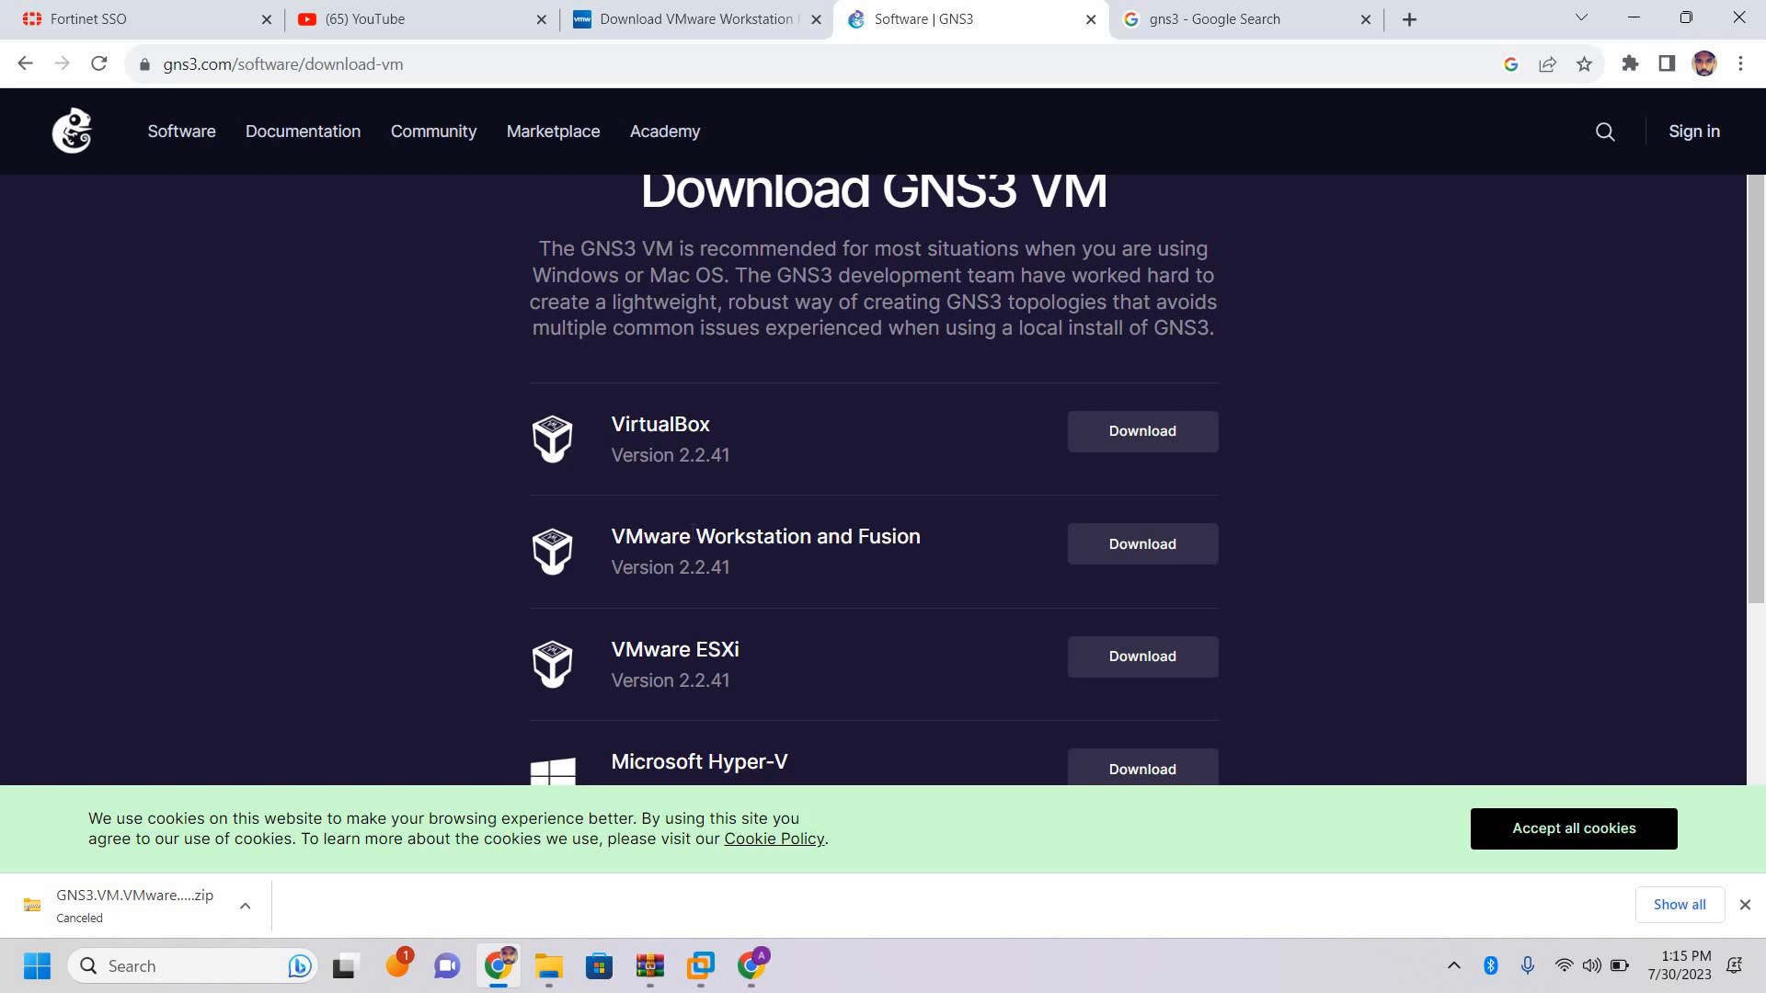
{"action": "left_click", "coordinate": [1097, 559]}
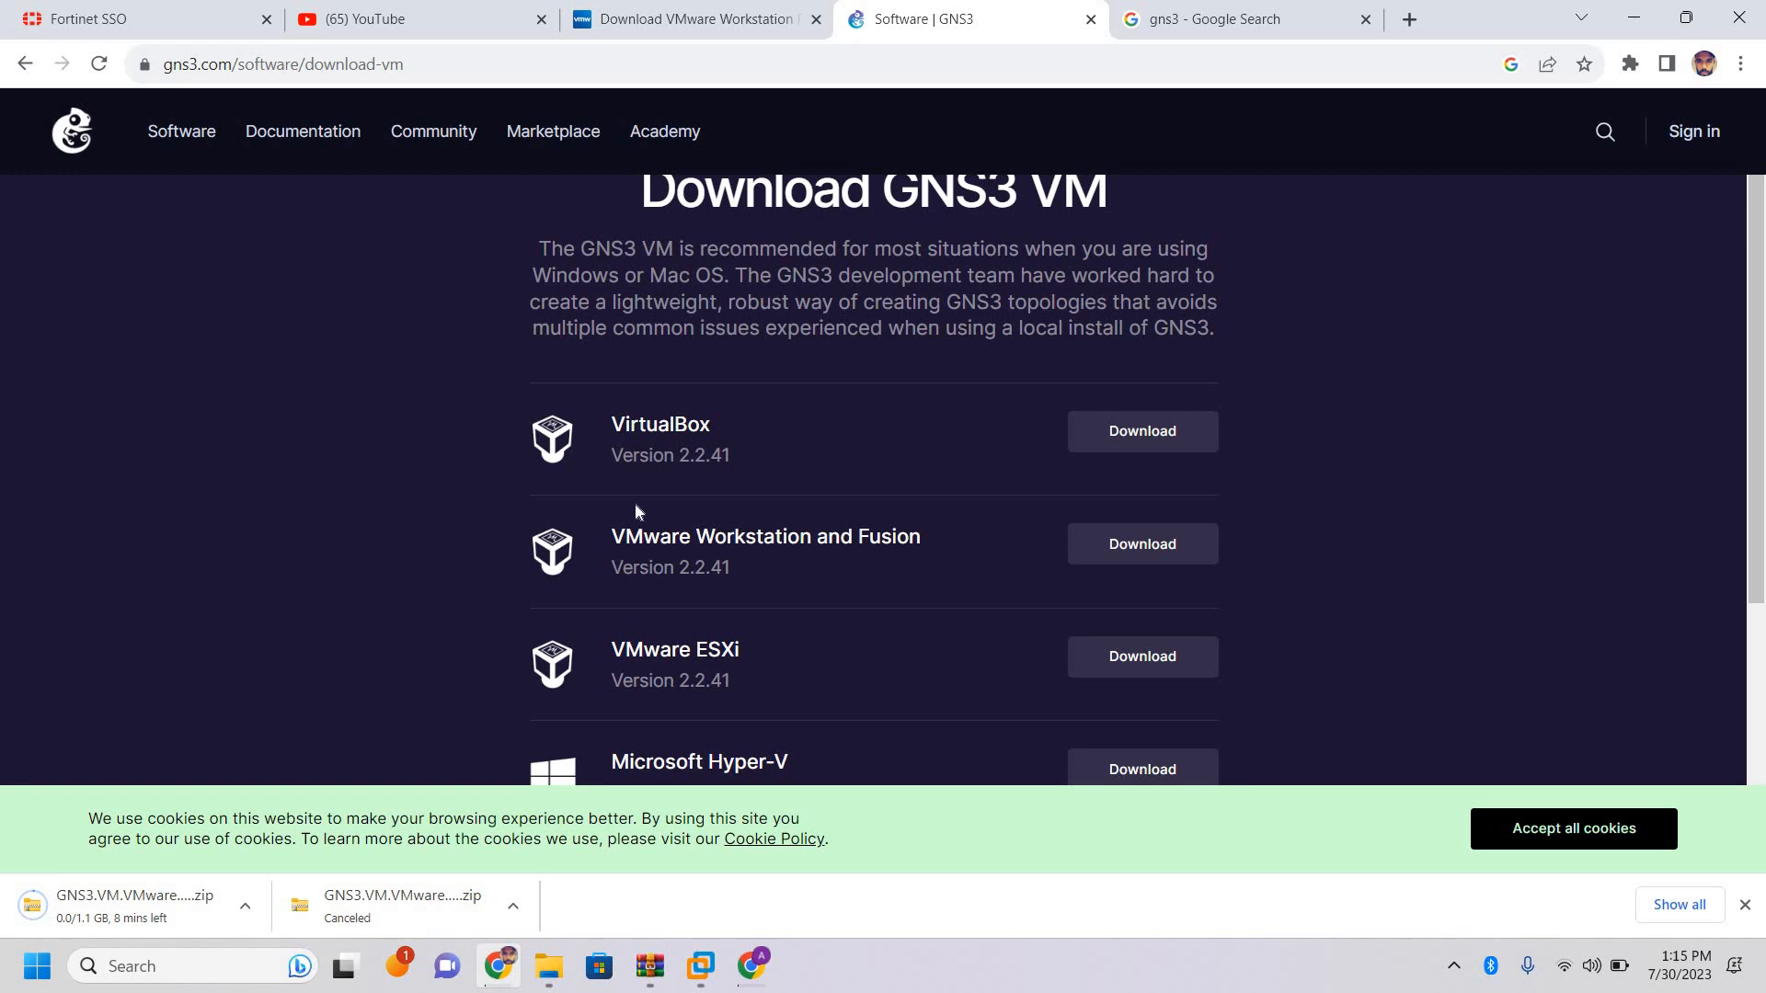
Search Google for "gns3" and open the Free Download page of the GNS3 site
{"action": "left_click", "coordinate": [1150, 9]}
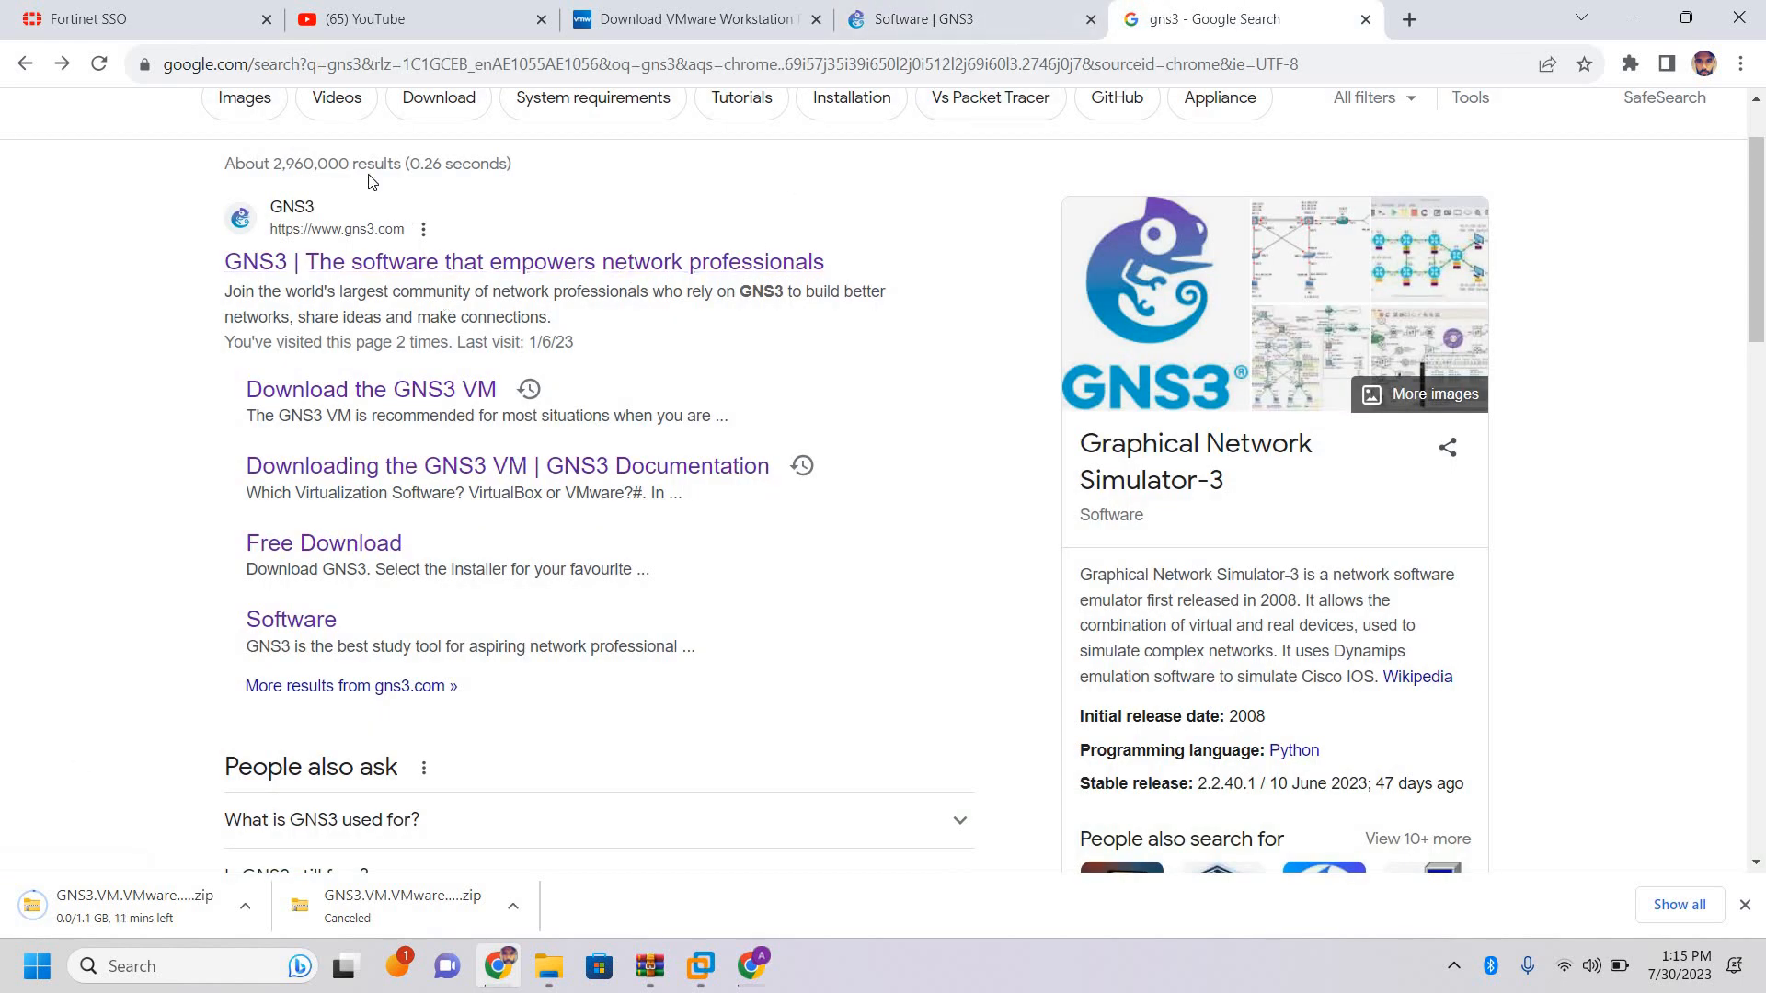
{"action": "scroll", "coordinate": [396, 266], "scroll_direction": "up", "scroll_amount": 1}
{"action": "left_click", "coordinate": [358, 137]}
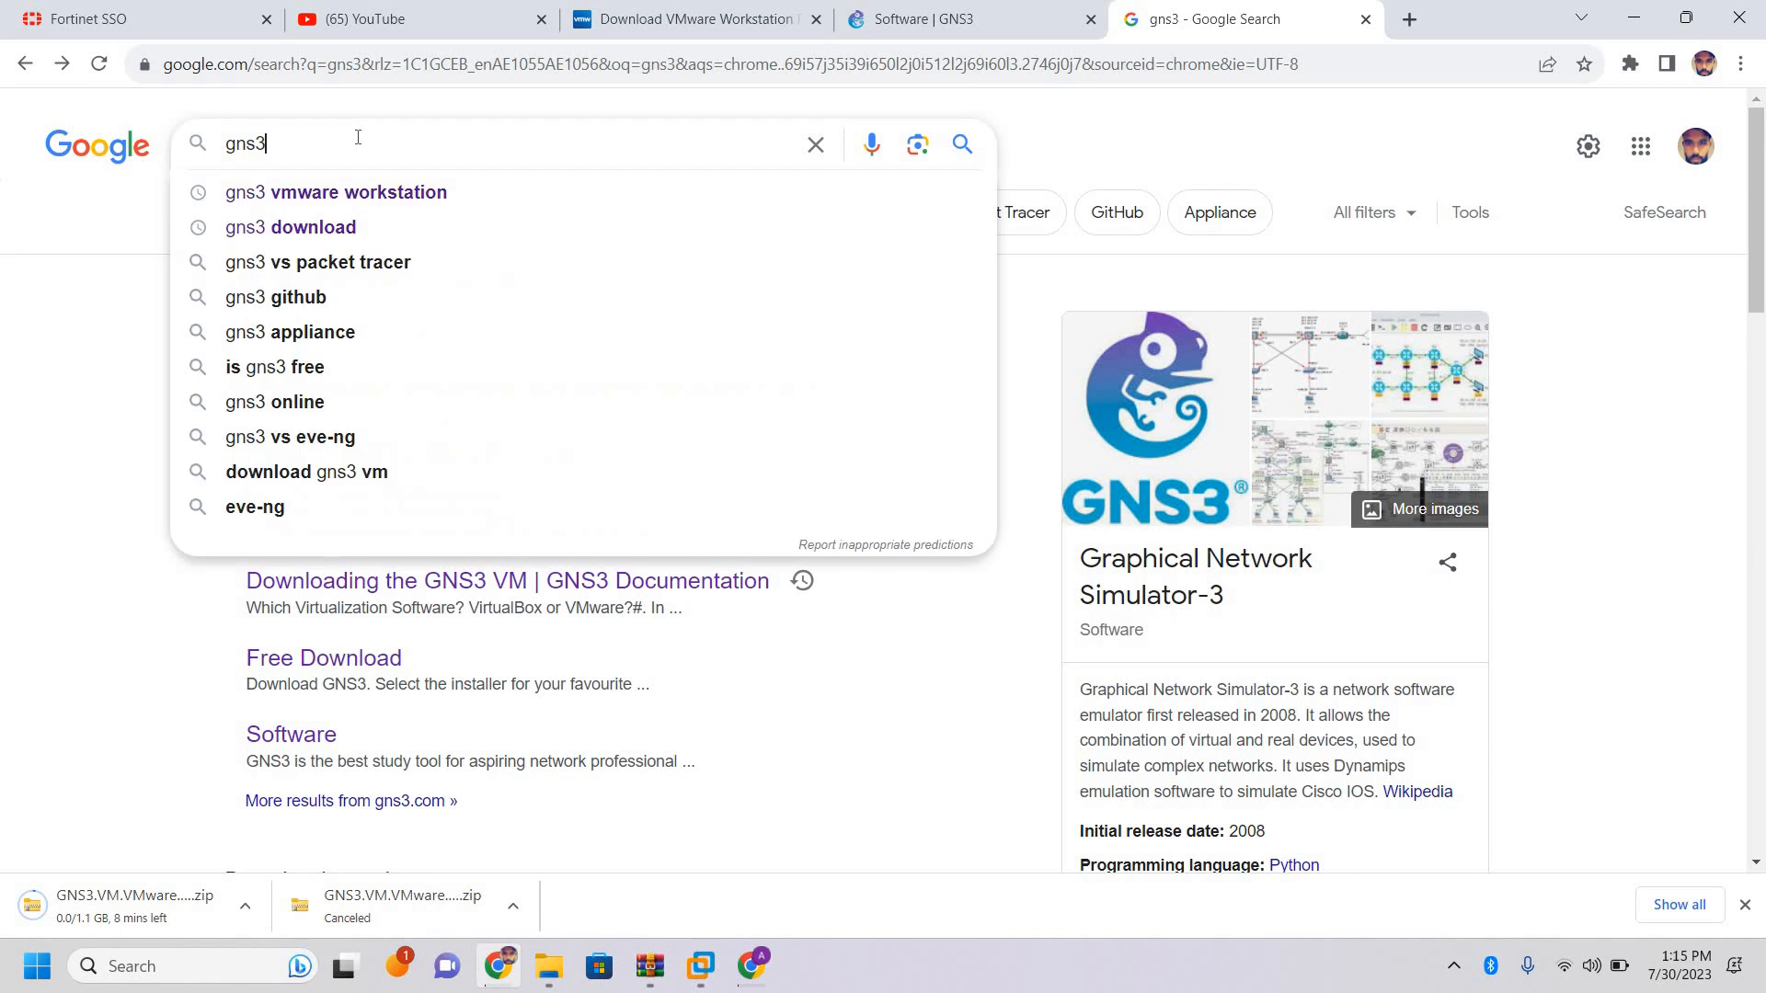
{"action": "key", "text": "Return"}
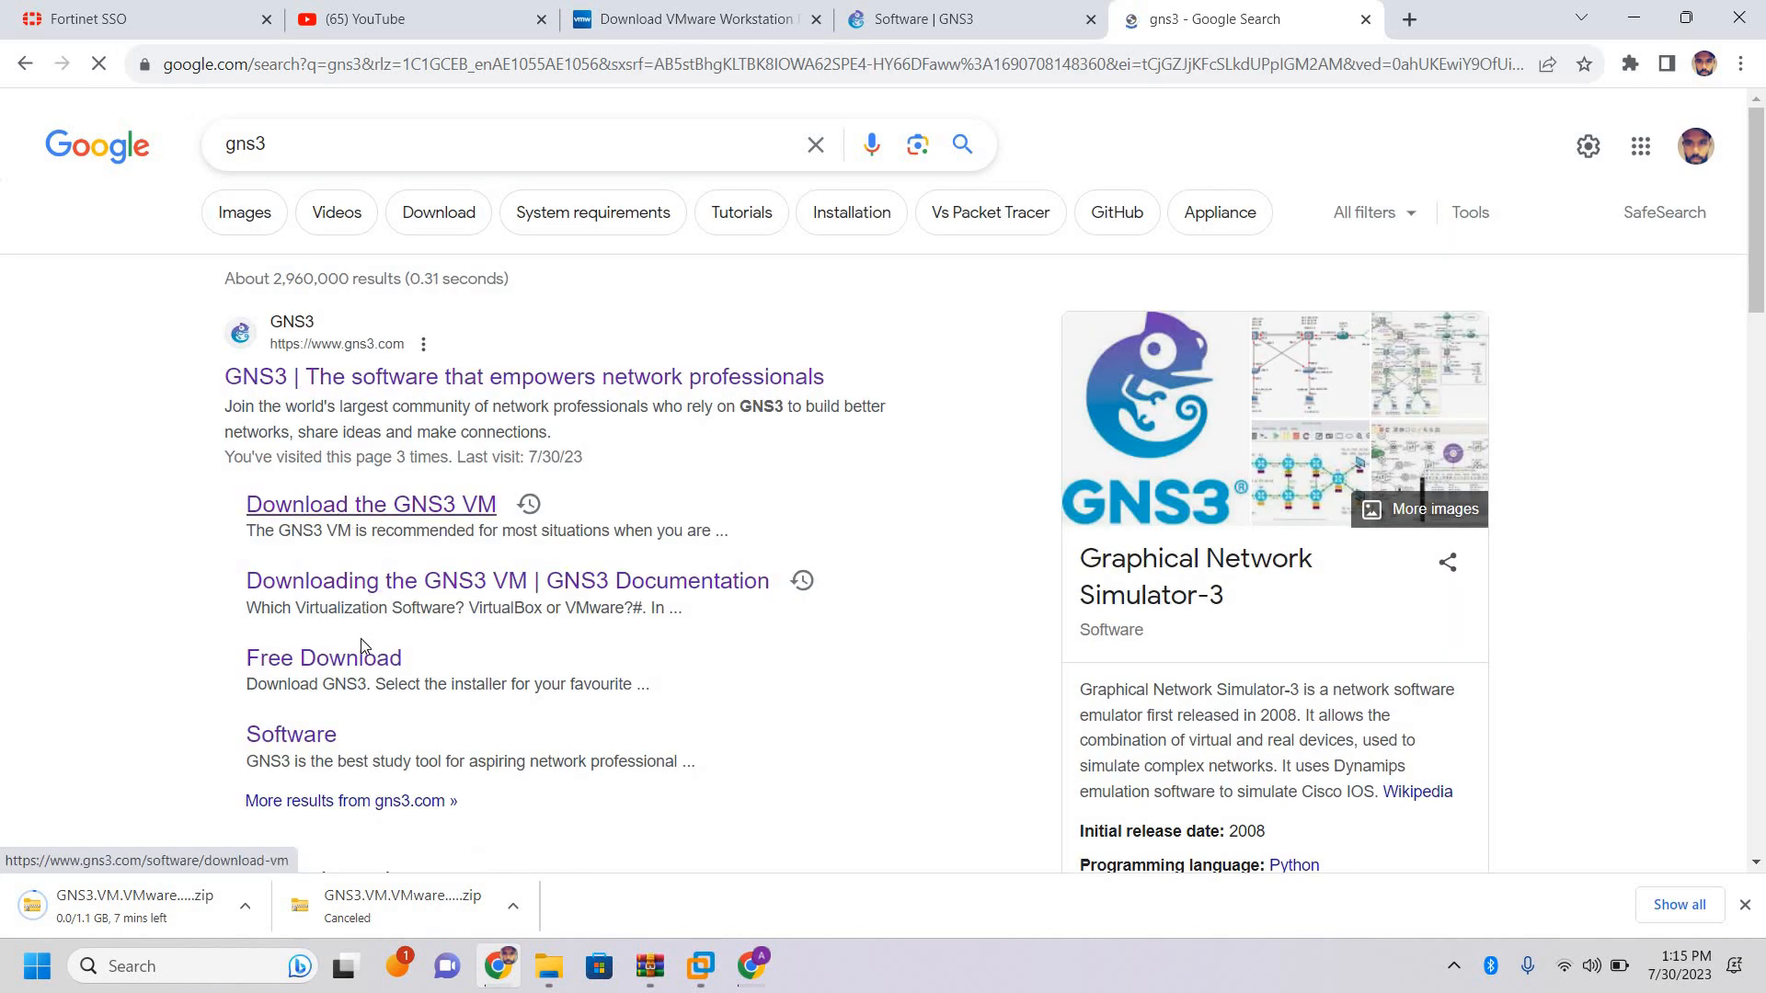
{"action": "left_click", "coordinate": [354, 668]}
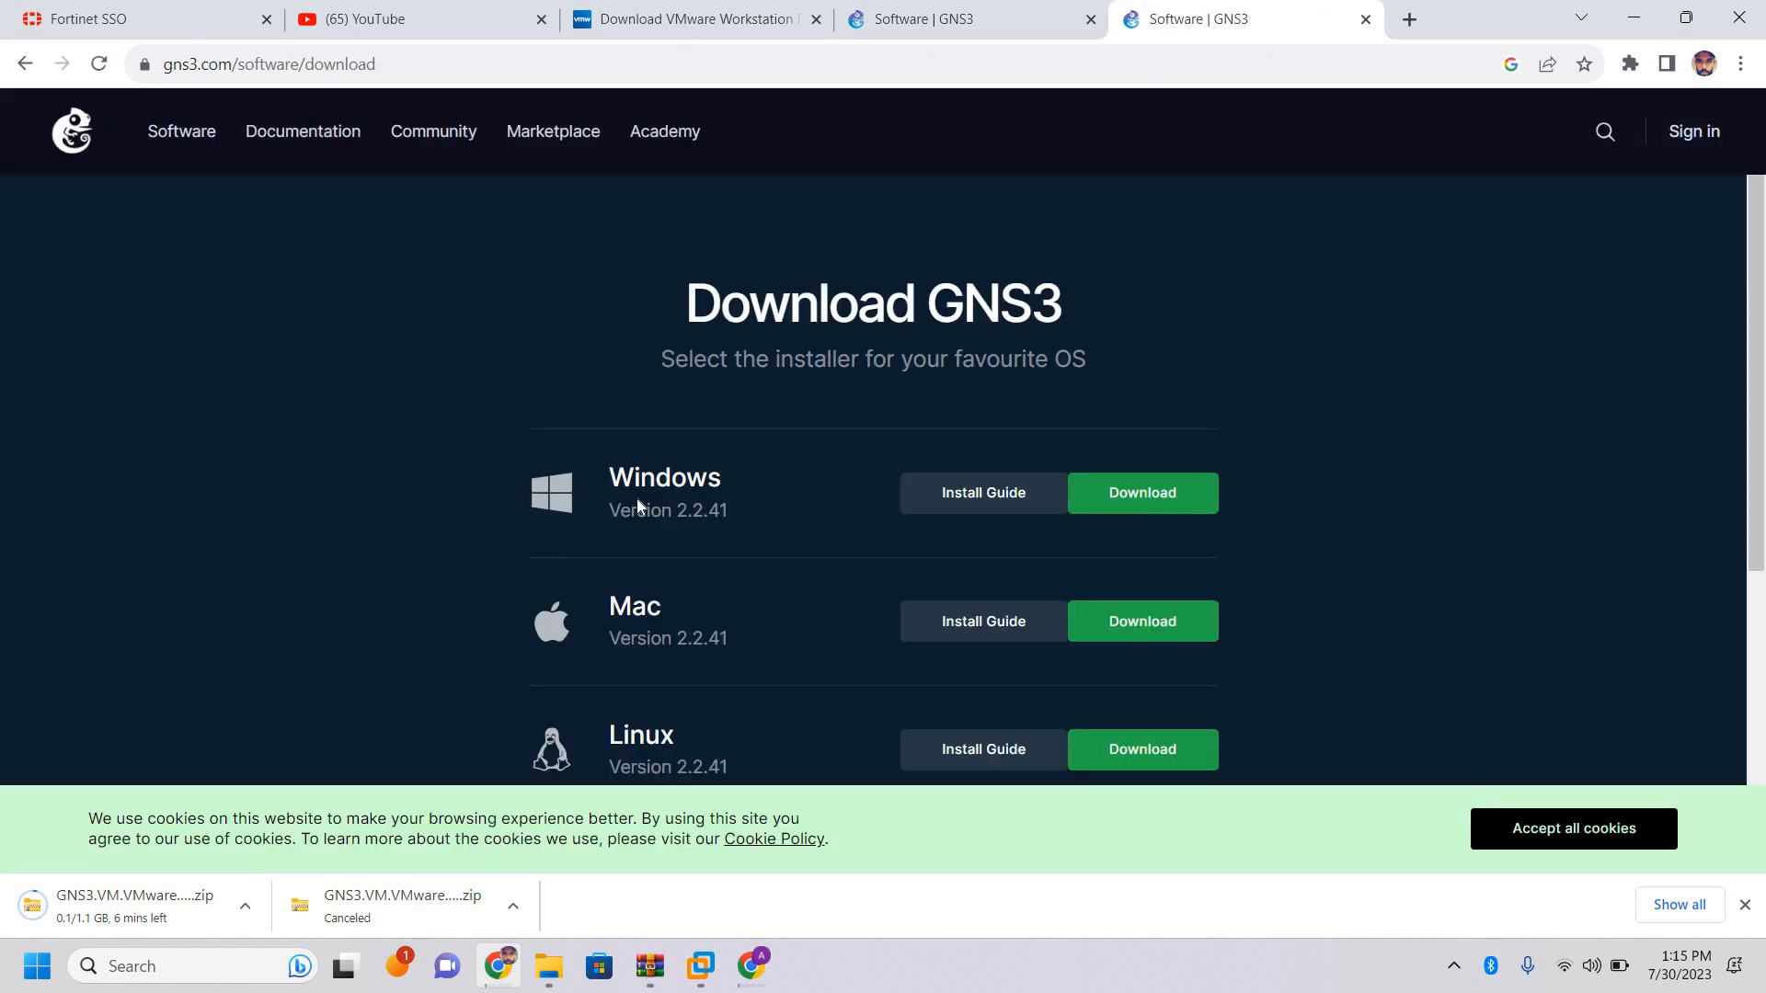
Download the Windows installer of GNS3 and dismiss the thank-you pop-up
{"action": "scroll", "coordinate": [359, 412], "scroll_direction": "down", "scroll_amount": 1}
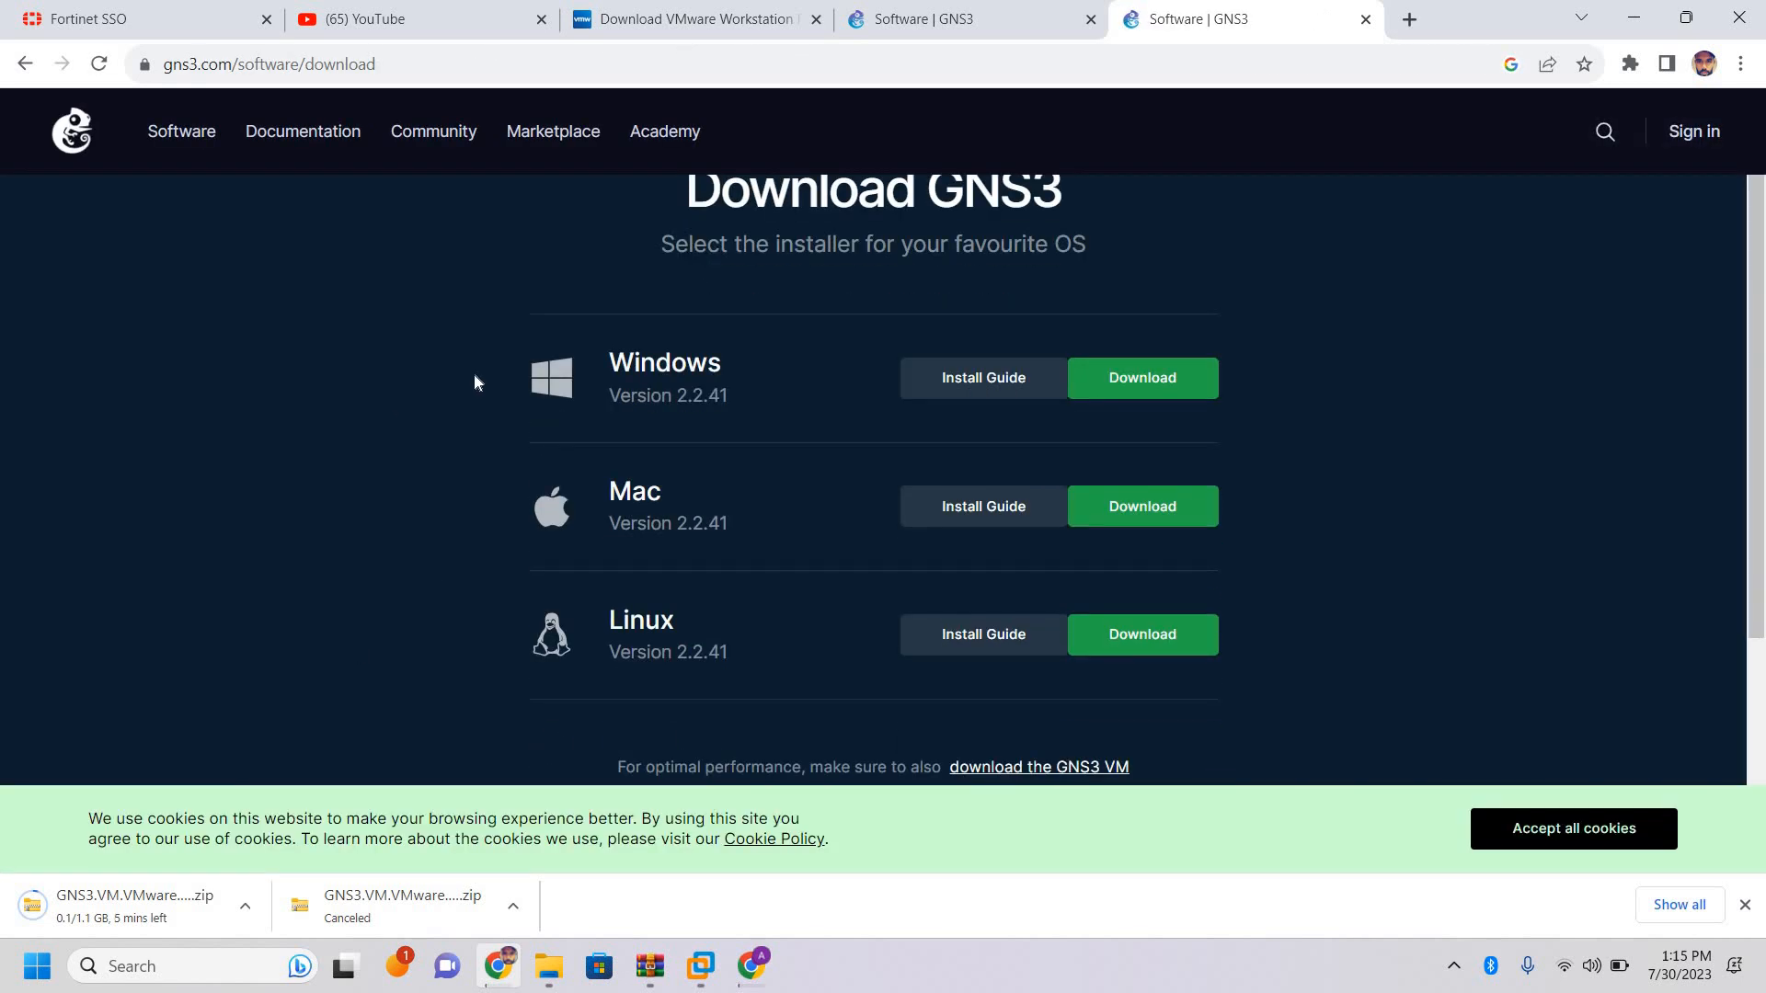
{"action": "left_click", "coordinate": [1113, 383]}
{"action": "left_click", "coordinate": [799, 602]}
{"action": "left_click", "coordinate": [1125, 483]}
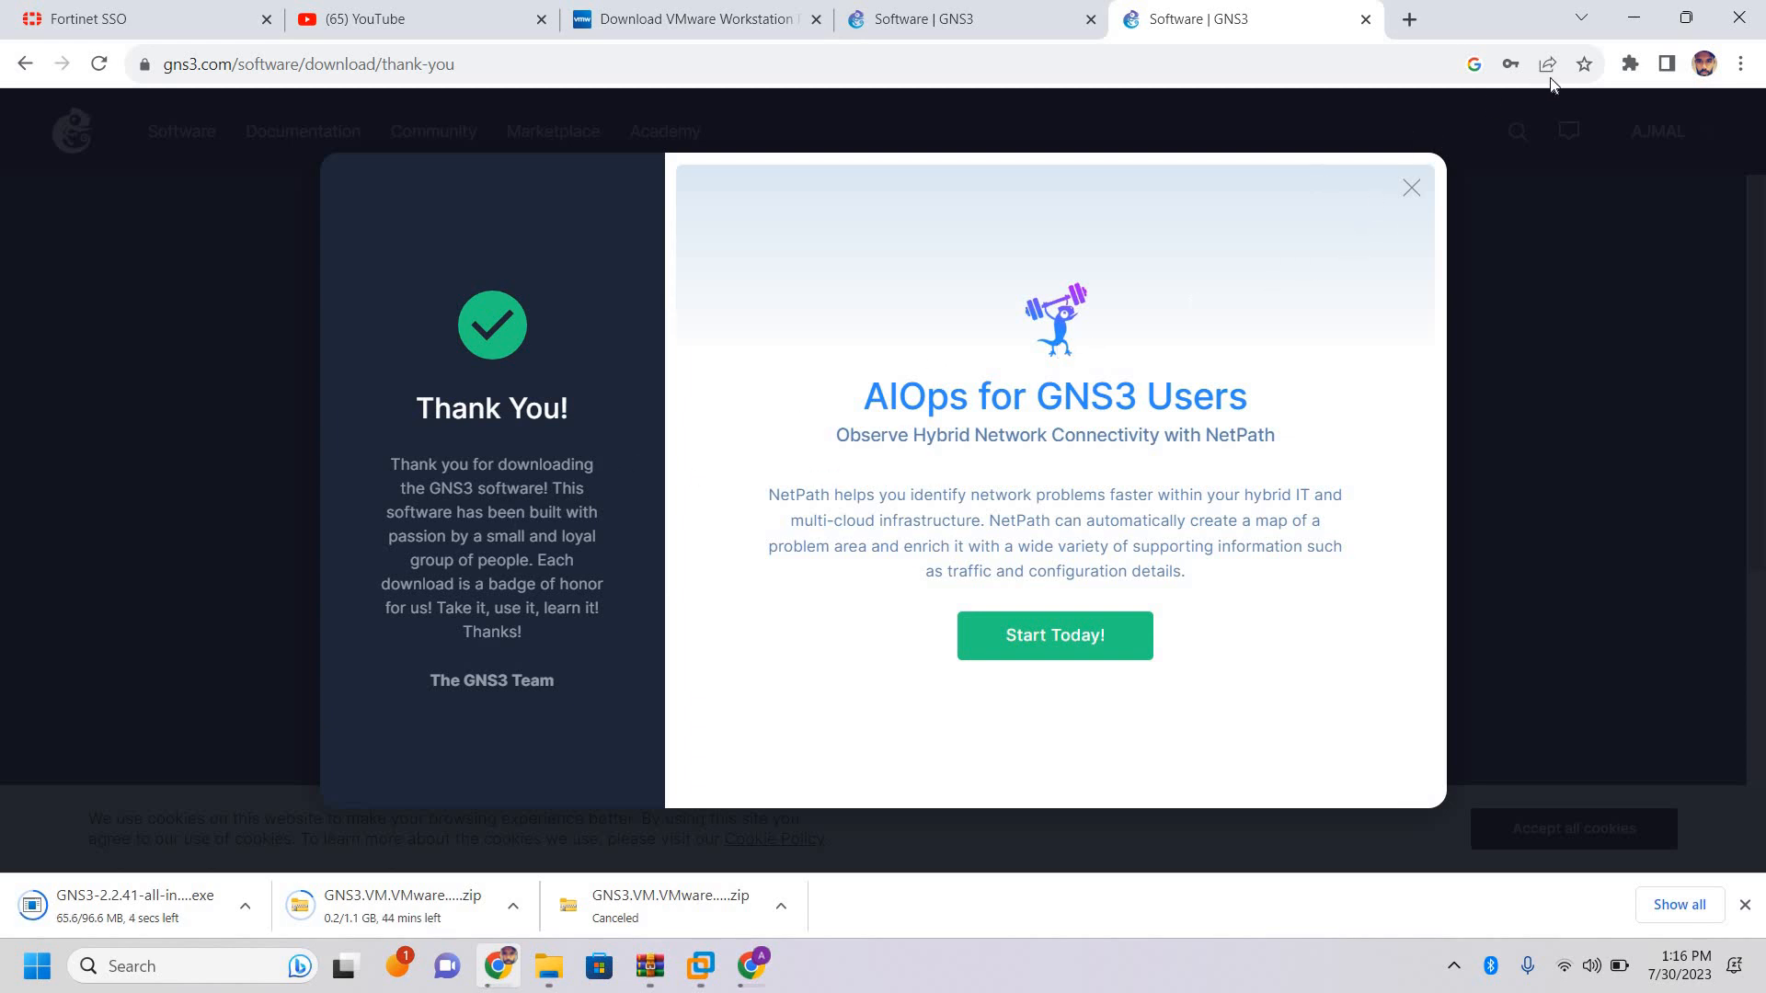
{"action": "left_click", "coordinate": [1410, 195]}
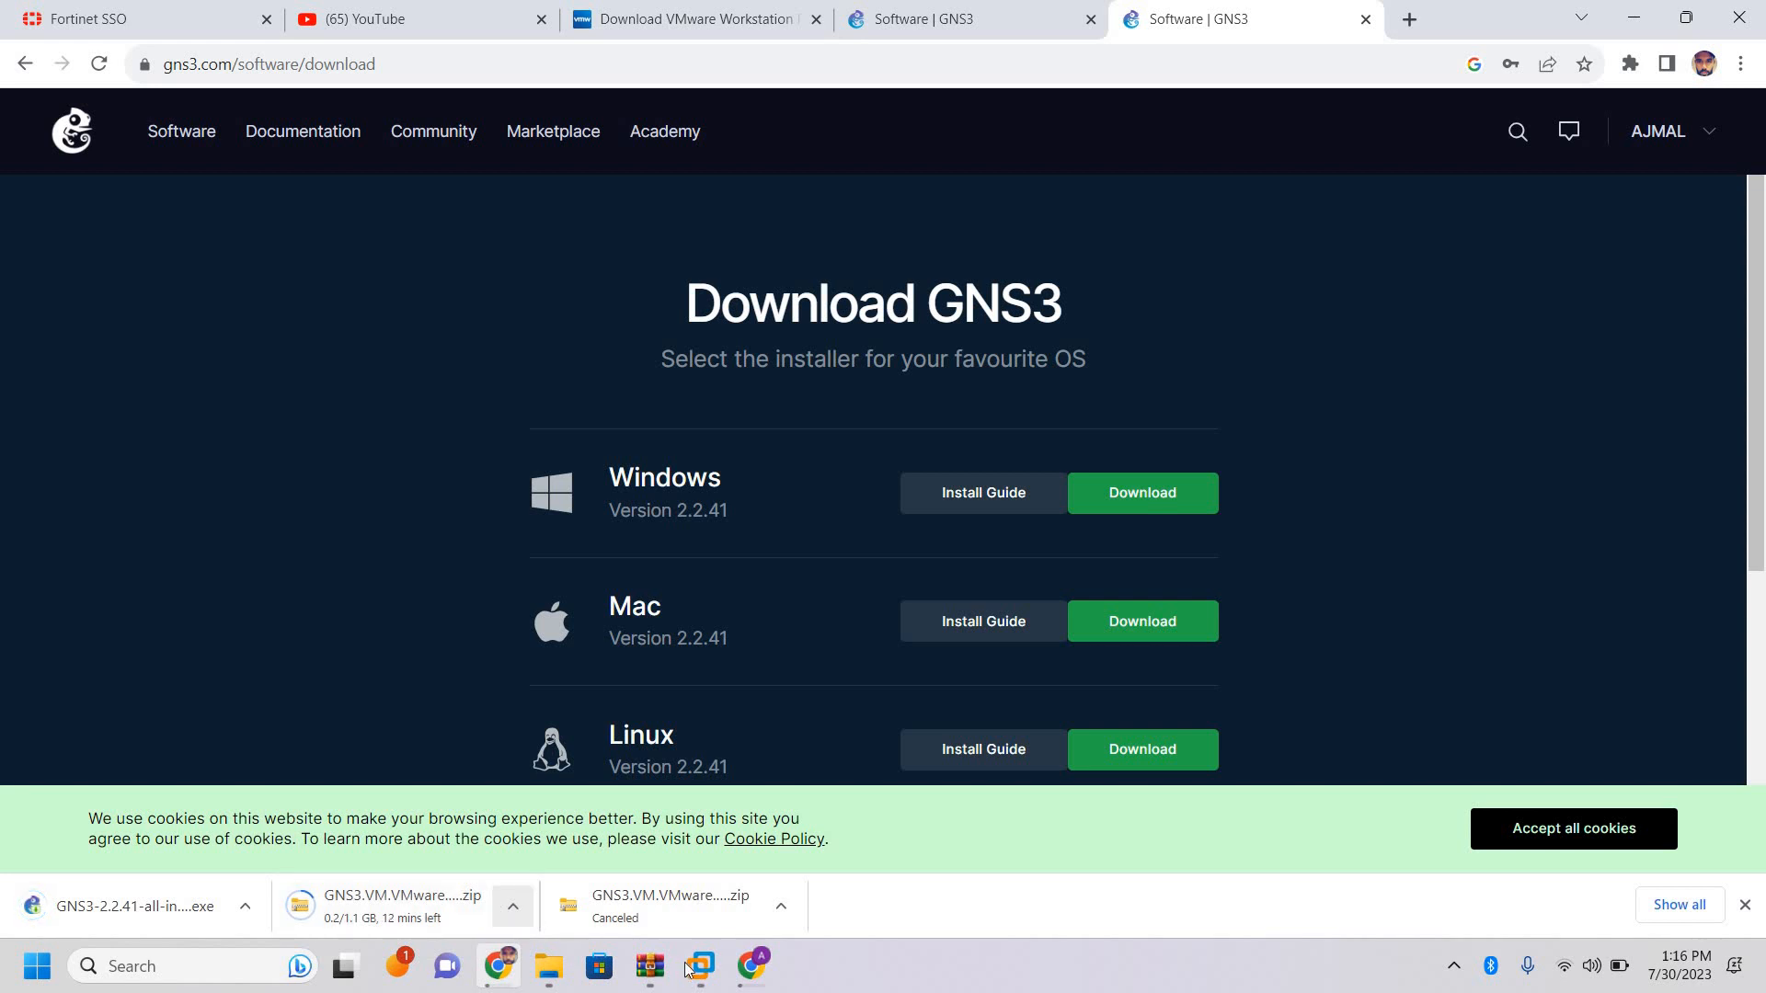
{"action": "left_click", "coordinate": [1454, 967]}
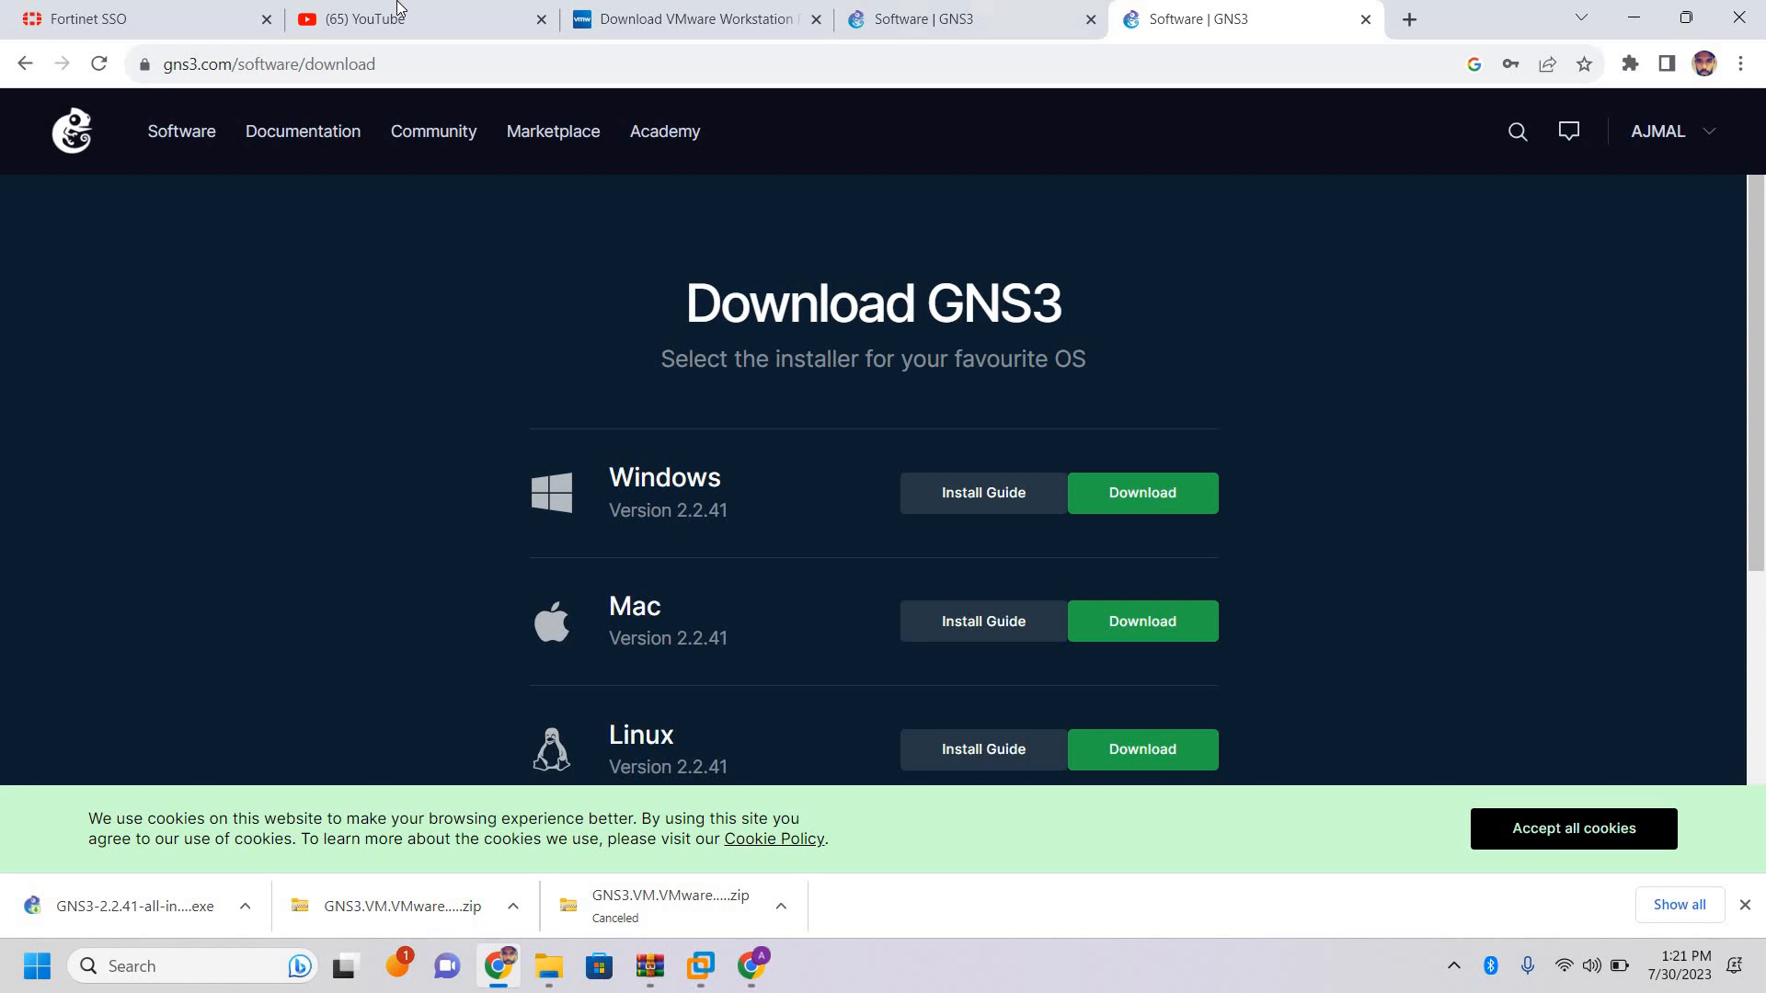
Show the downloaded GNS3 VM archive in its folder and open it with WinRAR
{"action": "left_click", "coordinate": [530, 886]}
{"action": "left_click", "coordinate": [572, 821]}
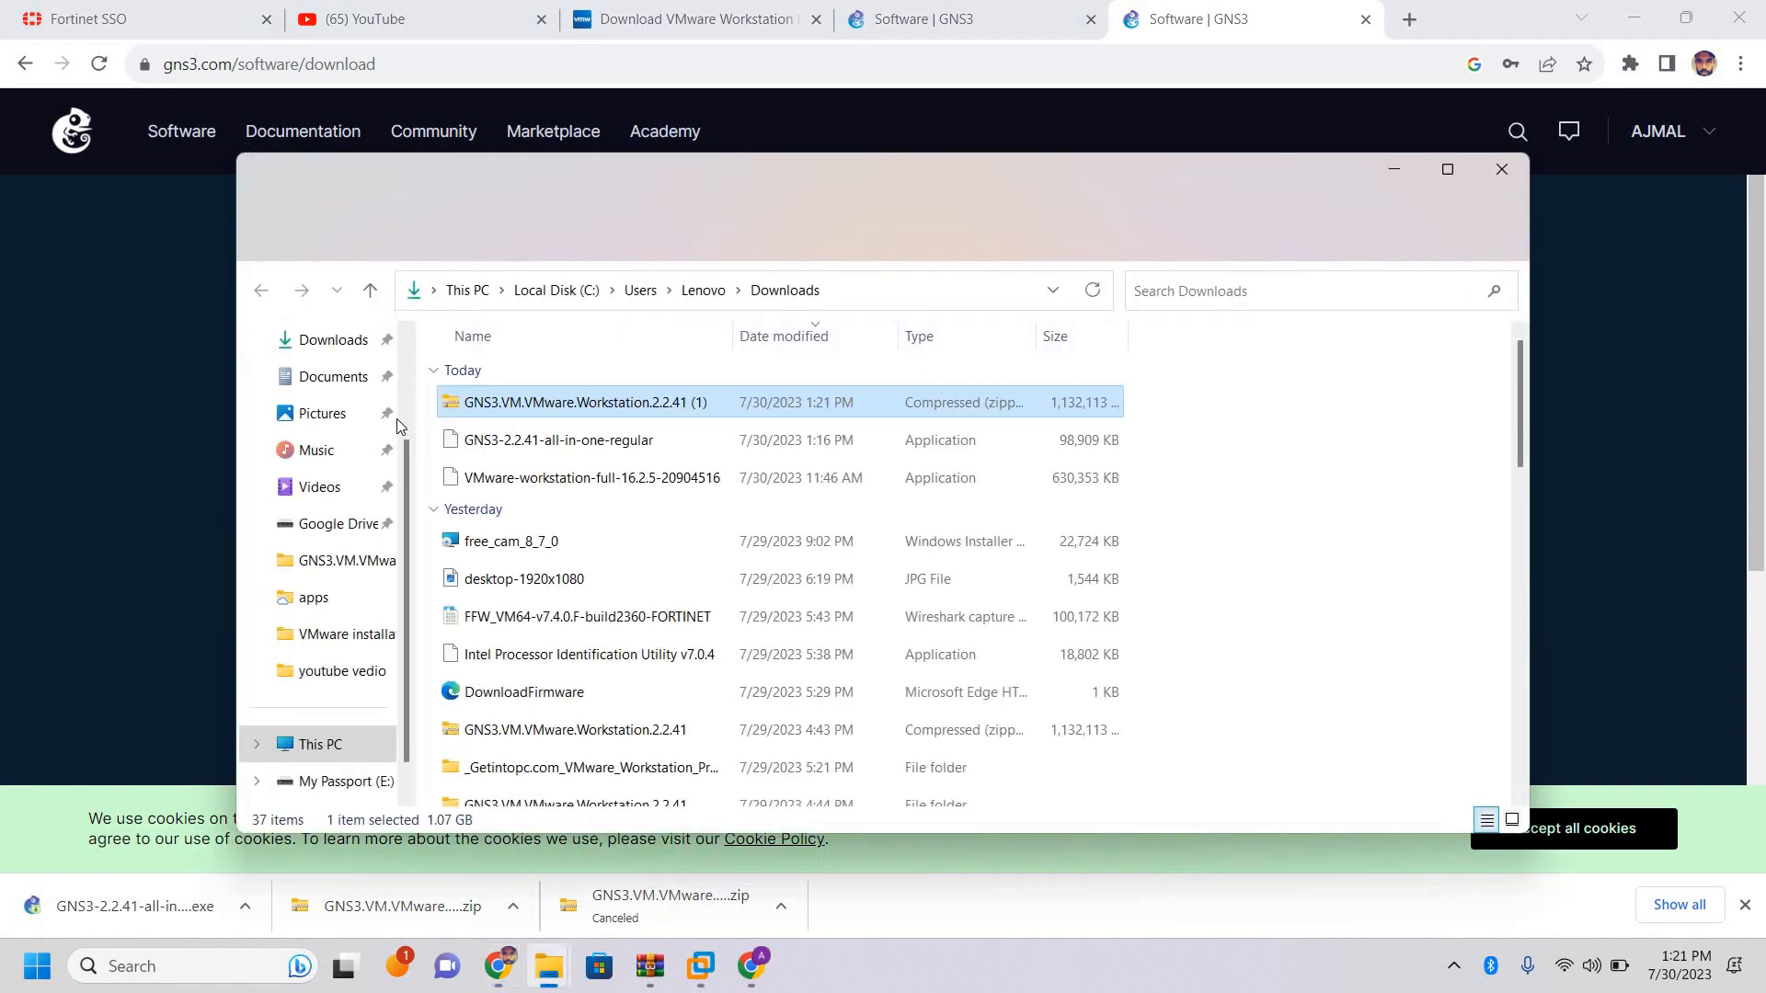
{"action": "right_click", "coordinate": [505, 405]}
{"action": "mouse_move", "coordinate": [598, 385]}
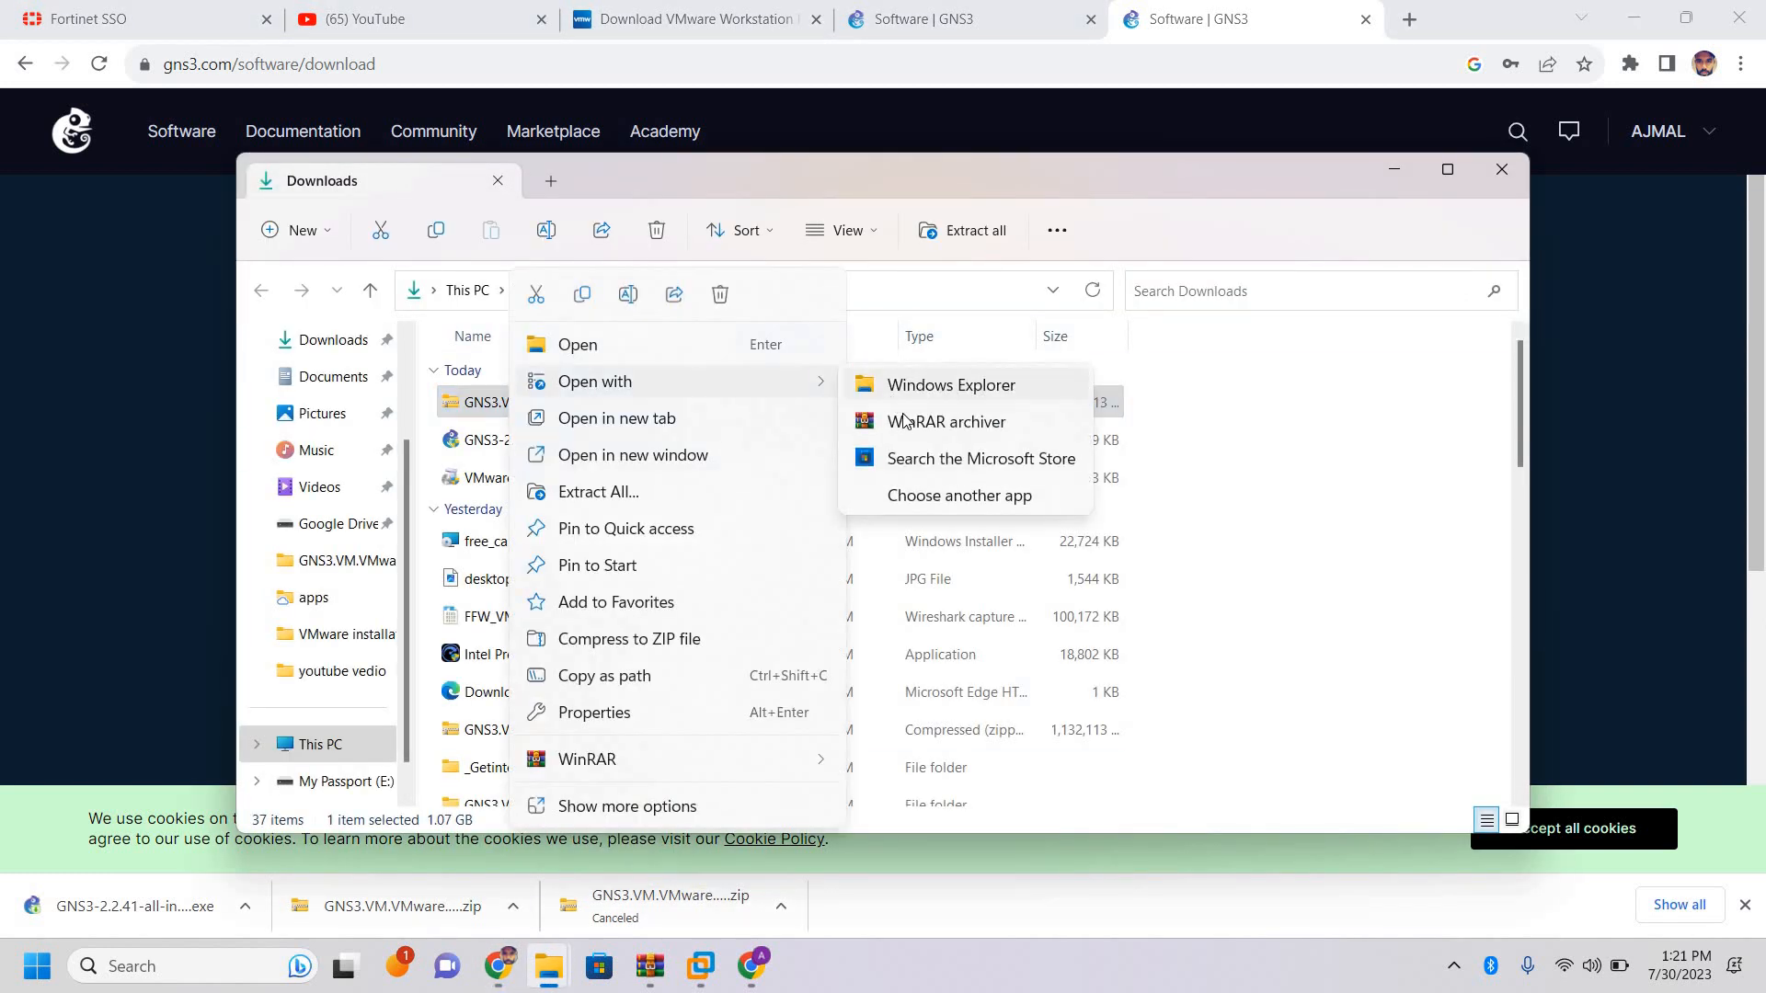
{"action": "left_click", "coordinate": [905, 424]}
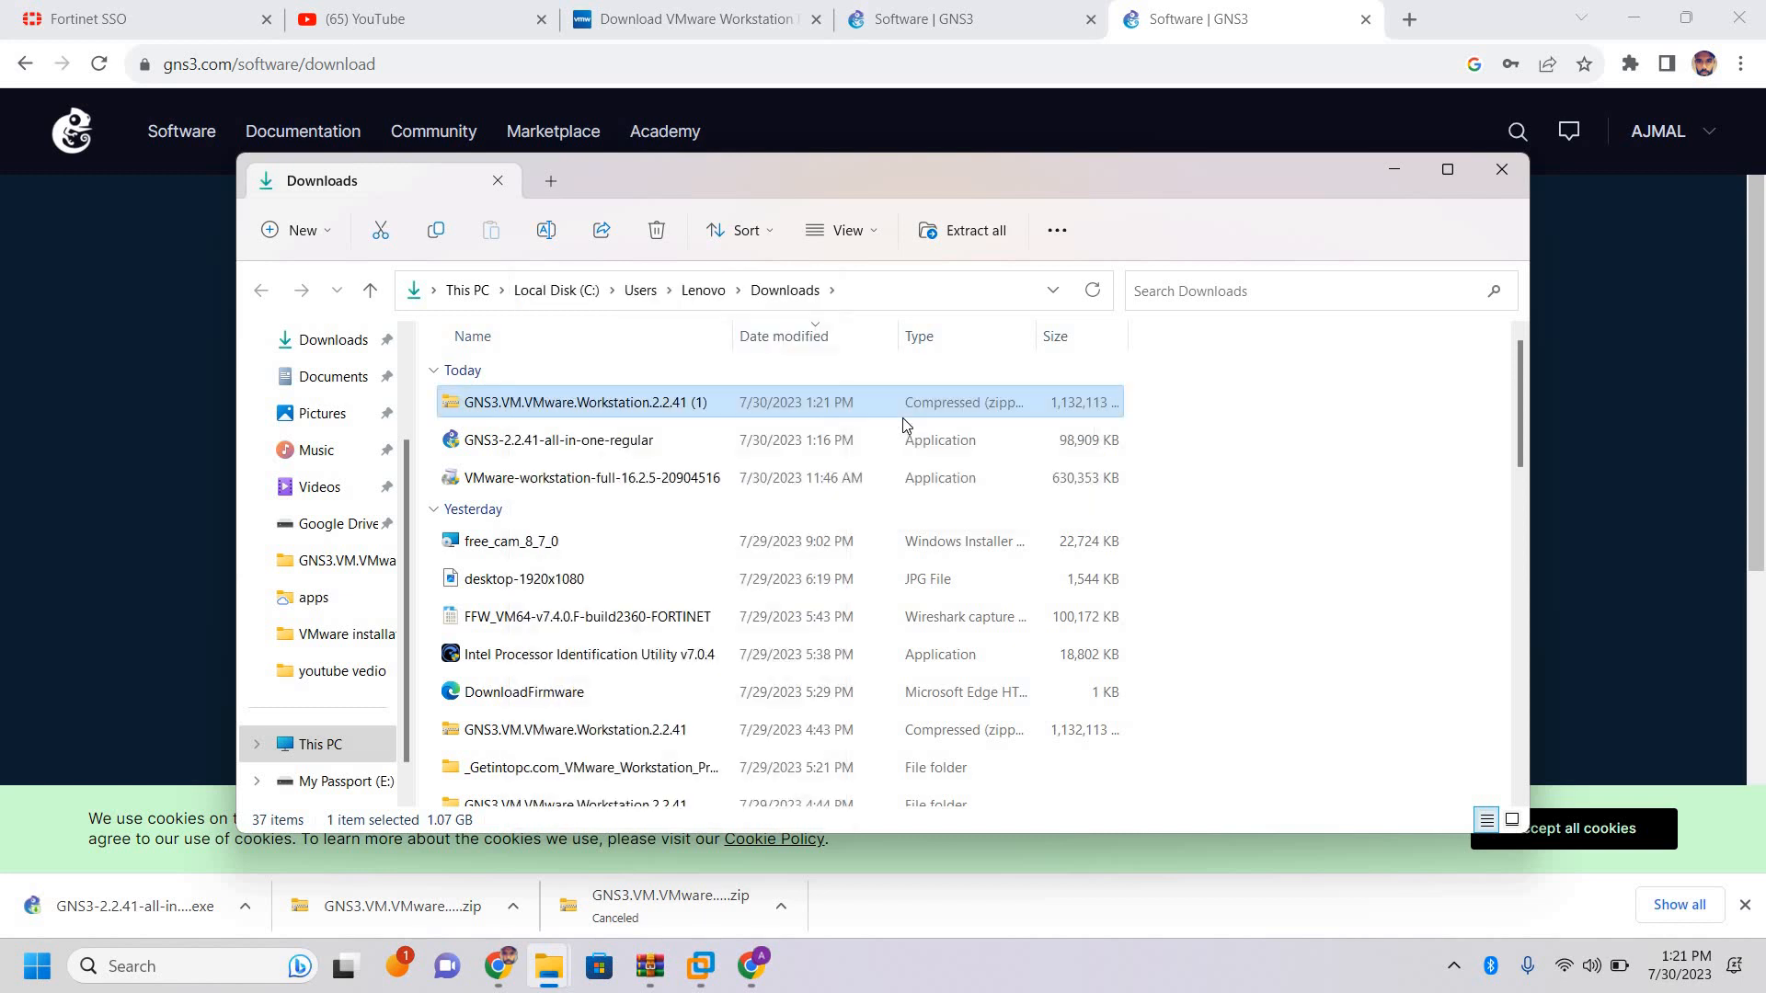
Extract the archive to the default destination folder in Downloads and close WinRAR
{"action": "left_click", "coordinate": [335, 253]}
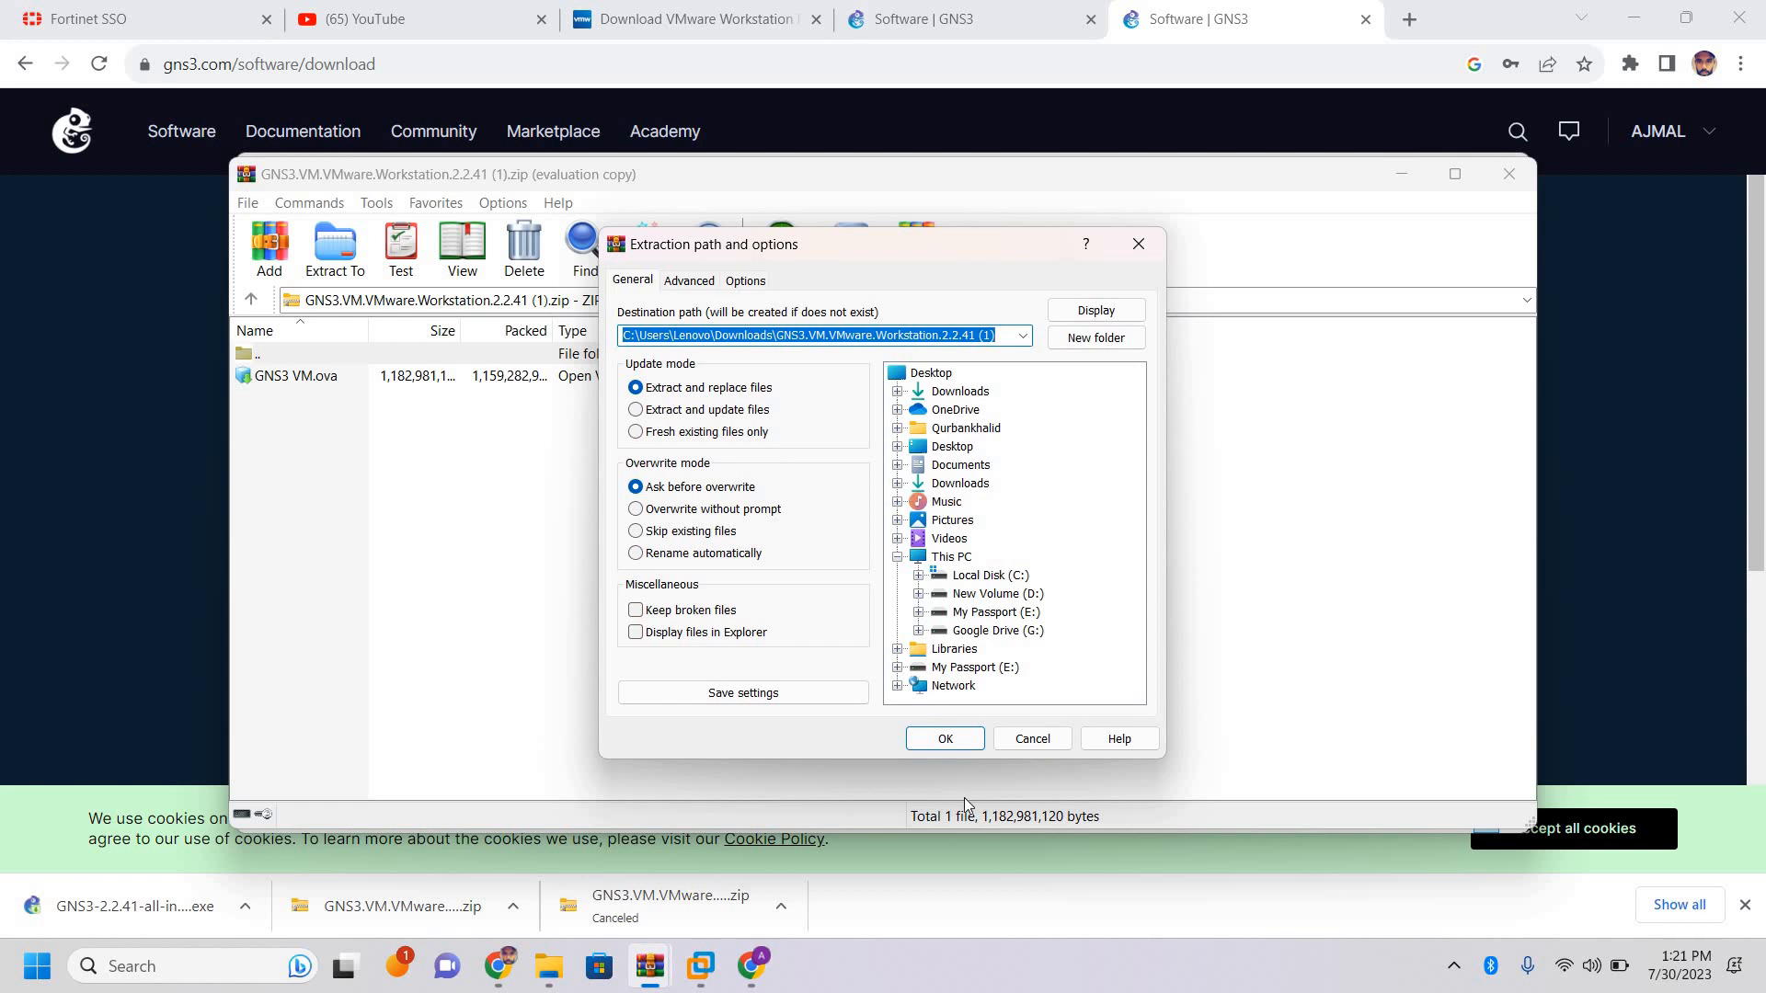
{"action": "left_click", "coordinate": [949, 738]}
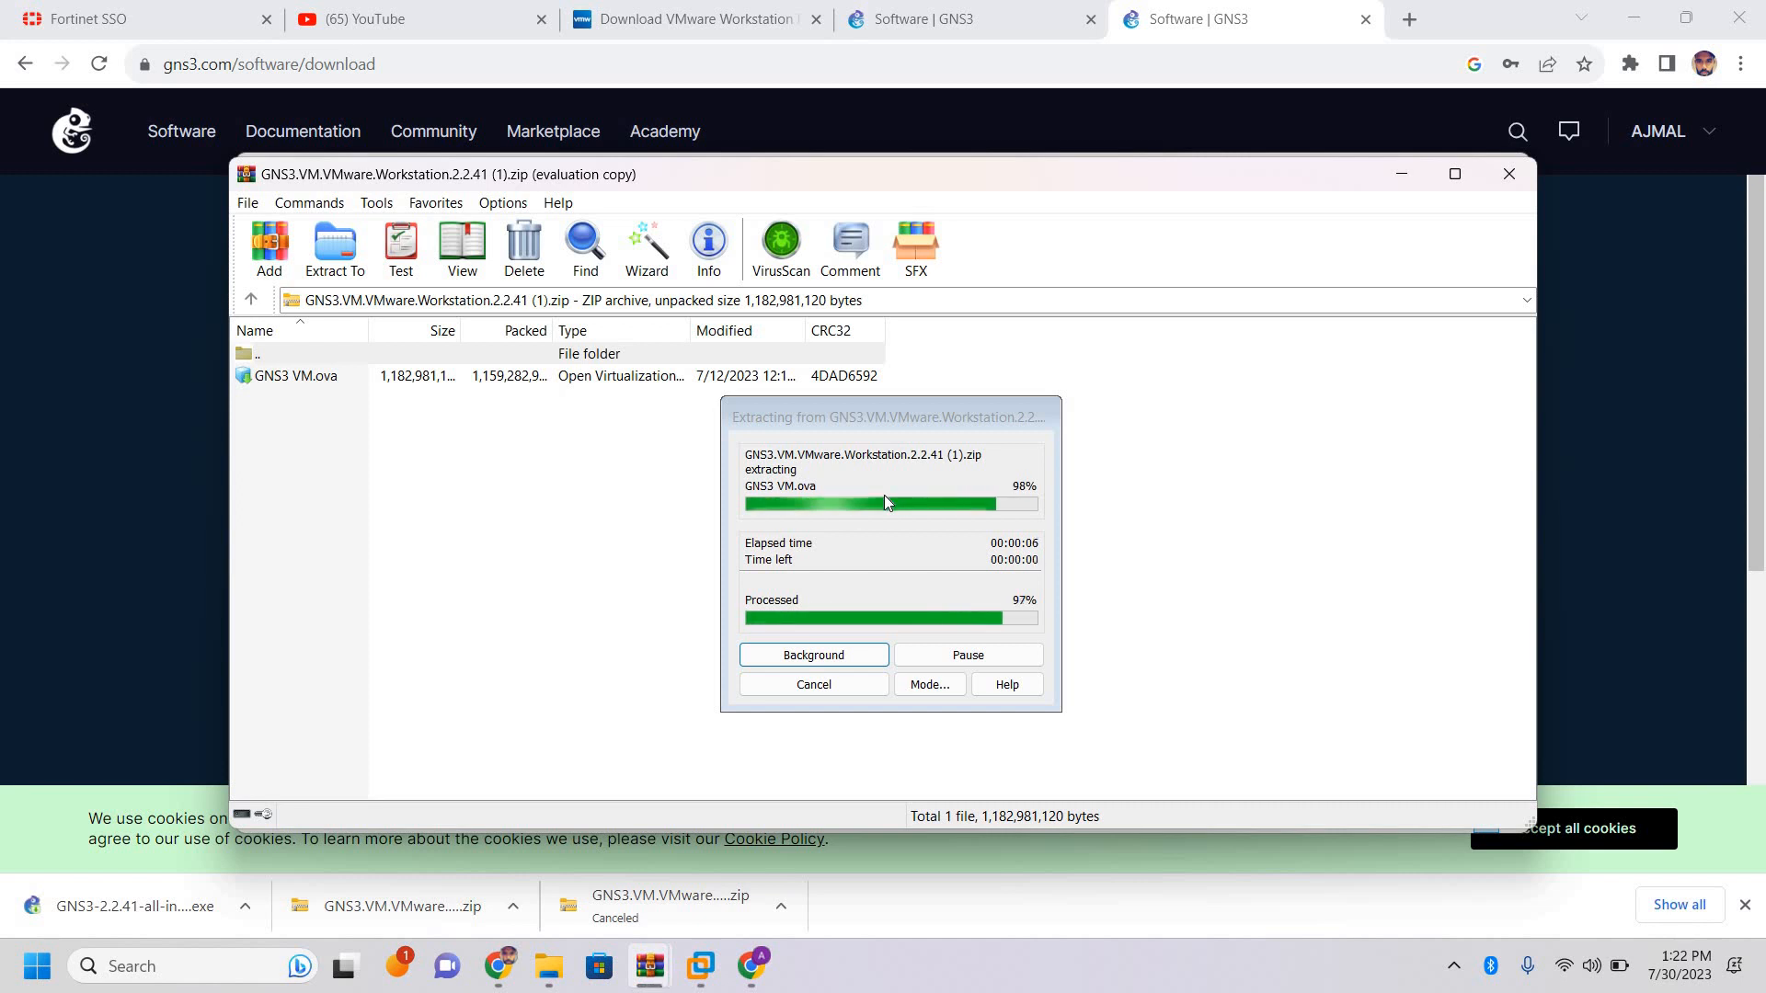
{"action": "left_click", "coordinate": [1509, 174]}
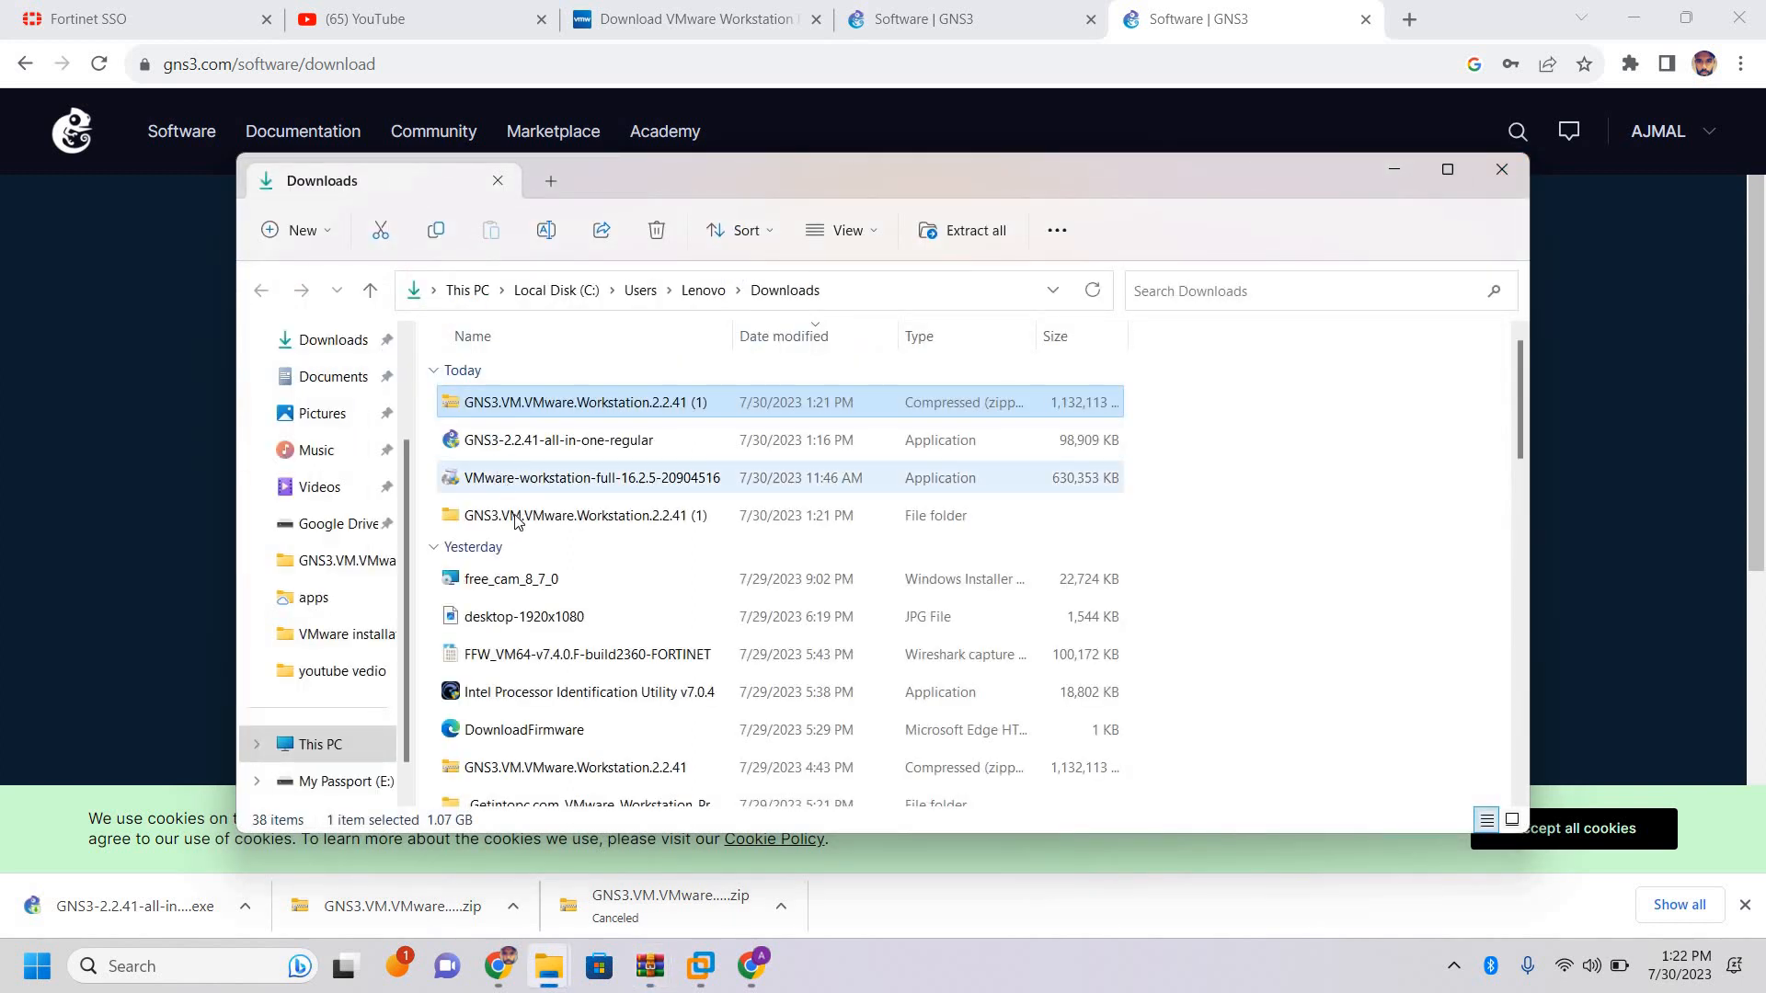
Open the extracted GNS3.VM.VMware.Workstation.2.2.41 (1) folder and open the GNS3 VM file in VMware Workstation
{"action": "double_click", "coordinate": [571, 526]}
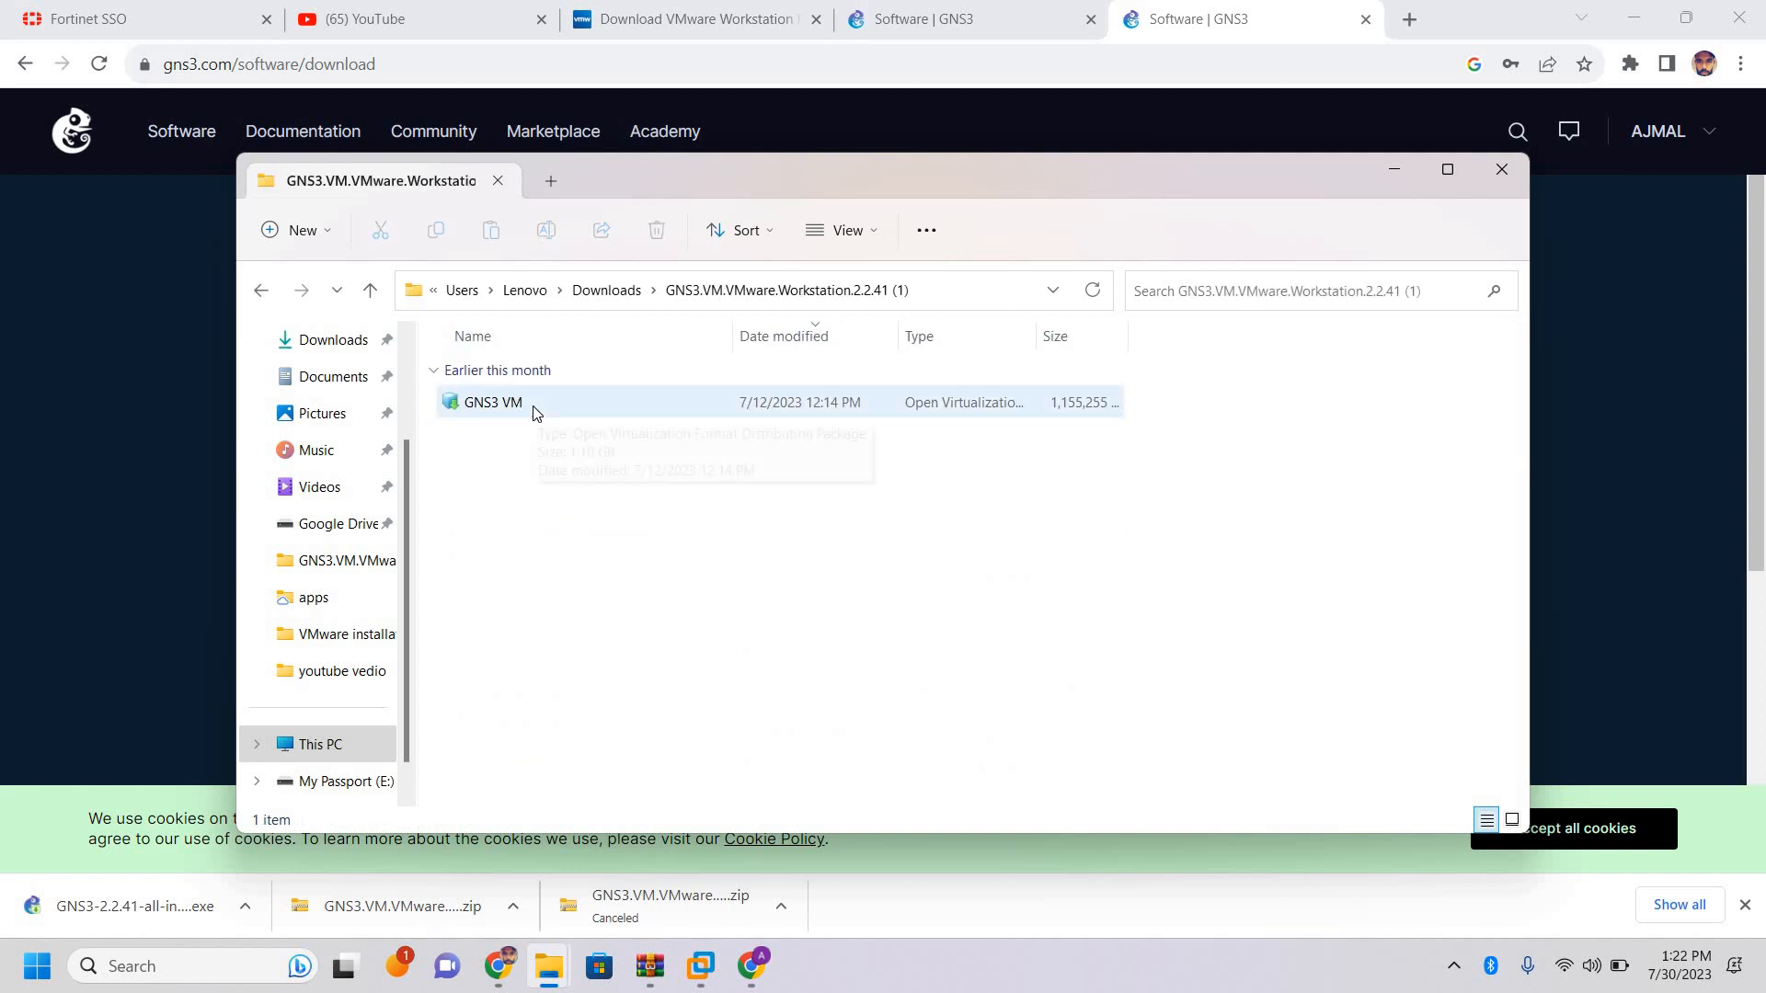
{"action": "left_click", "coordinate": [701, 973]}
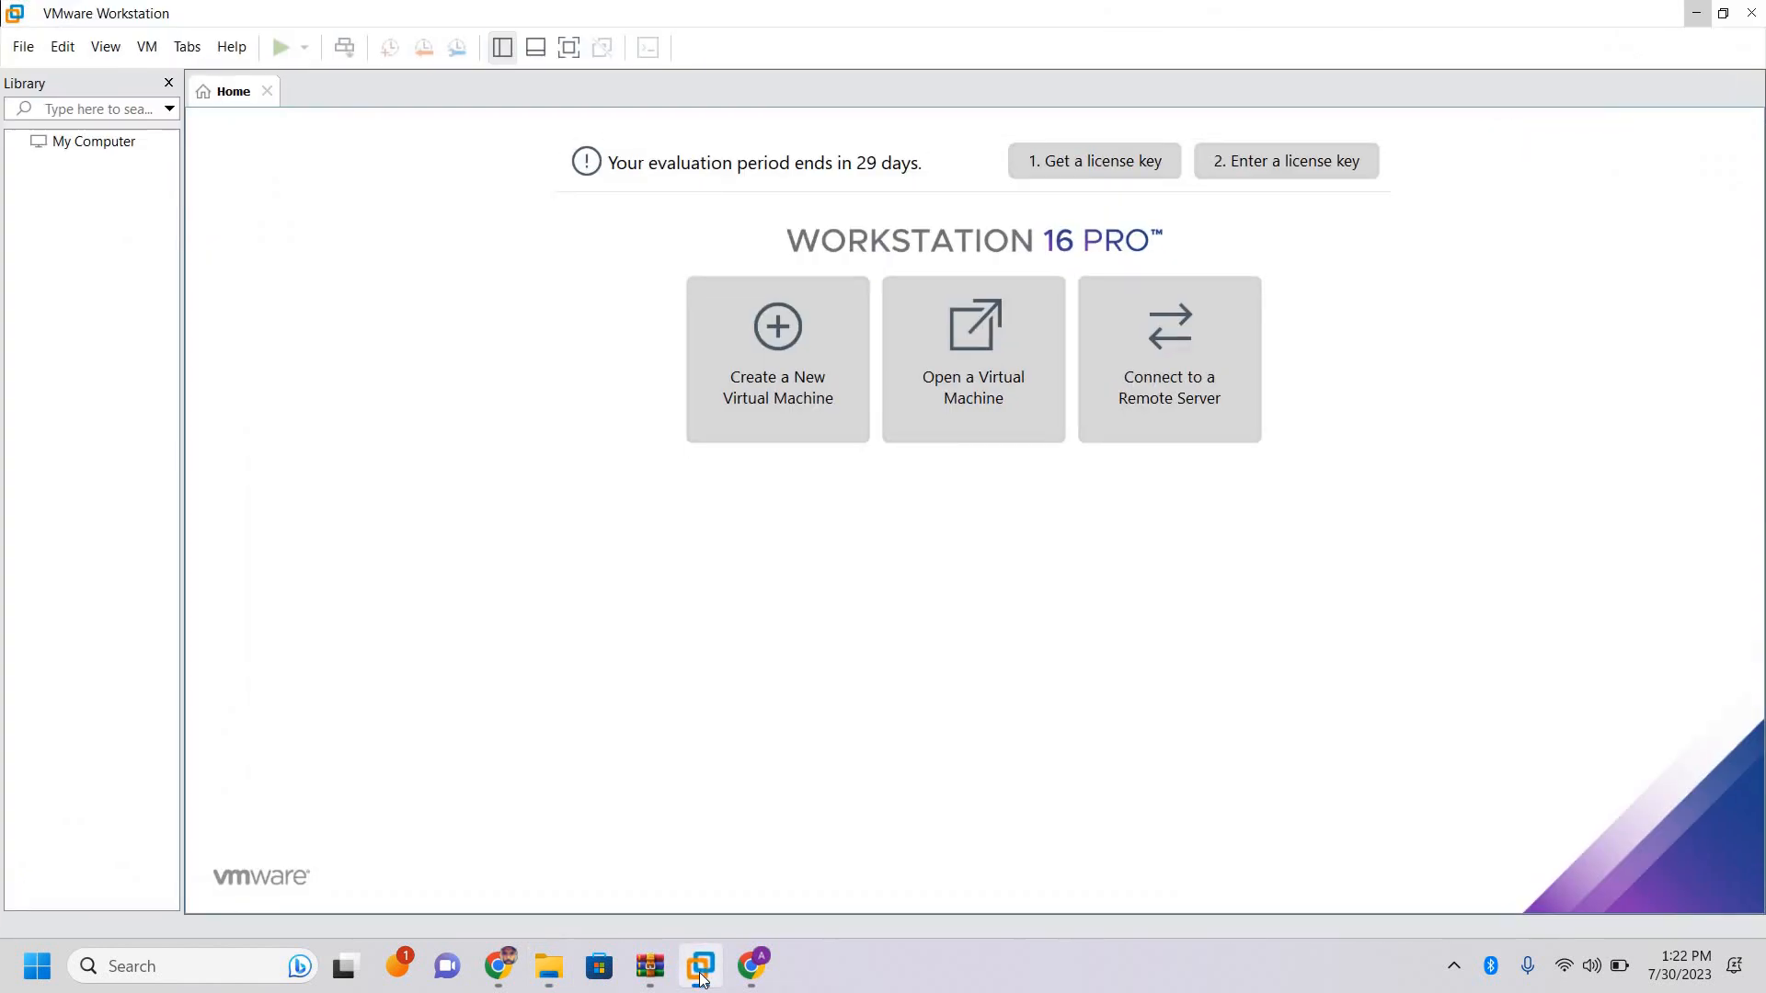
{"action": "left_click", "coordinate": [701, 973]}
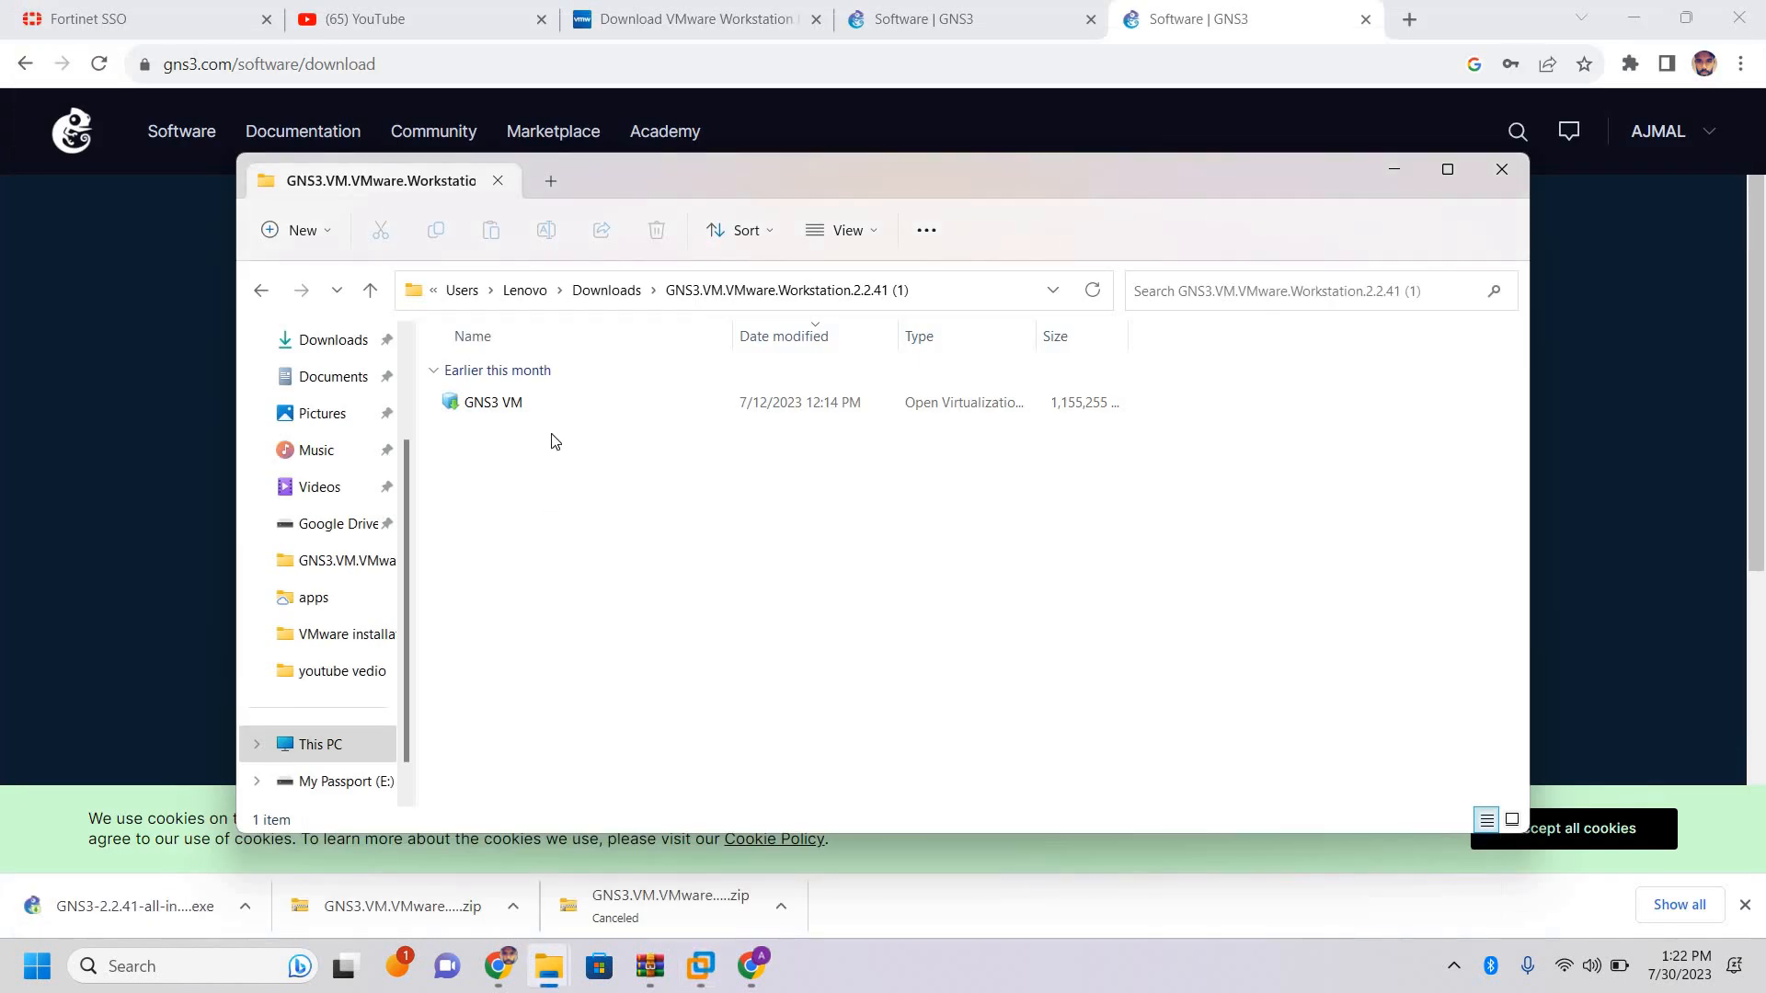
{"action": "left_click", "coordinate": [531, 412]}
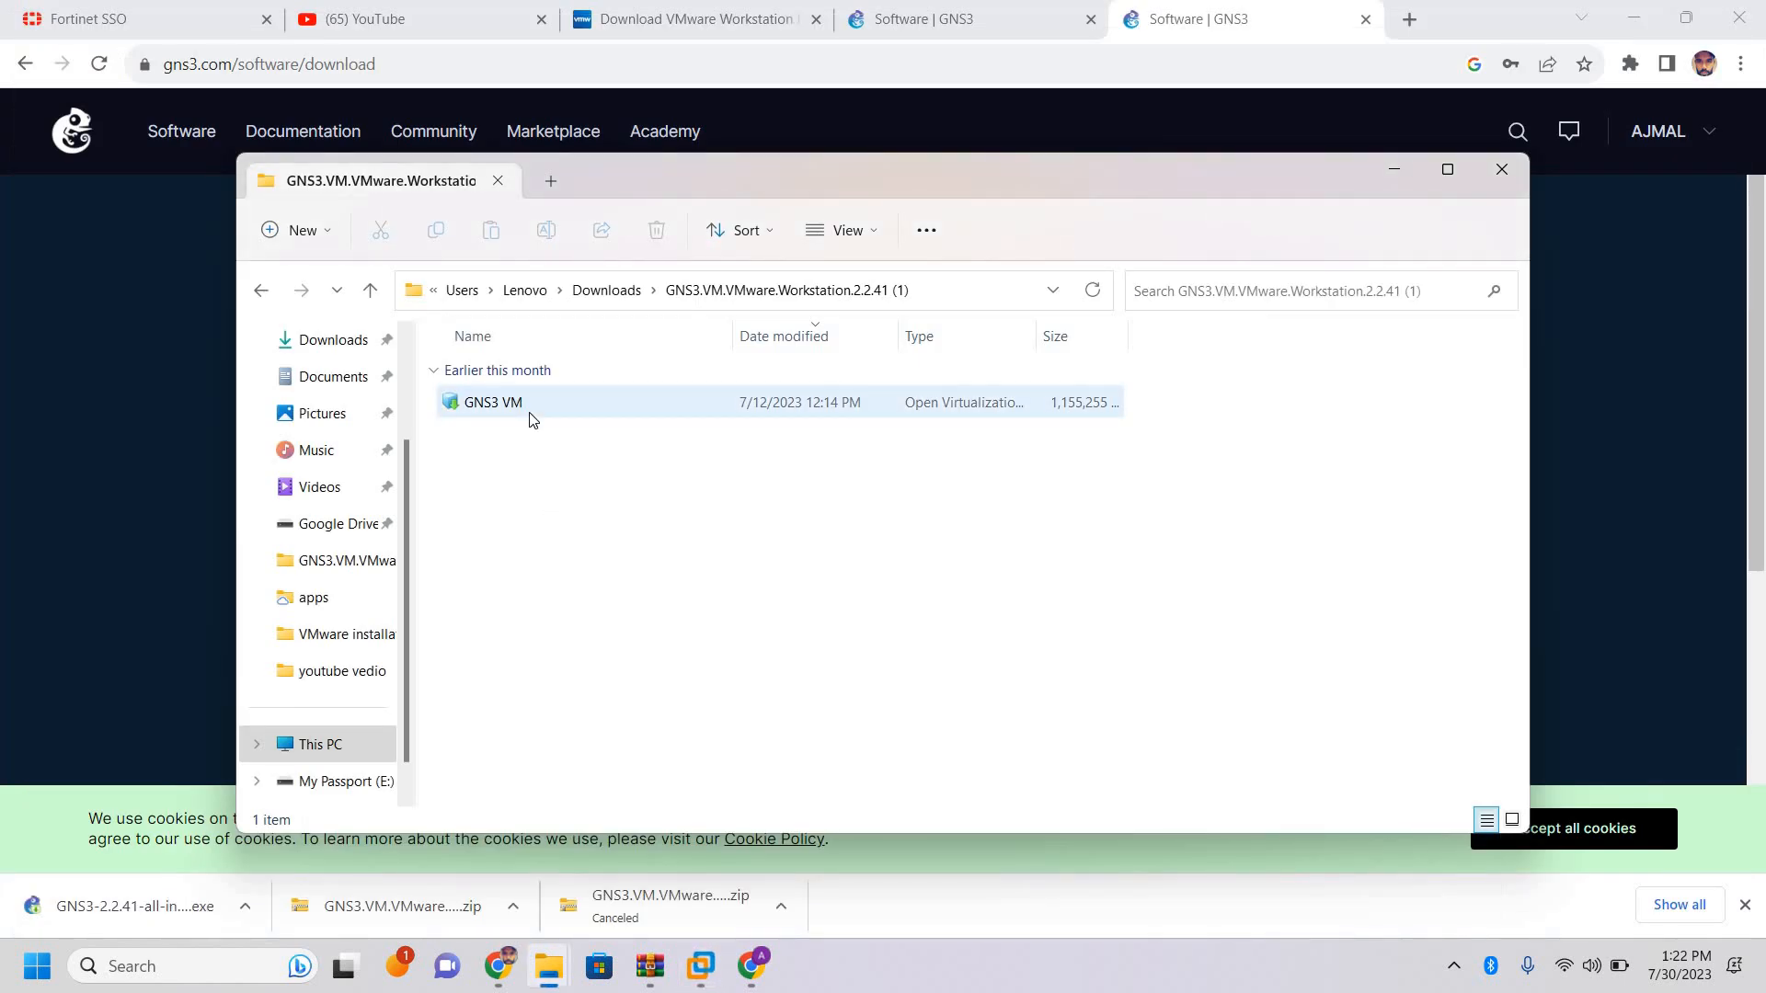
{"action": "double_click", "coordinate": [531, 404]}
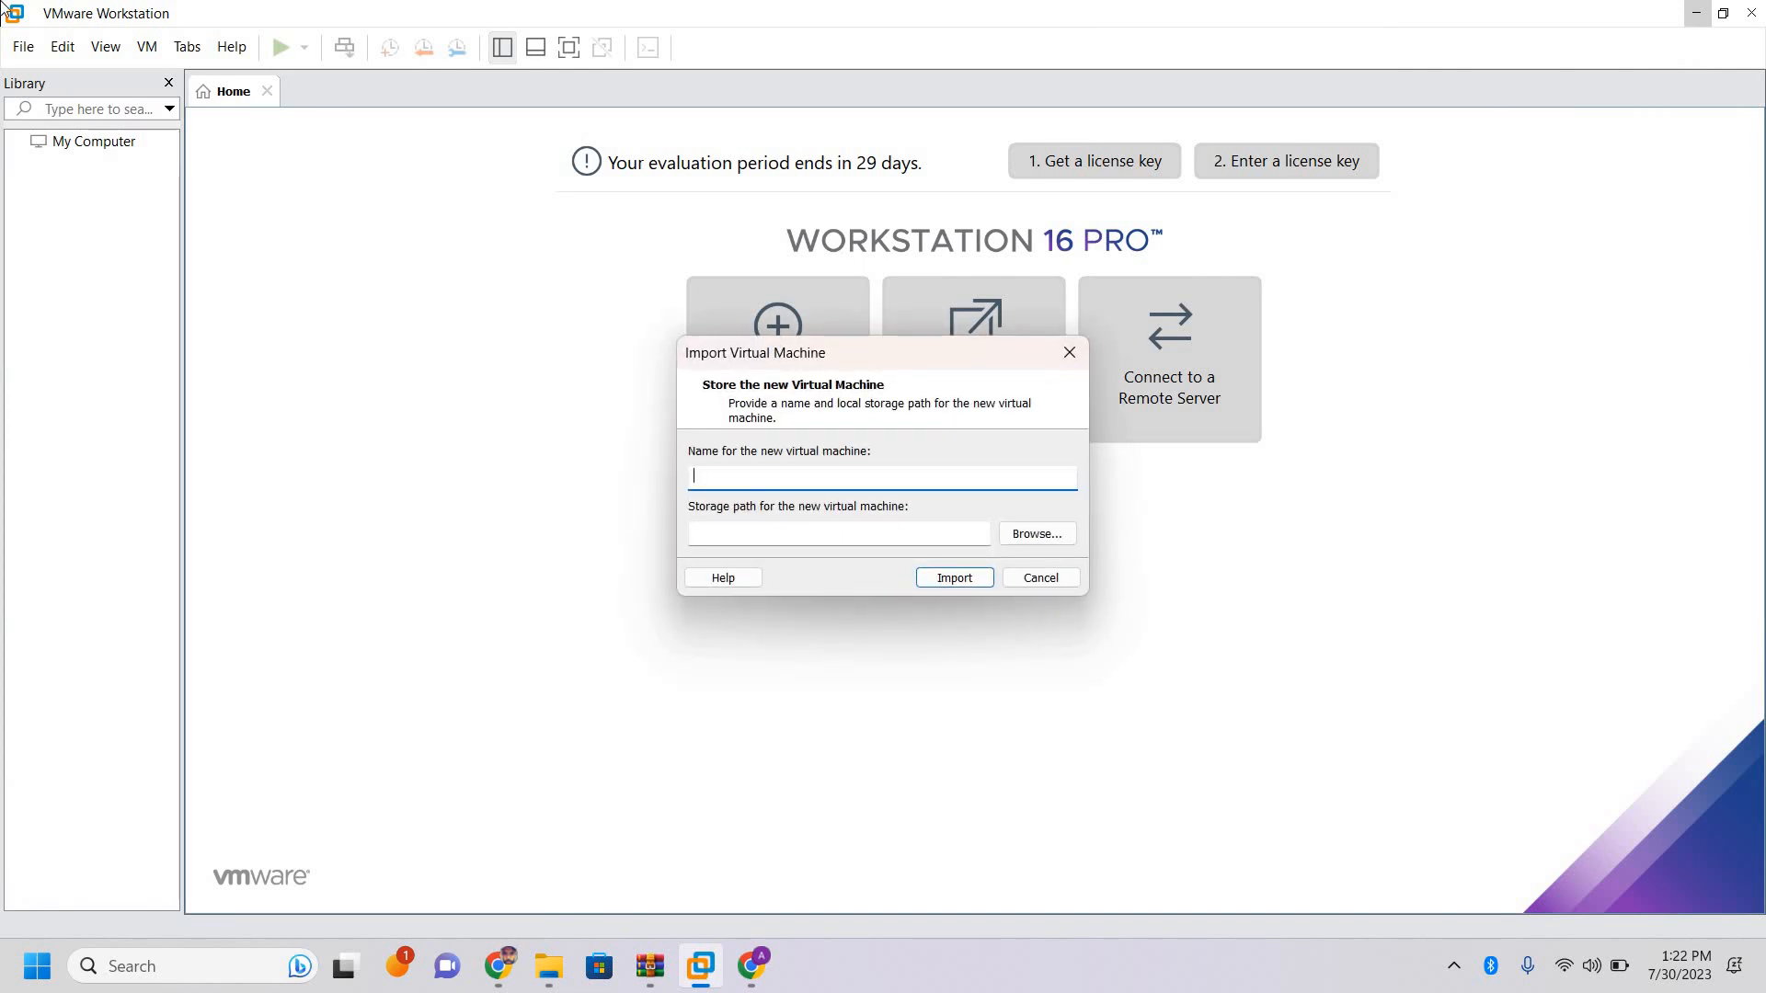
Name the new virtual machine "GNS3 VM" and import it with the default storage path
{"action": "key", "text": "Caps_Lock"}
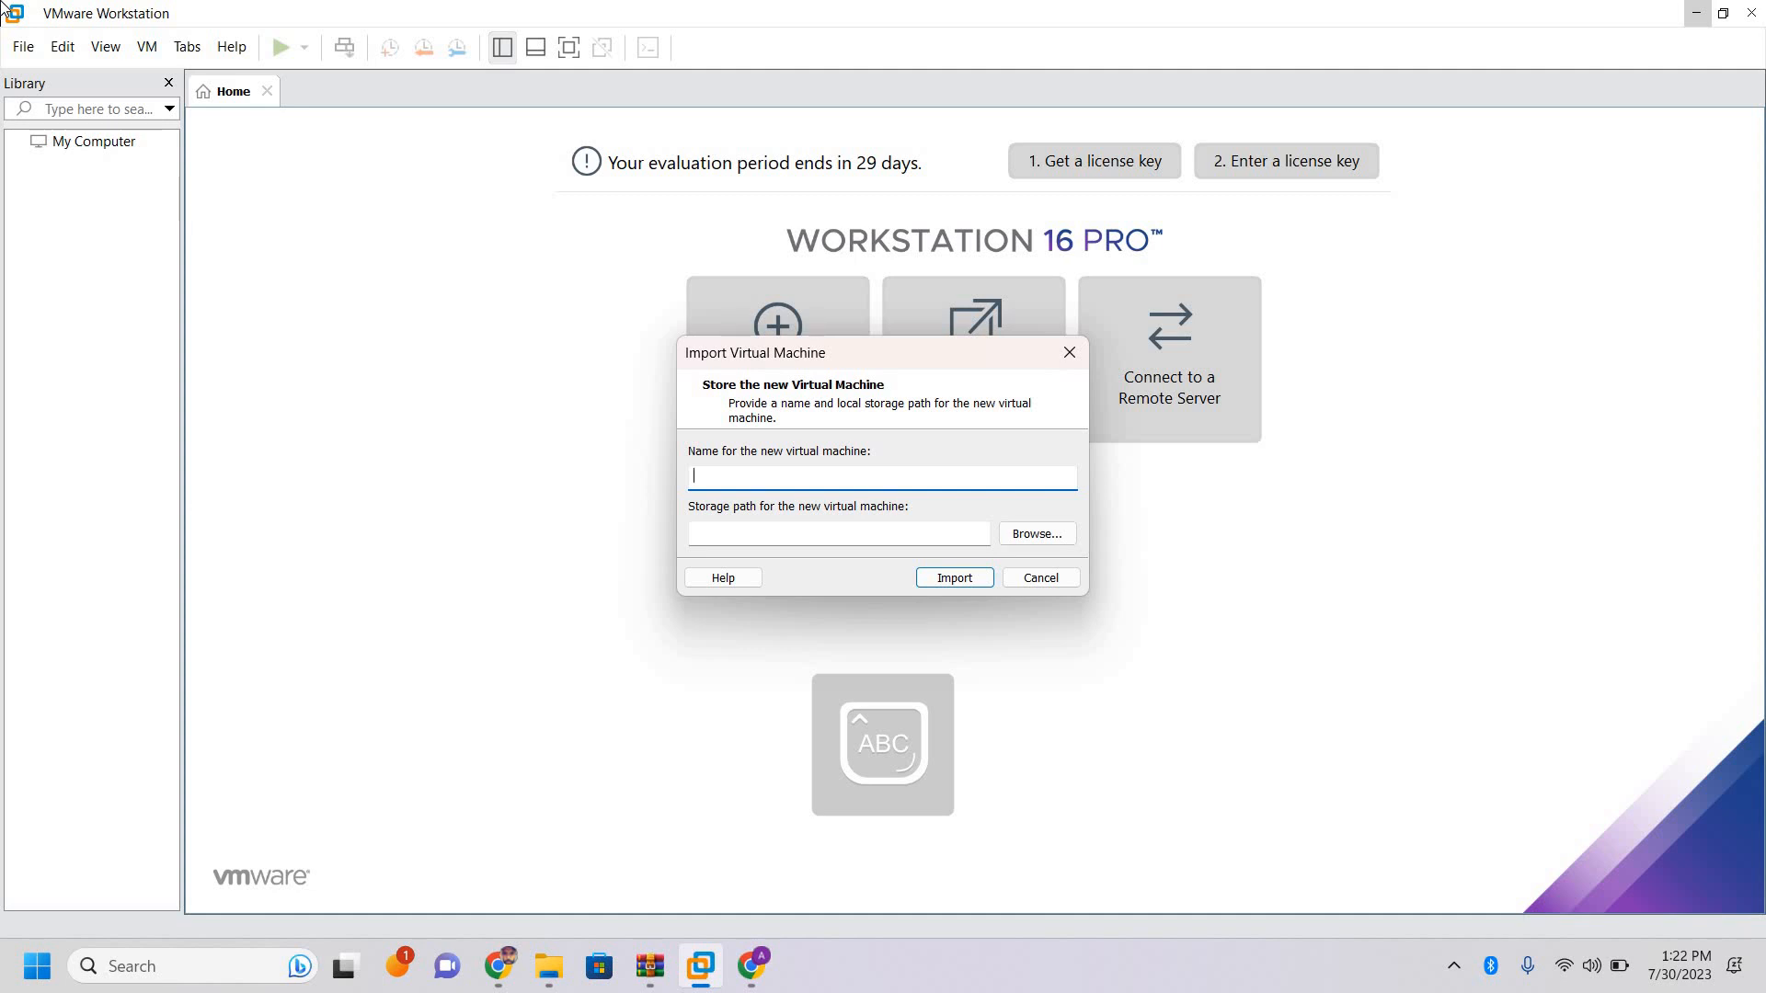
{"action": "type", "text": "GNS3"}
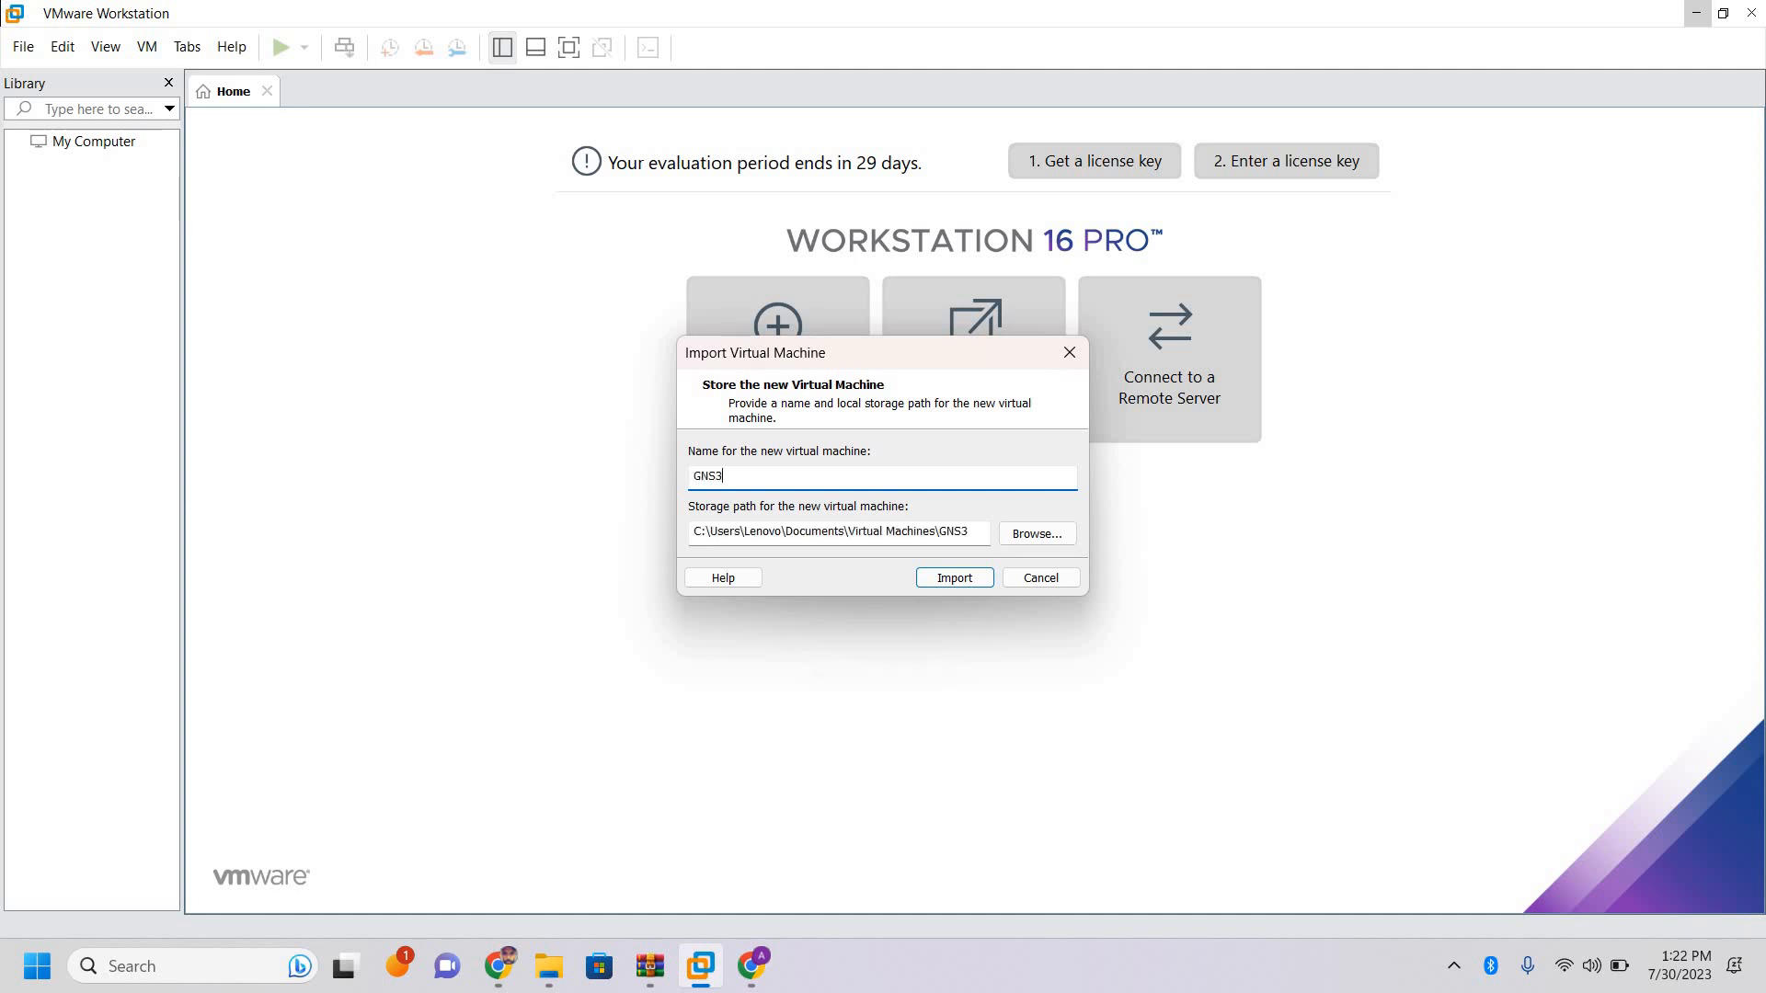
{"action": "type", "text": " VM"}
{"action": "left_click", "coordinate": [940, 579]}
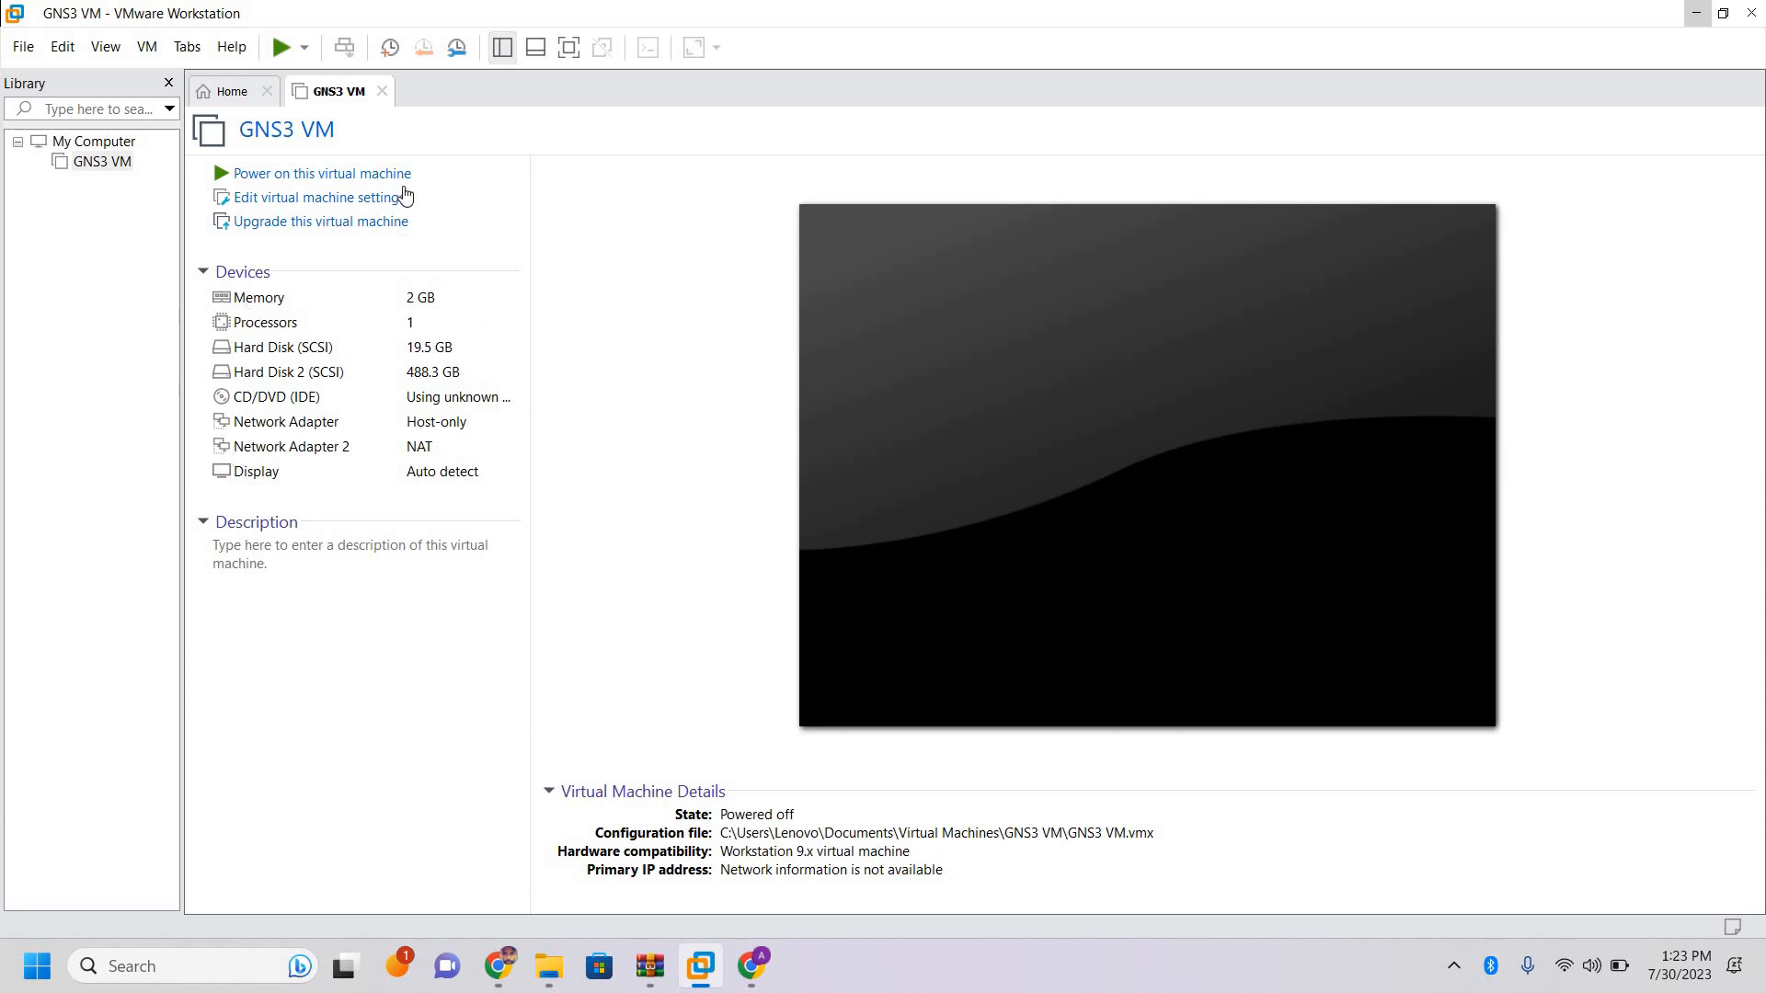
Try to power on the GNS3 VM, continuing without virtualized Intel VT-x/EPT
{"action": "left_click", "coordinate": [303, 176]}
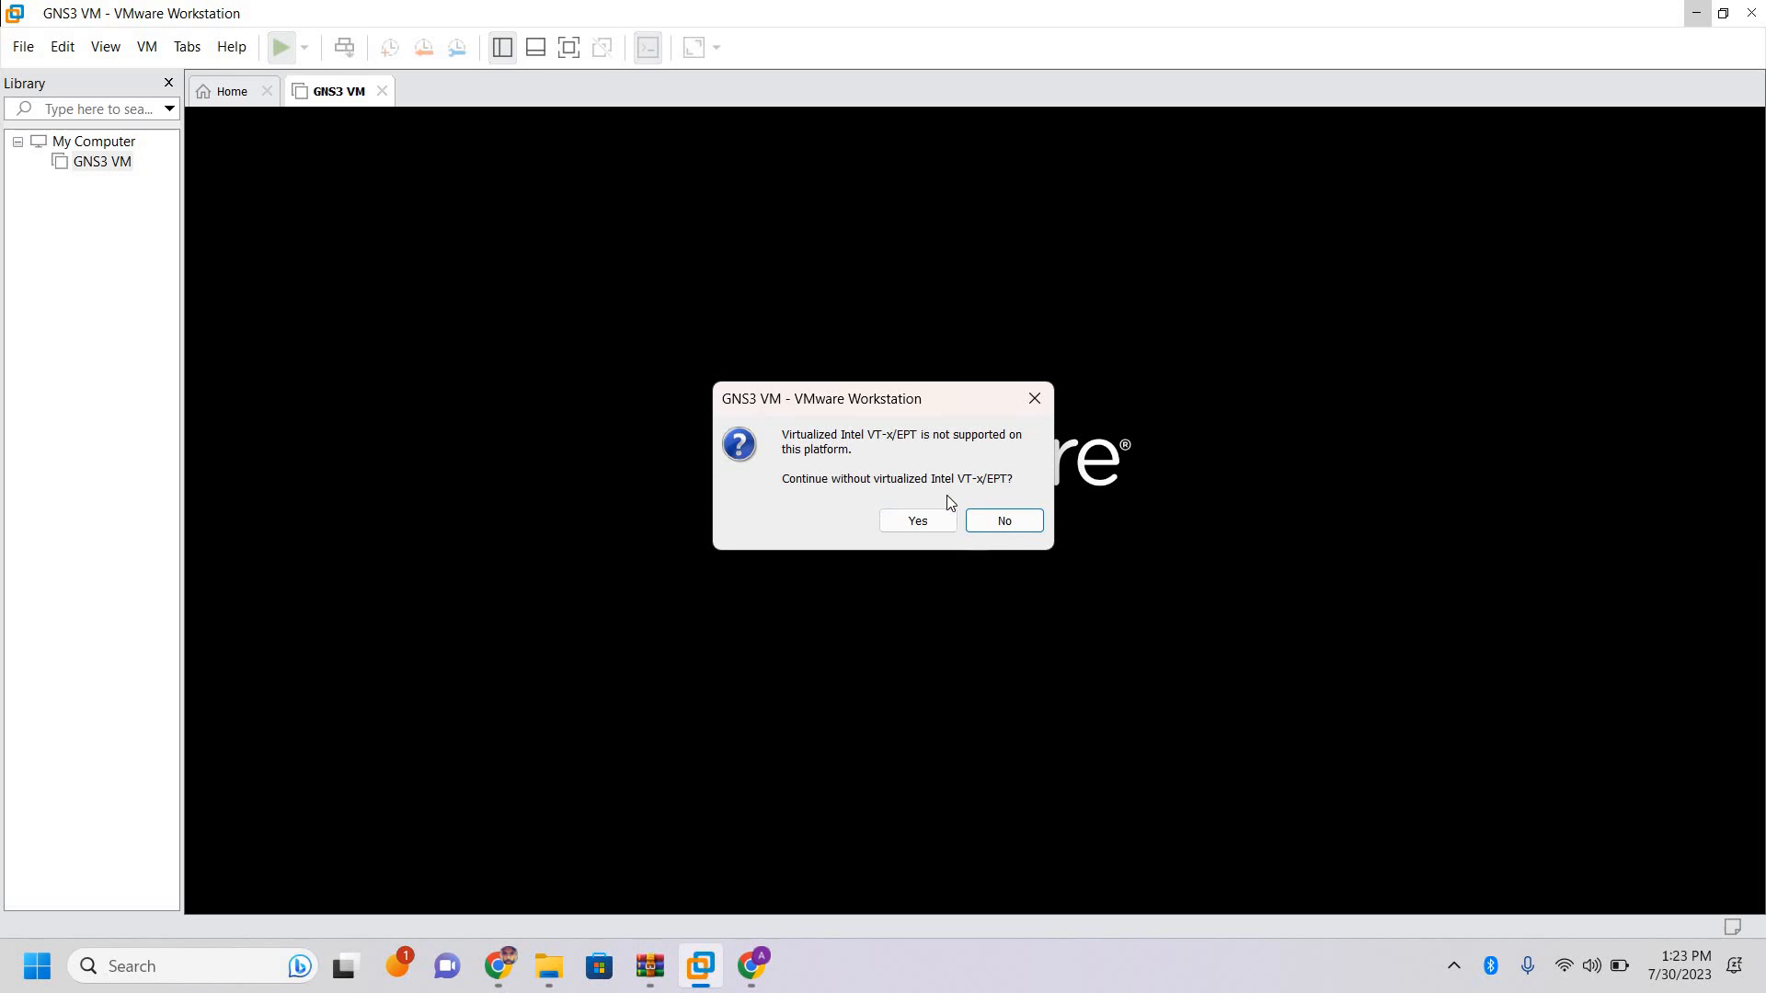
{"action": "left_click", "coordinate": [919, 520]}
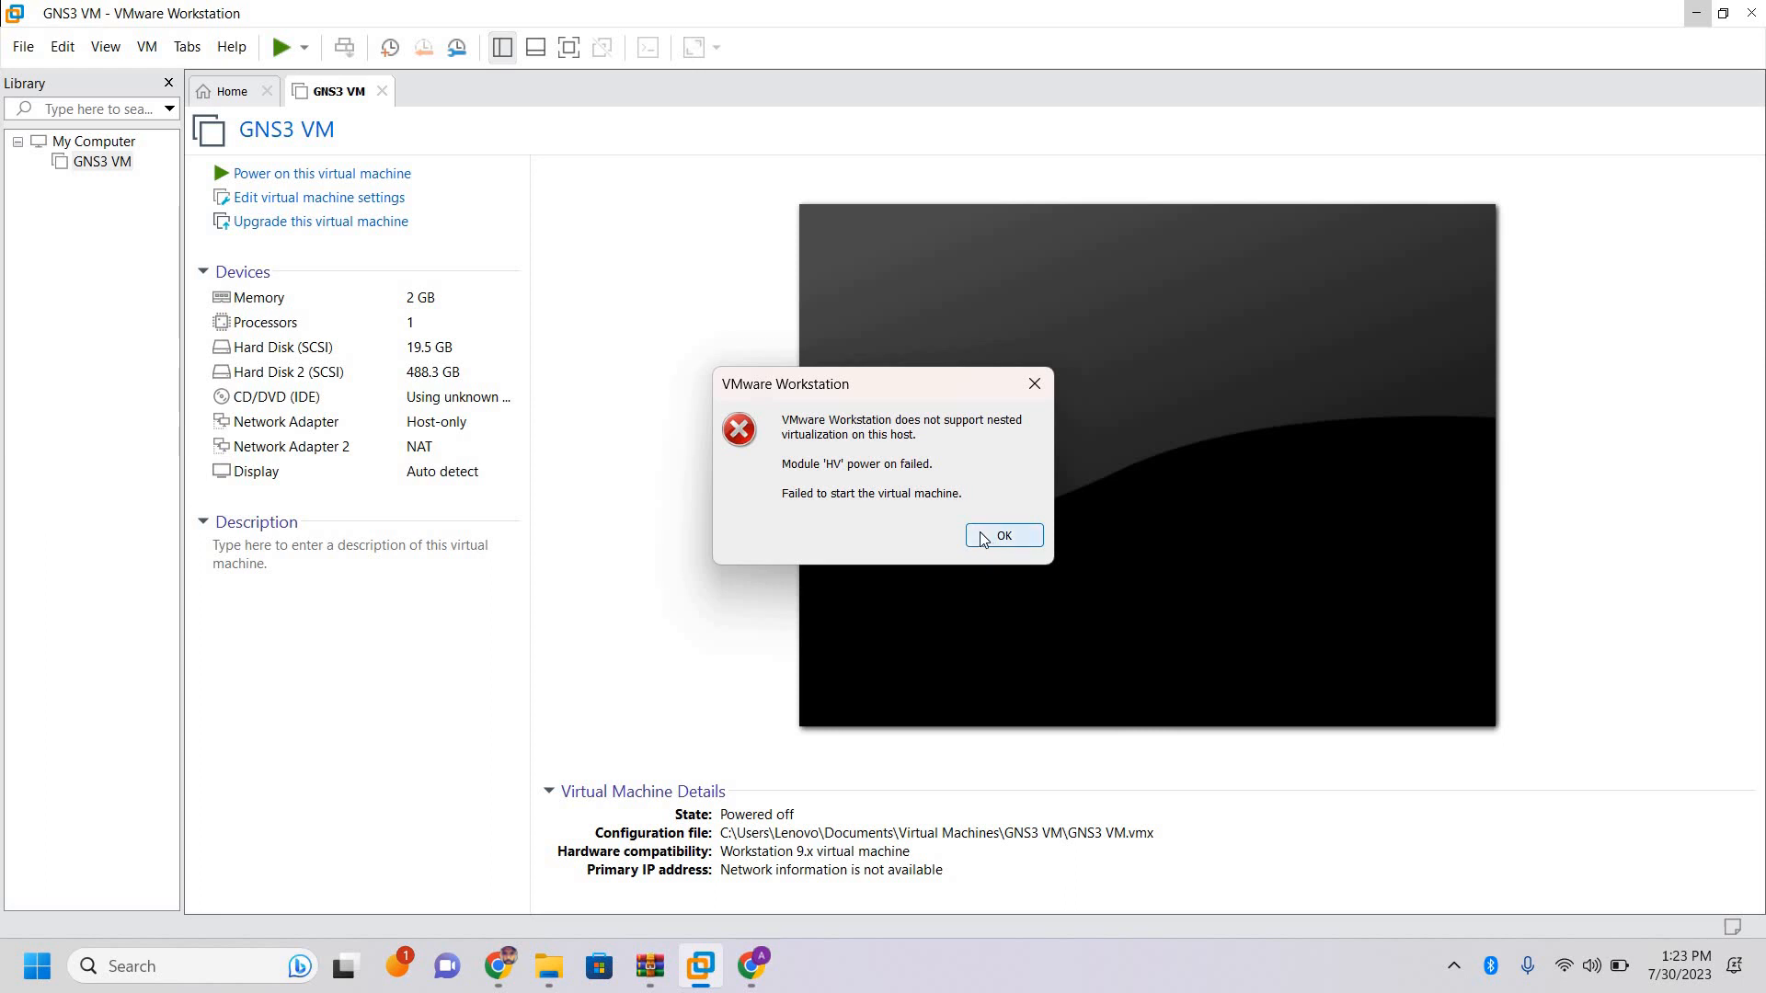
{"action": "left_click", "coordinate": [982, 538]}
{"action": "left_click", "coordinate": [983, 539]}
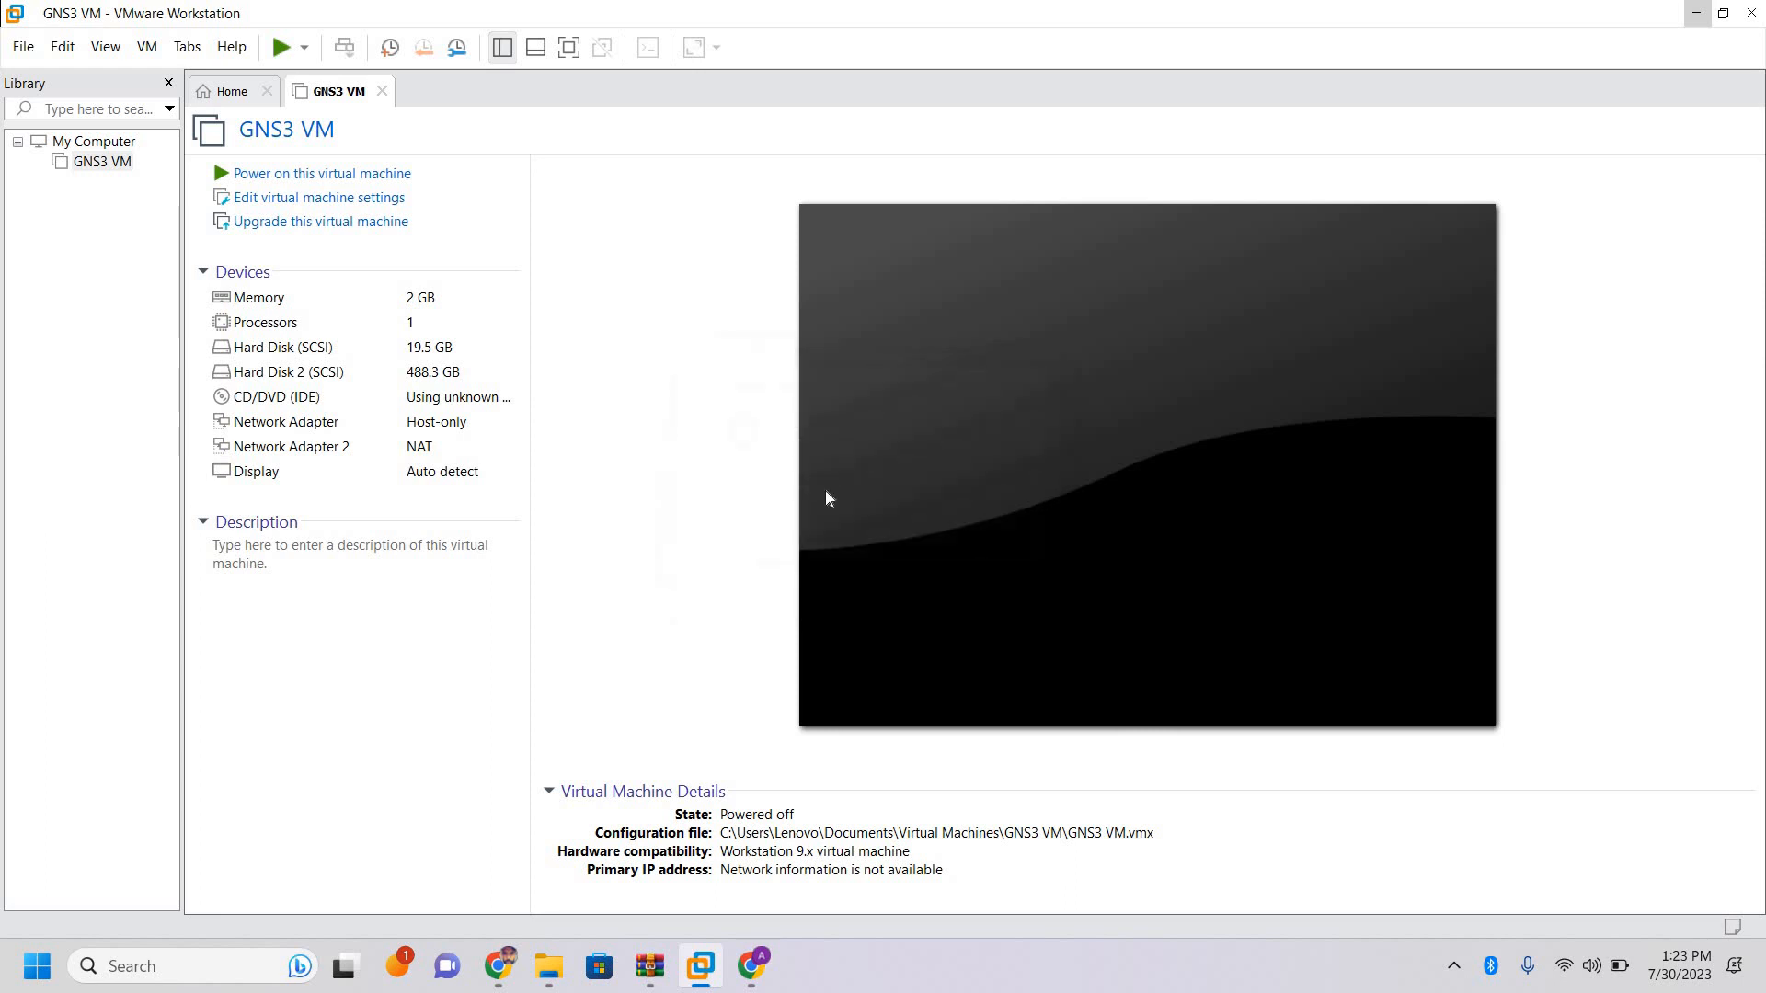
Retry powering on the GNS3 VM, agreeing to continue without virtualized Intel VT-x/EPT, and dismiss the resulting dialog
{"action": "left_click", "coordinate": [267, 207]}
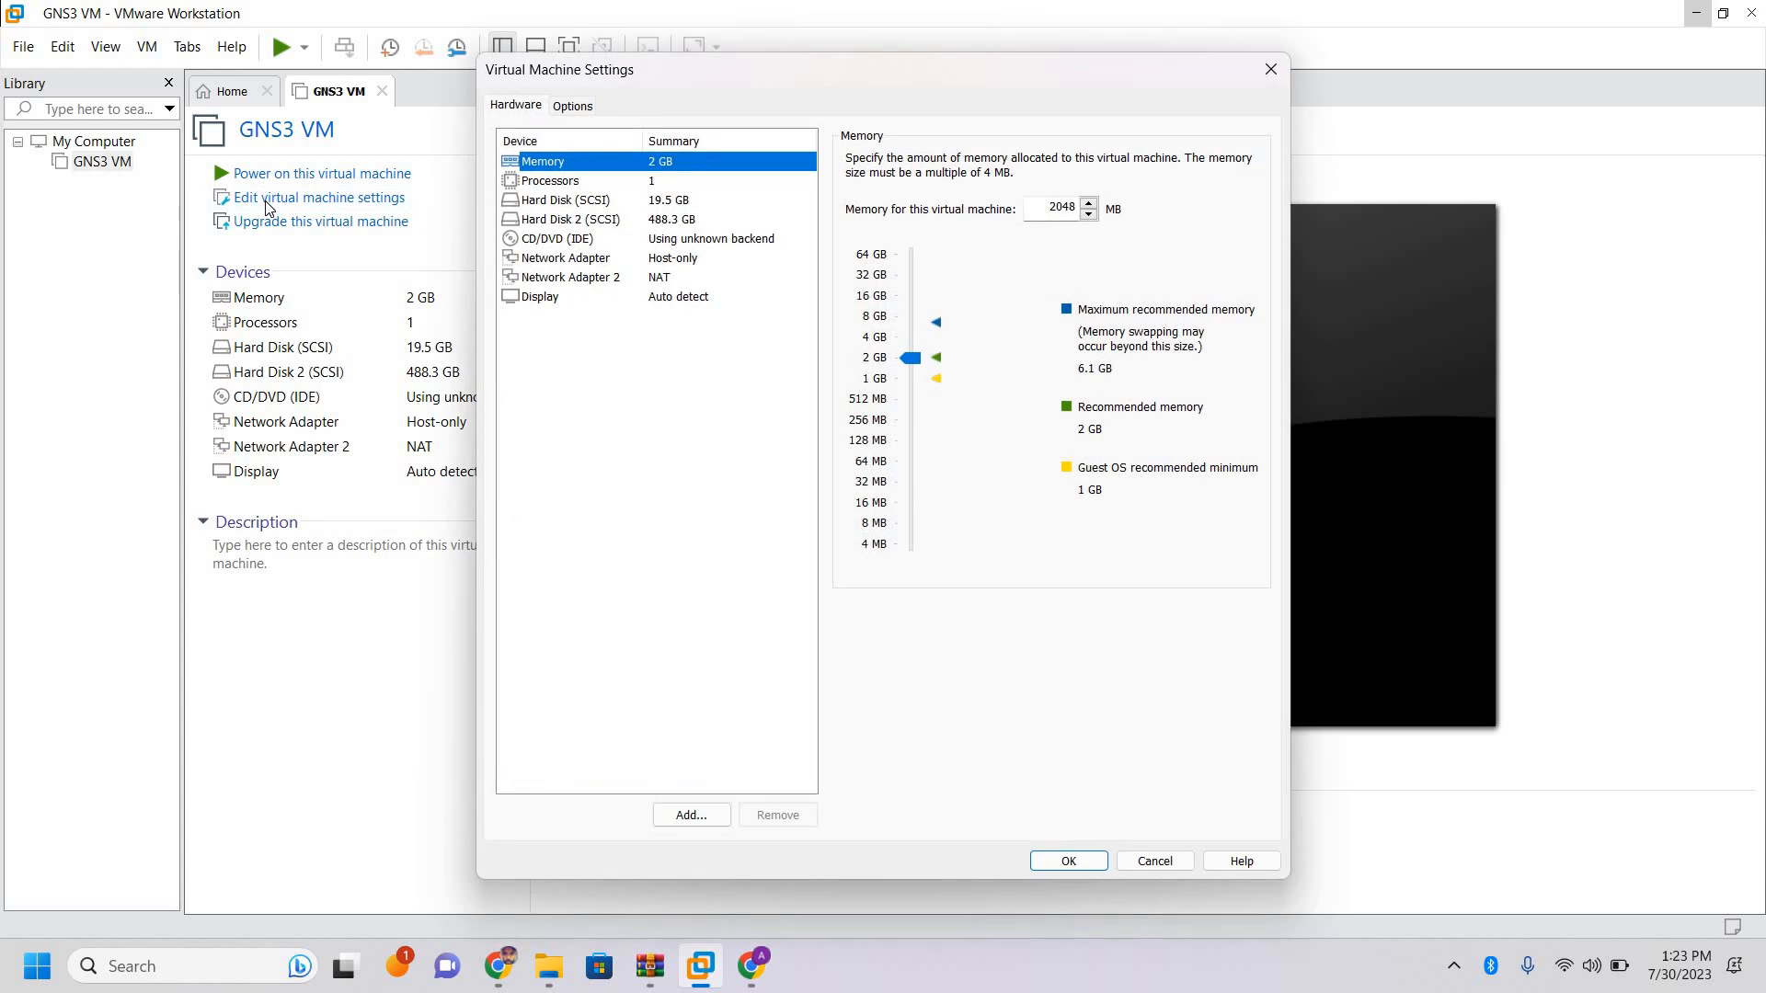
{"action": "left_click", "coordinate": [1271, 69]}
{"action": "left_click", "coordinate": [322, 173]}
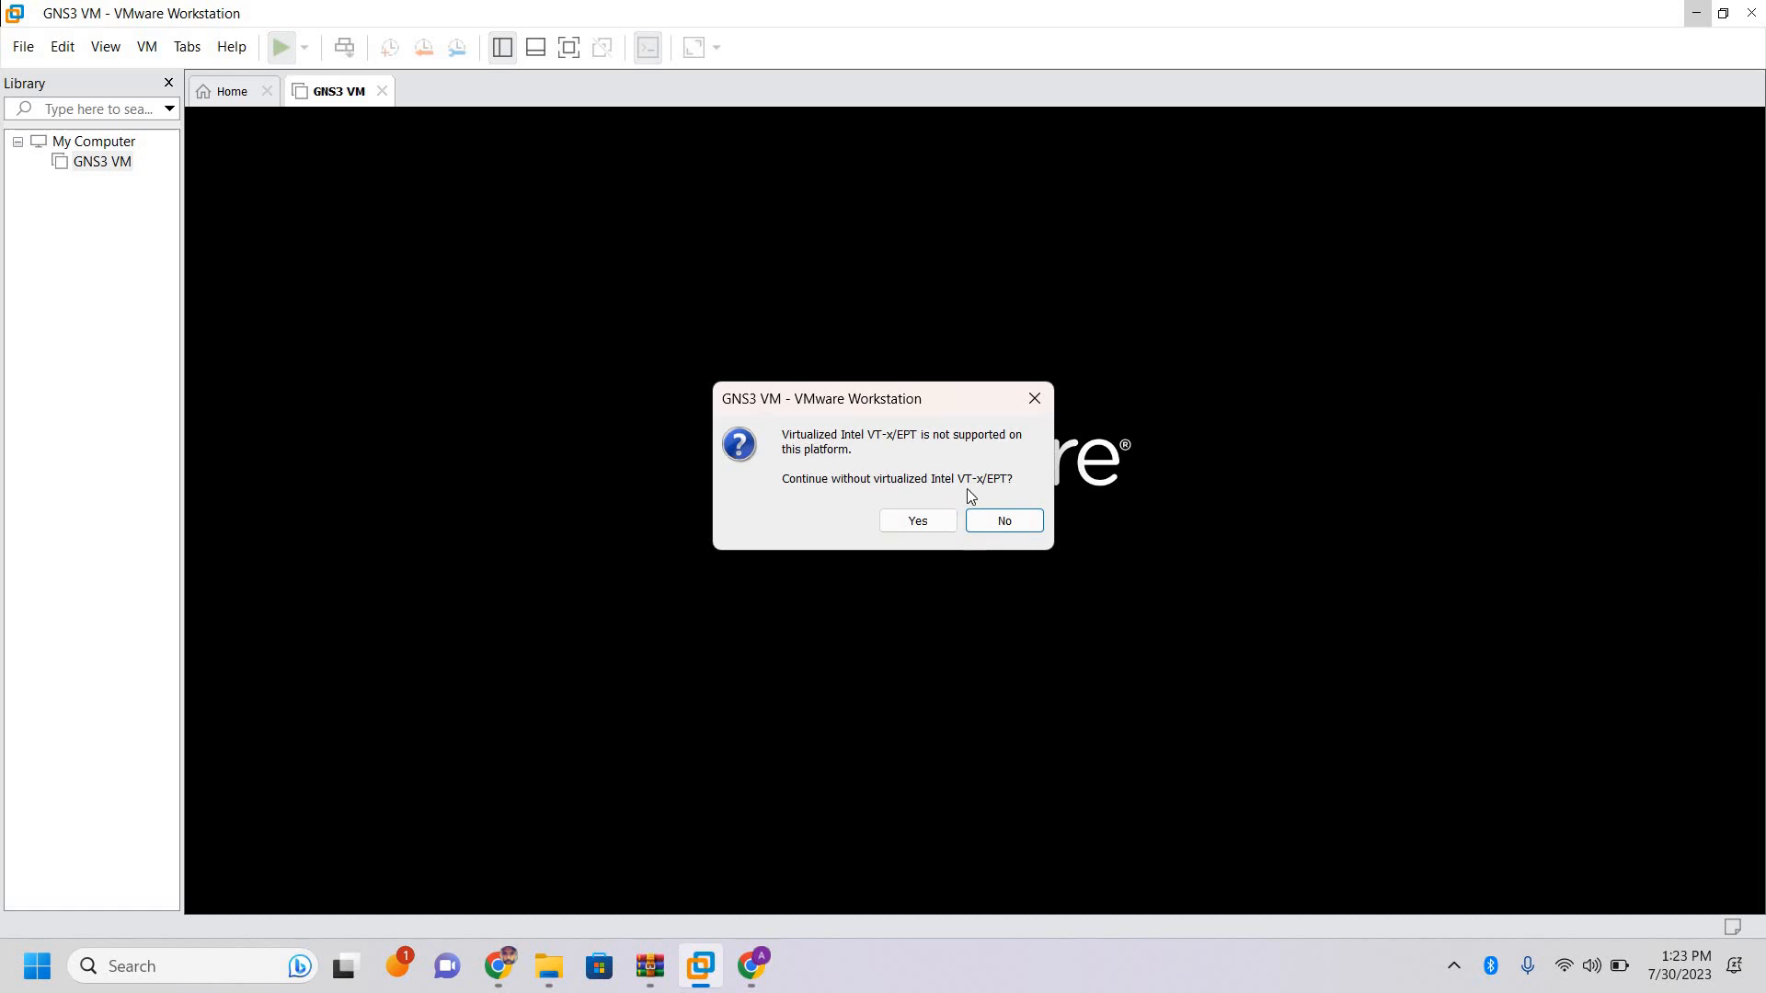
{"action": "left_click", "coordinate": [883, 525]}
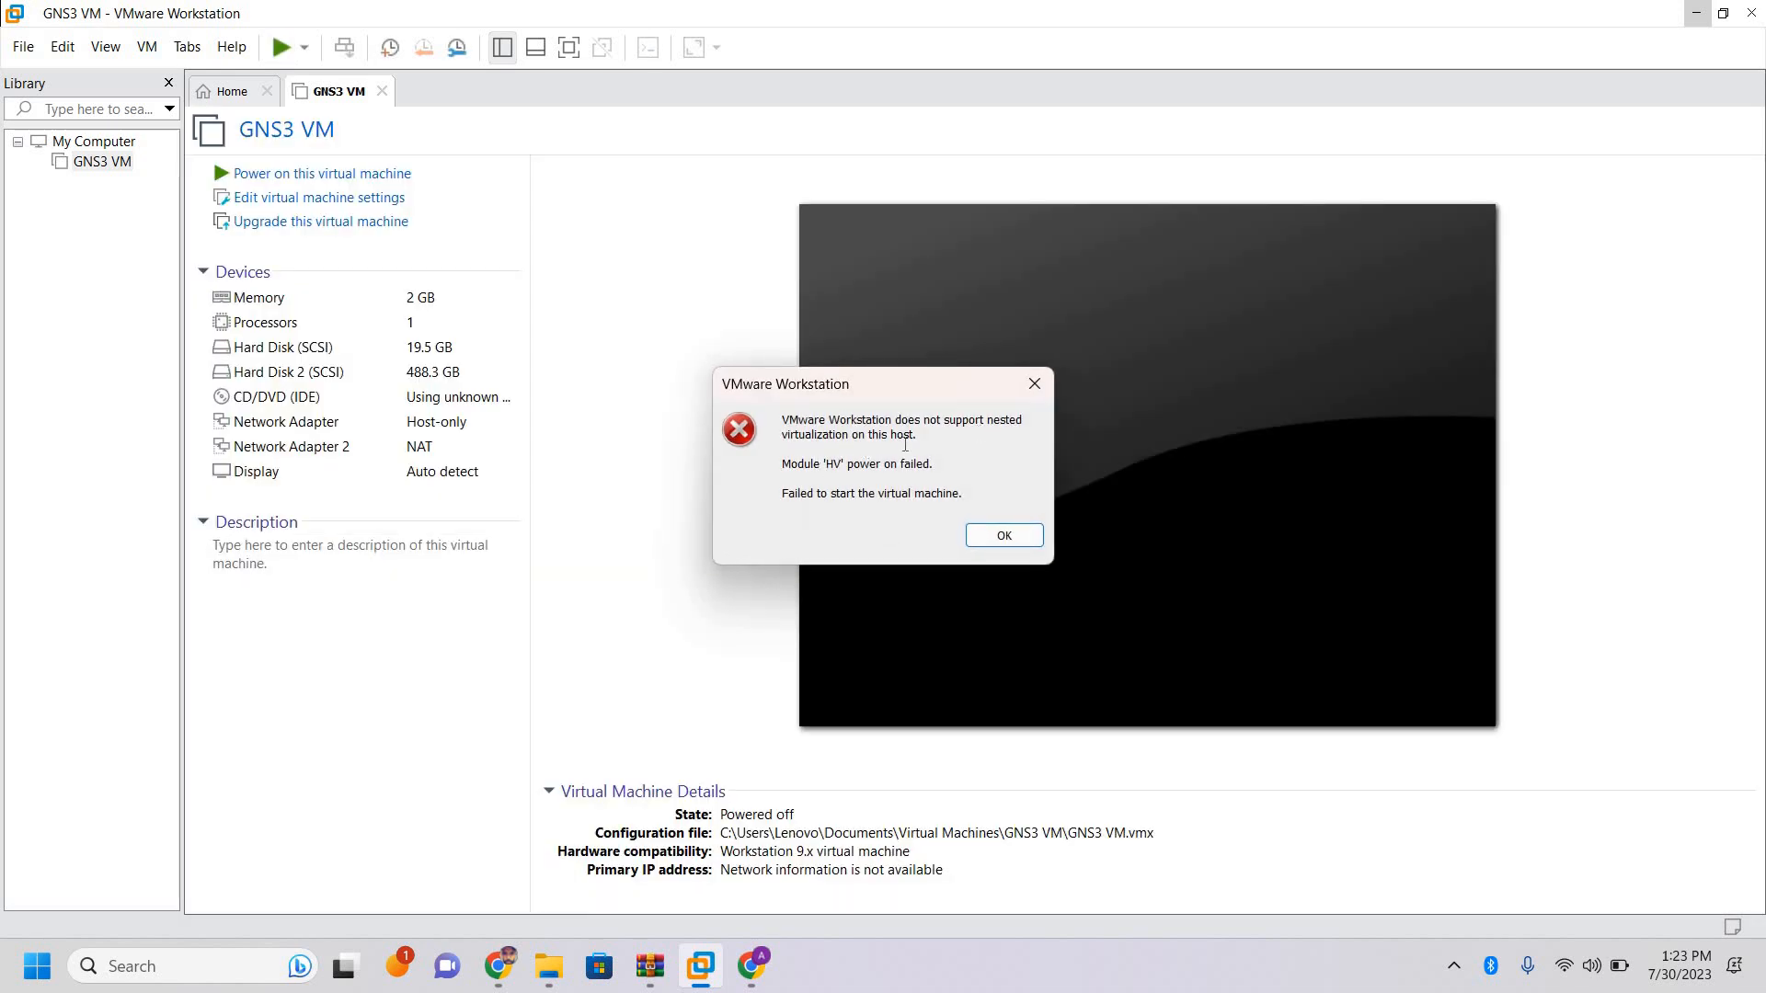
{"action": "left_click", "coordinate": [1001, 541]}
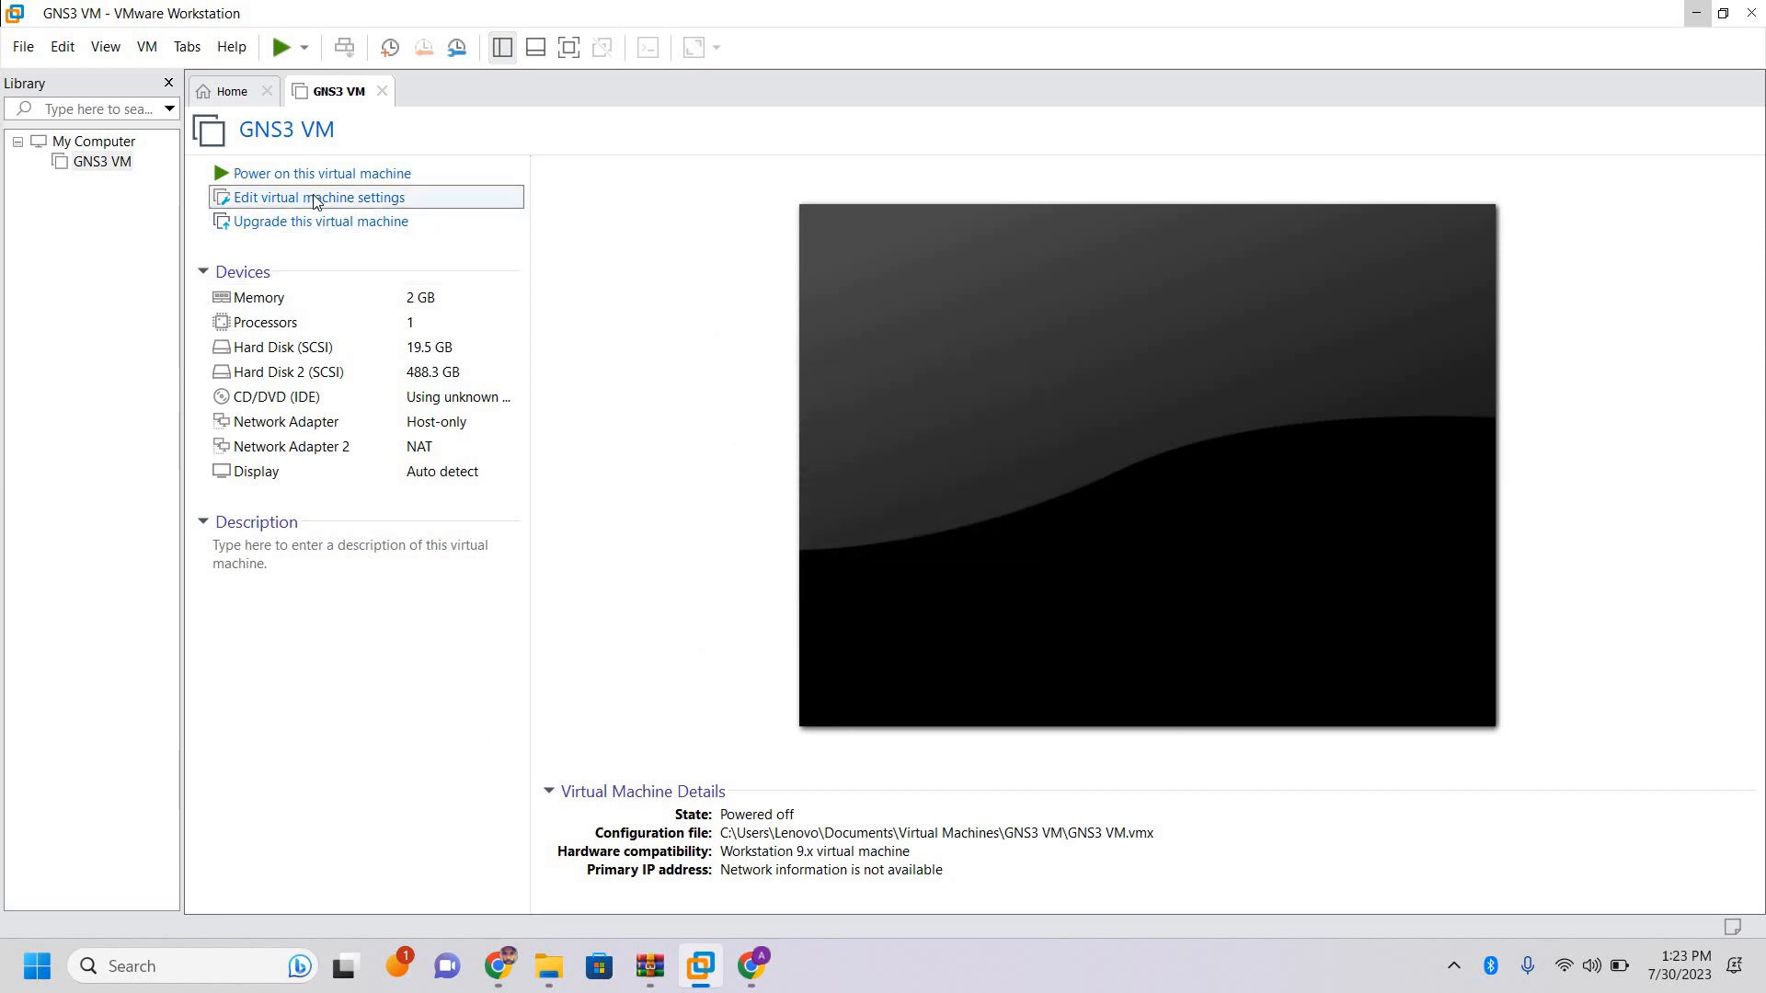
Set the GNS3 VM's memory to 8192 MB and its number of processors to 2
{"action": "left_click", "coordinate": [313, 199]}
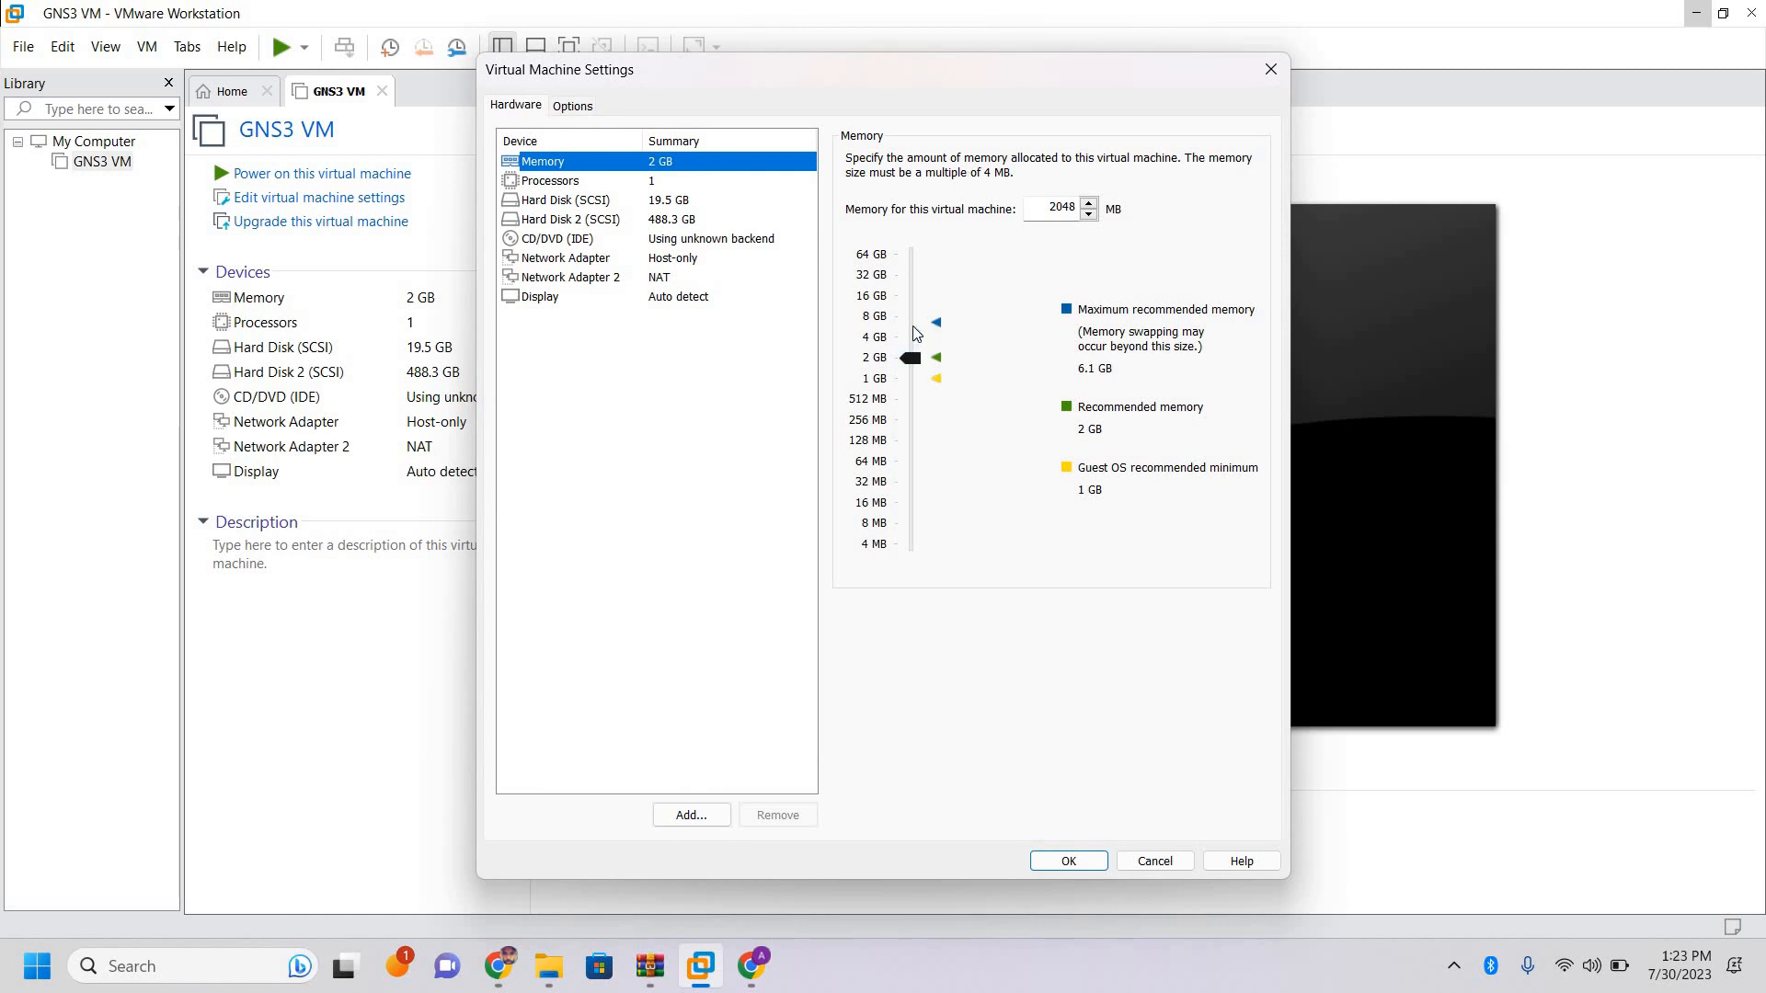
{"action": "left_click_drag", "start_coordinate": [916, 333], "coordinate": [916, 323]}
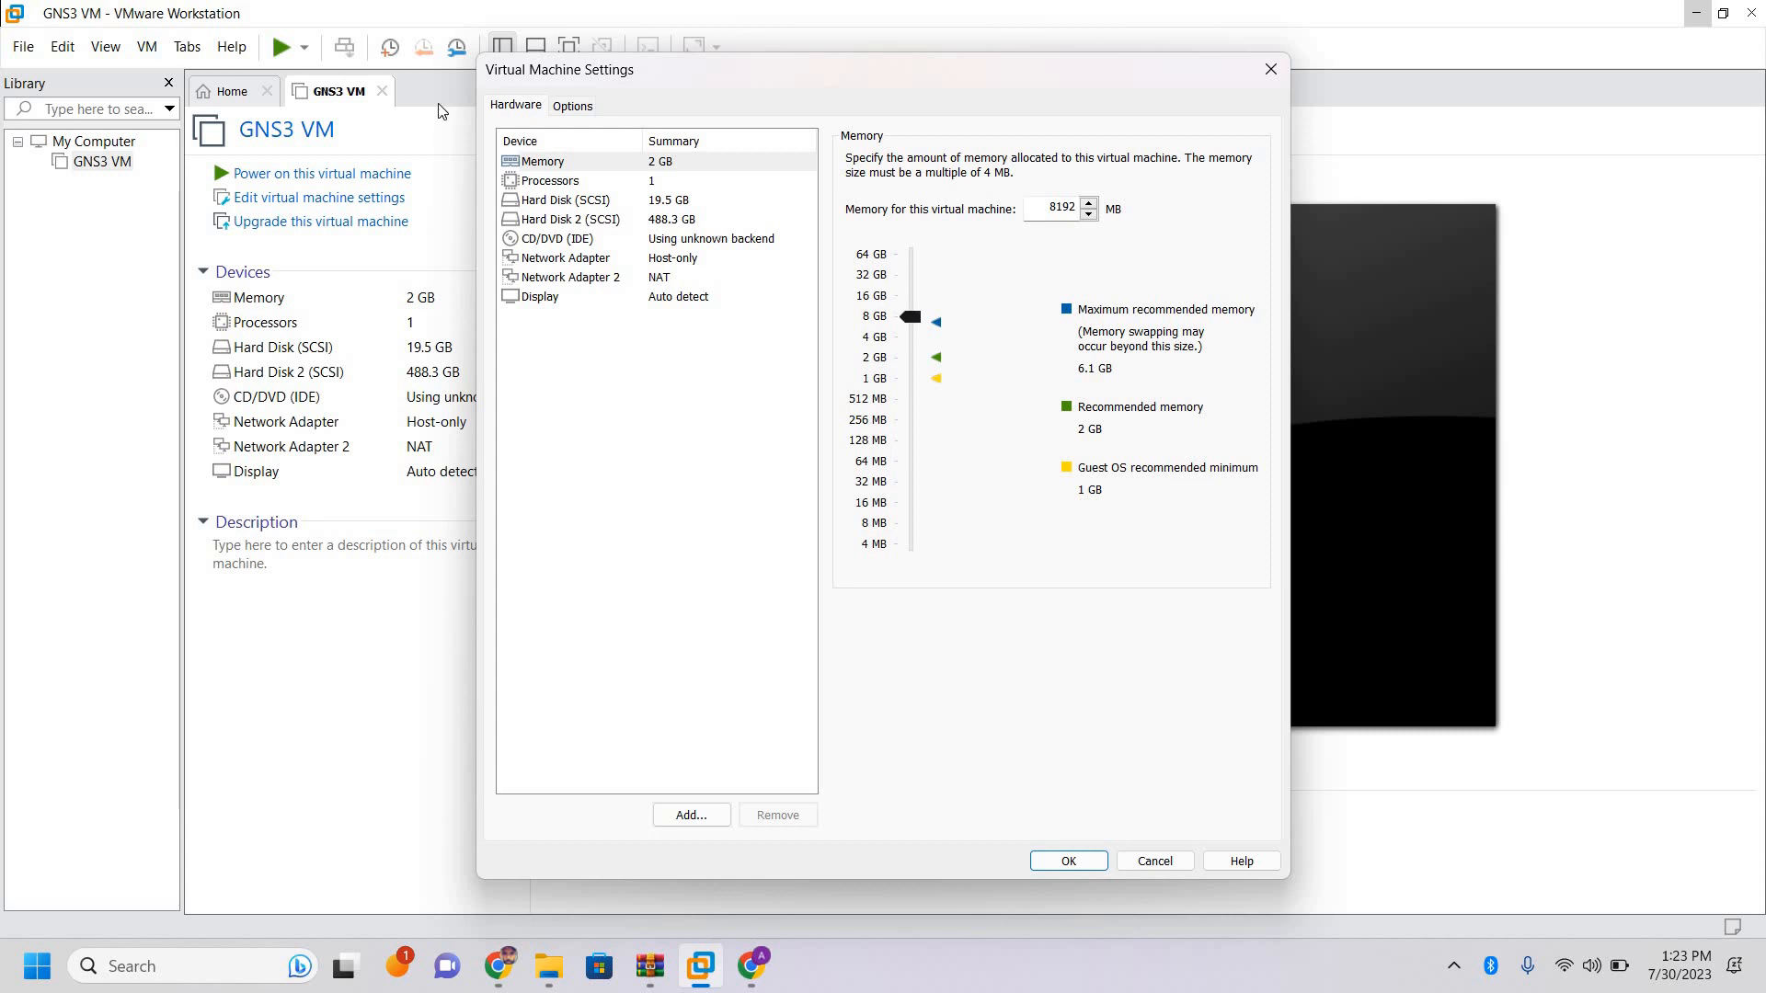
{"action": "left_click", "coordinate": [550, 182]}
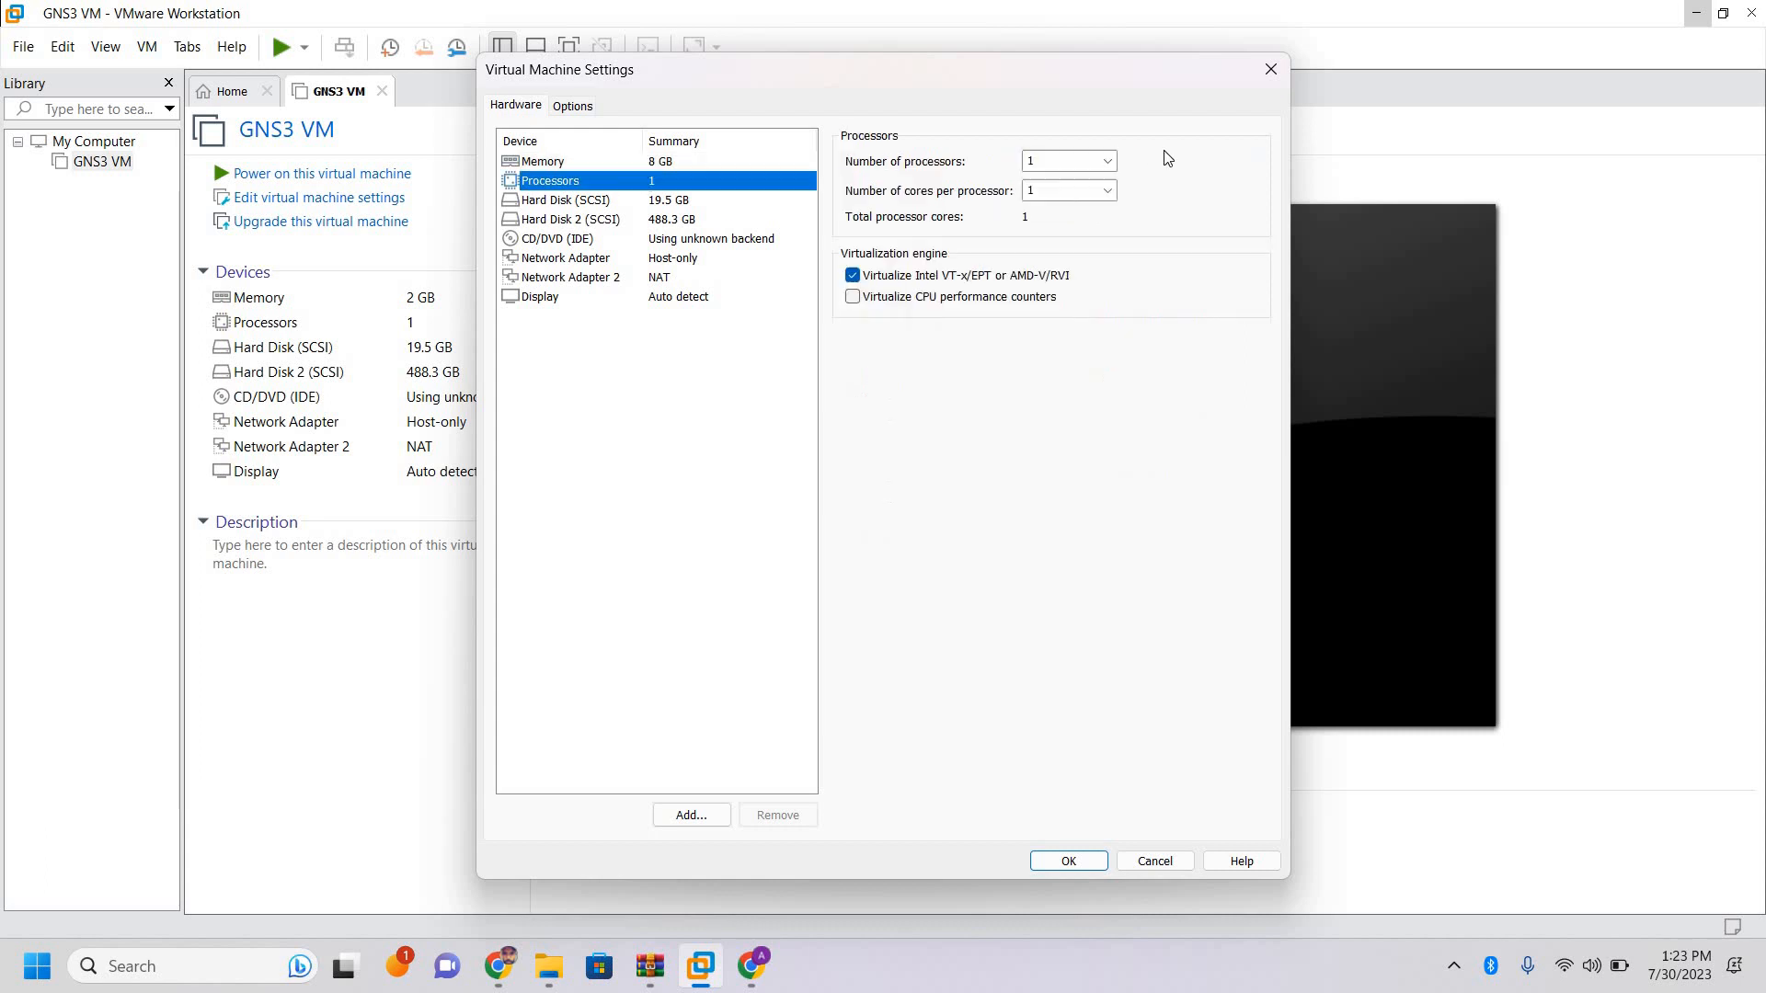
{"action": "left_click", "coordinate": [1086, 190]}
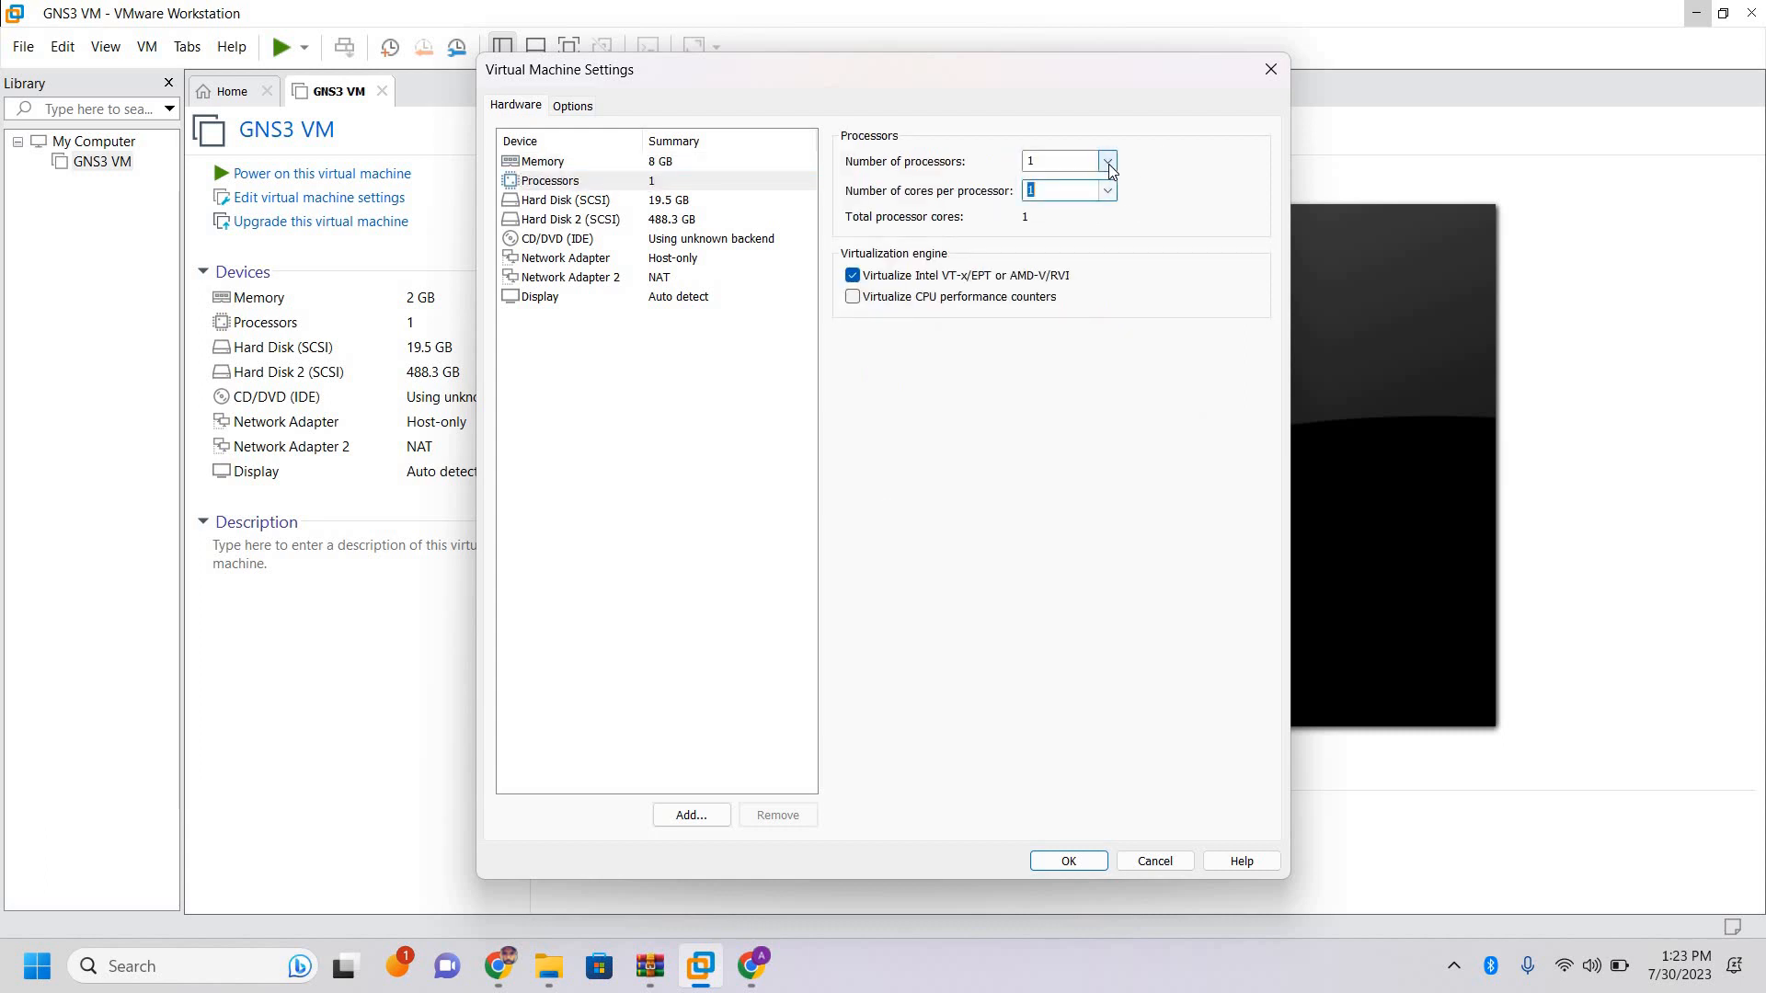
{"action": "left_click", "coordinate": [1109, 161]}
{"action": "left_click", "coordinate": [1058, 192]}
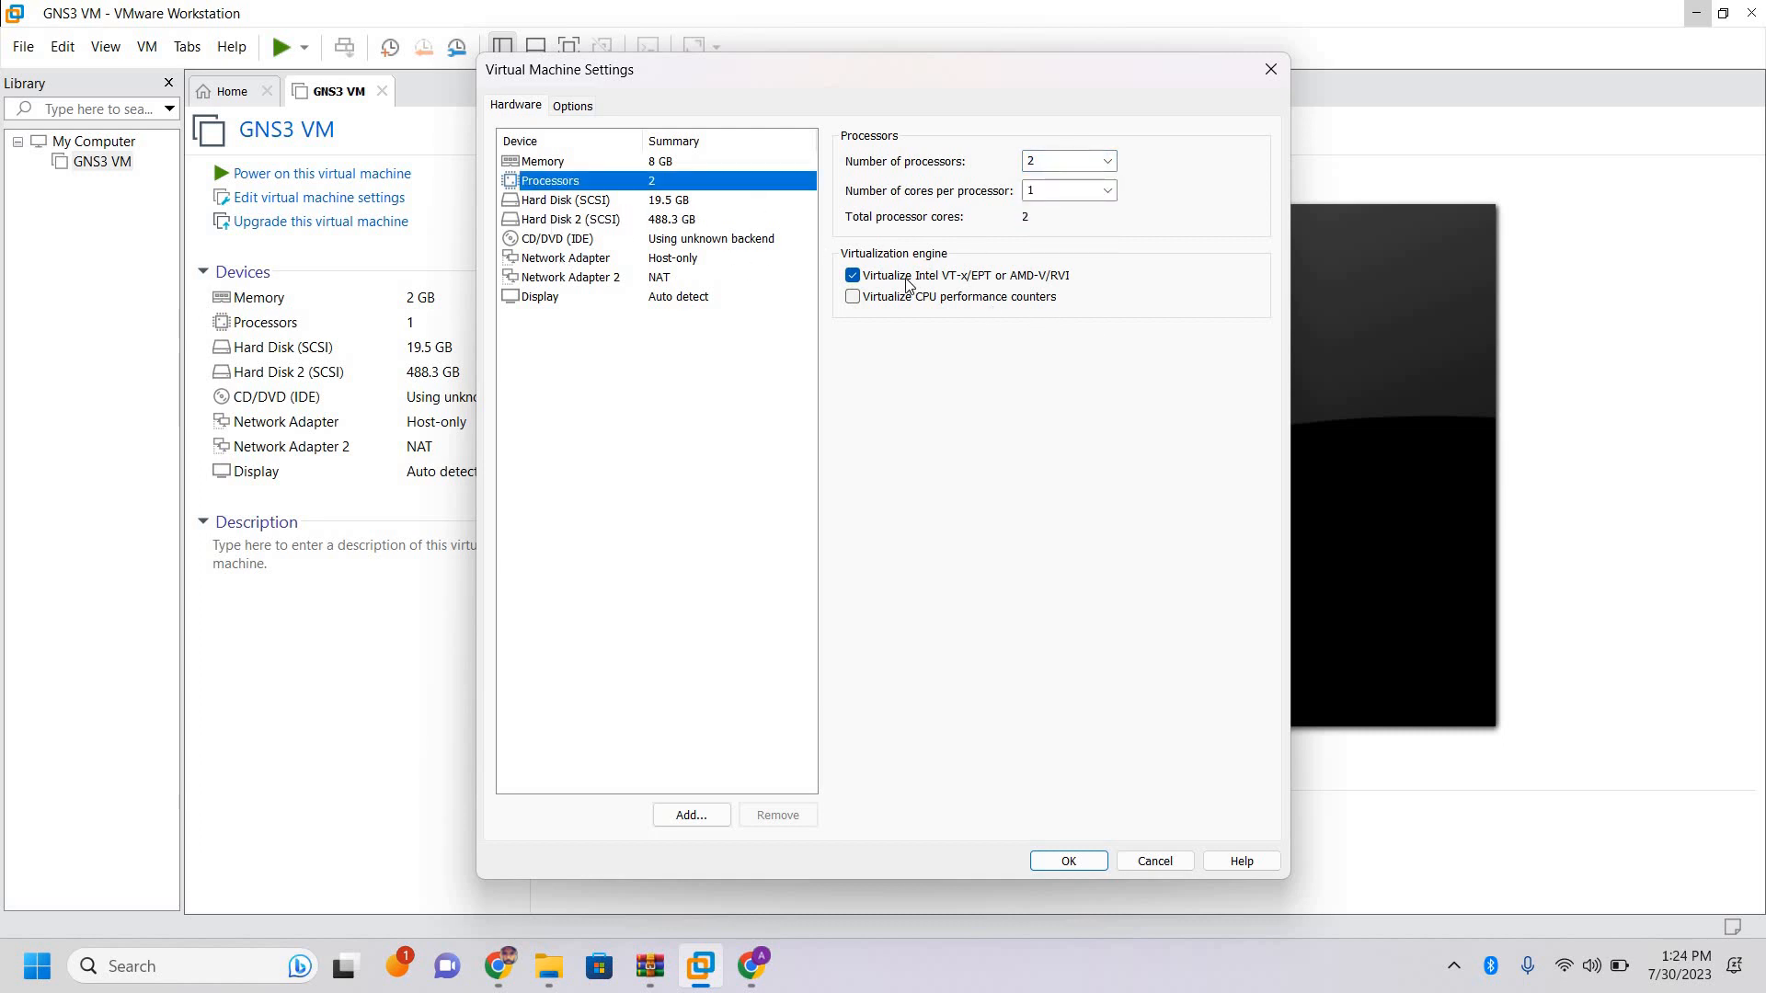
Disable Virtualize Intel VT-x/EPT or AMD-V/RVI, save the settings and power on the GNS3 VM
{"action": "left_click", "coordinate": [853, 276]}
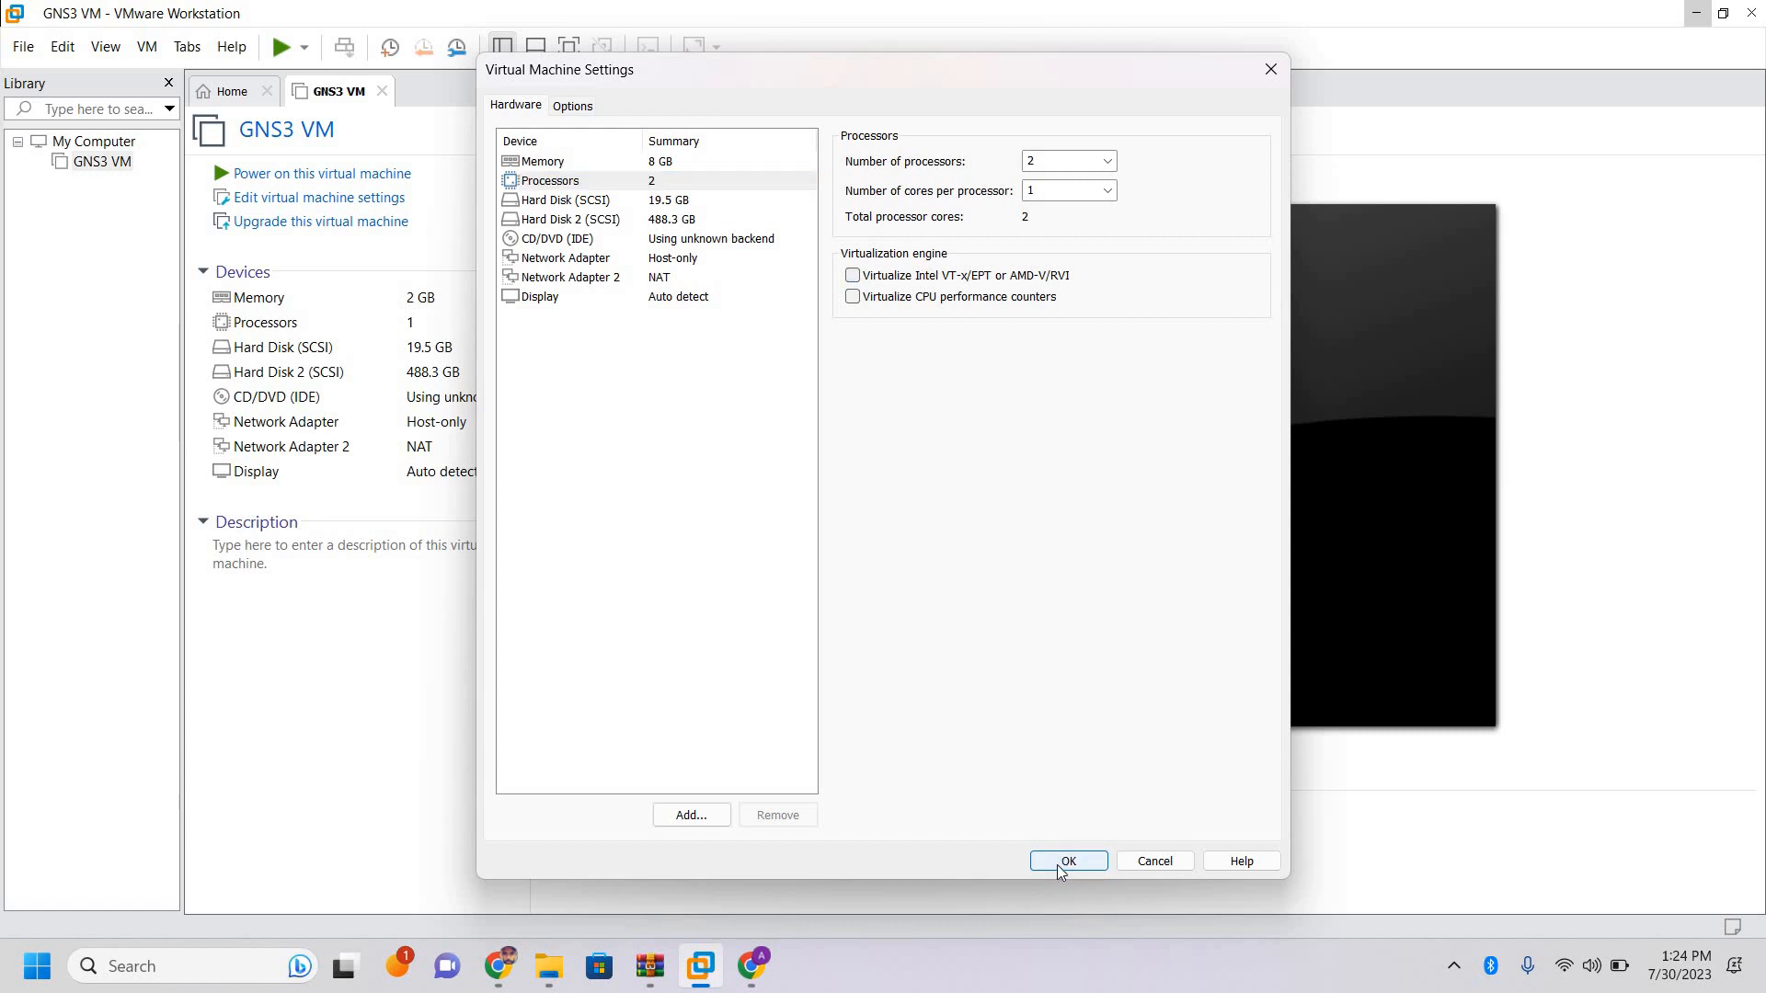
{"action": "left_click", "coordinate": [1058, 863]}
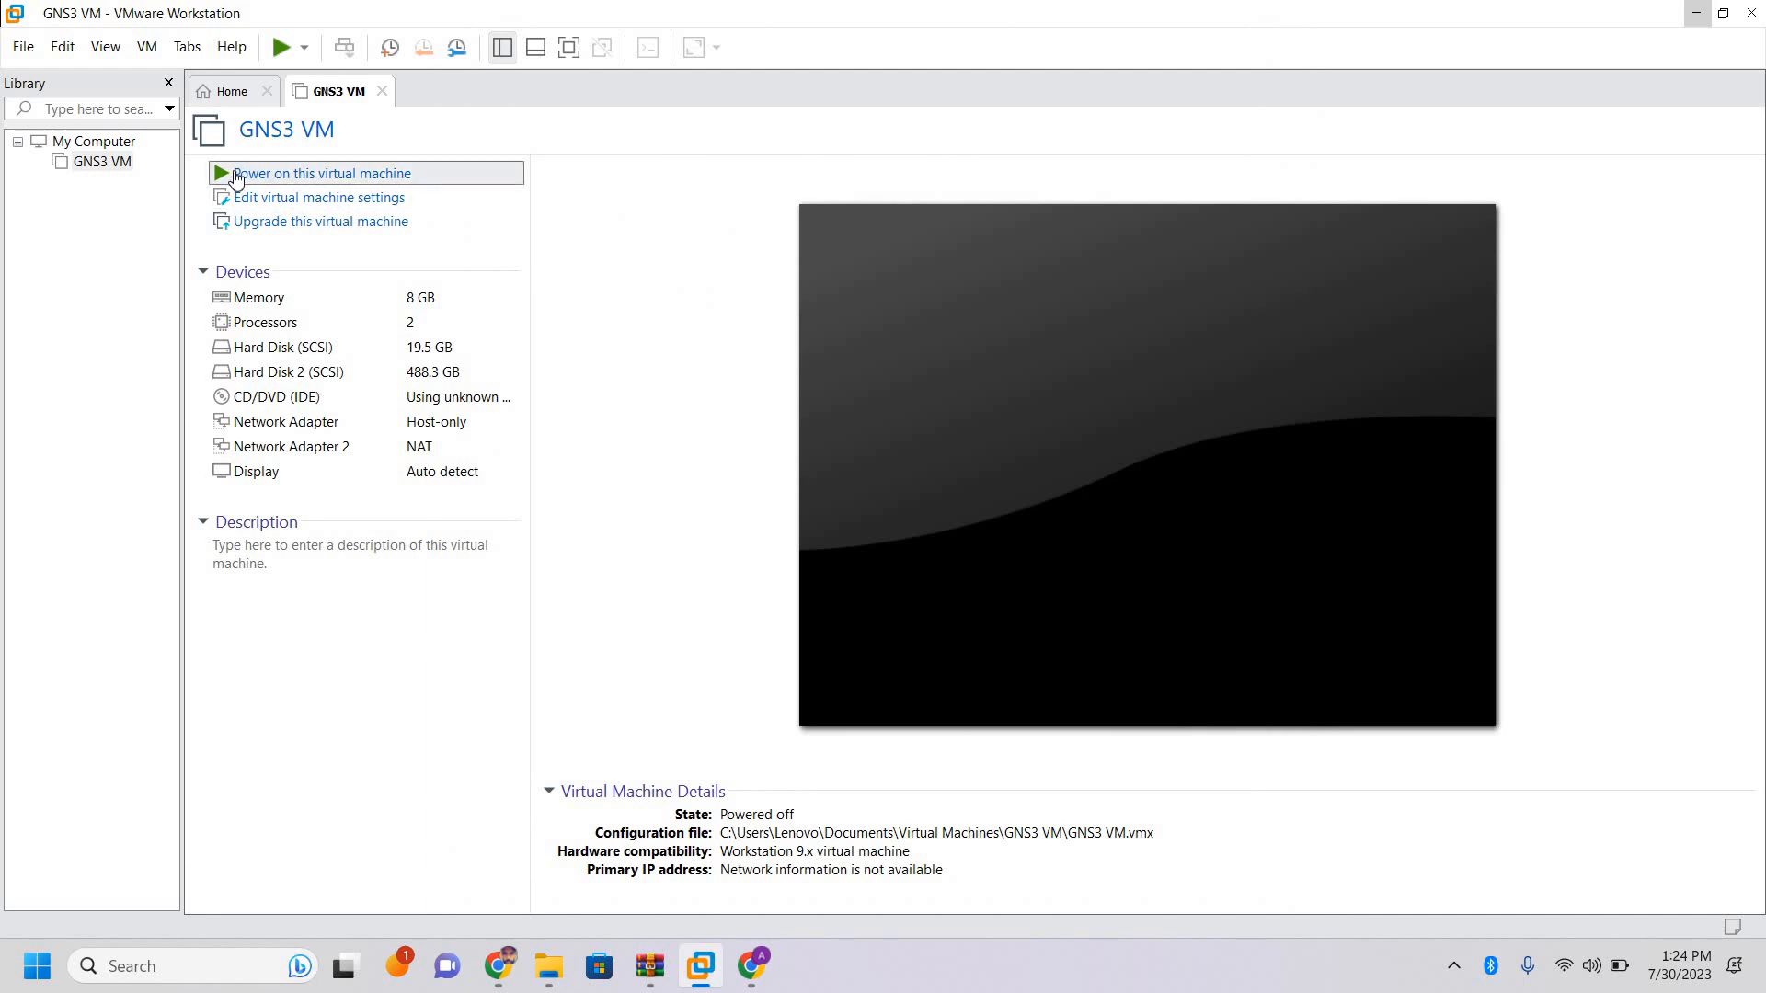
{"action": "left_click", "coordinate": [236, 175]}
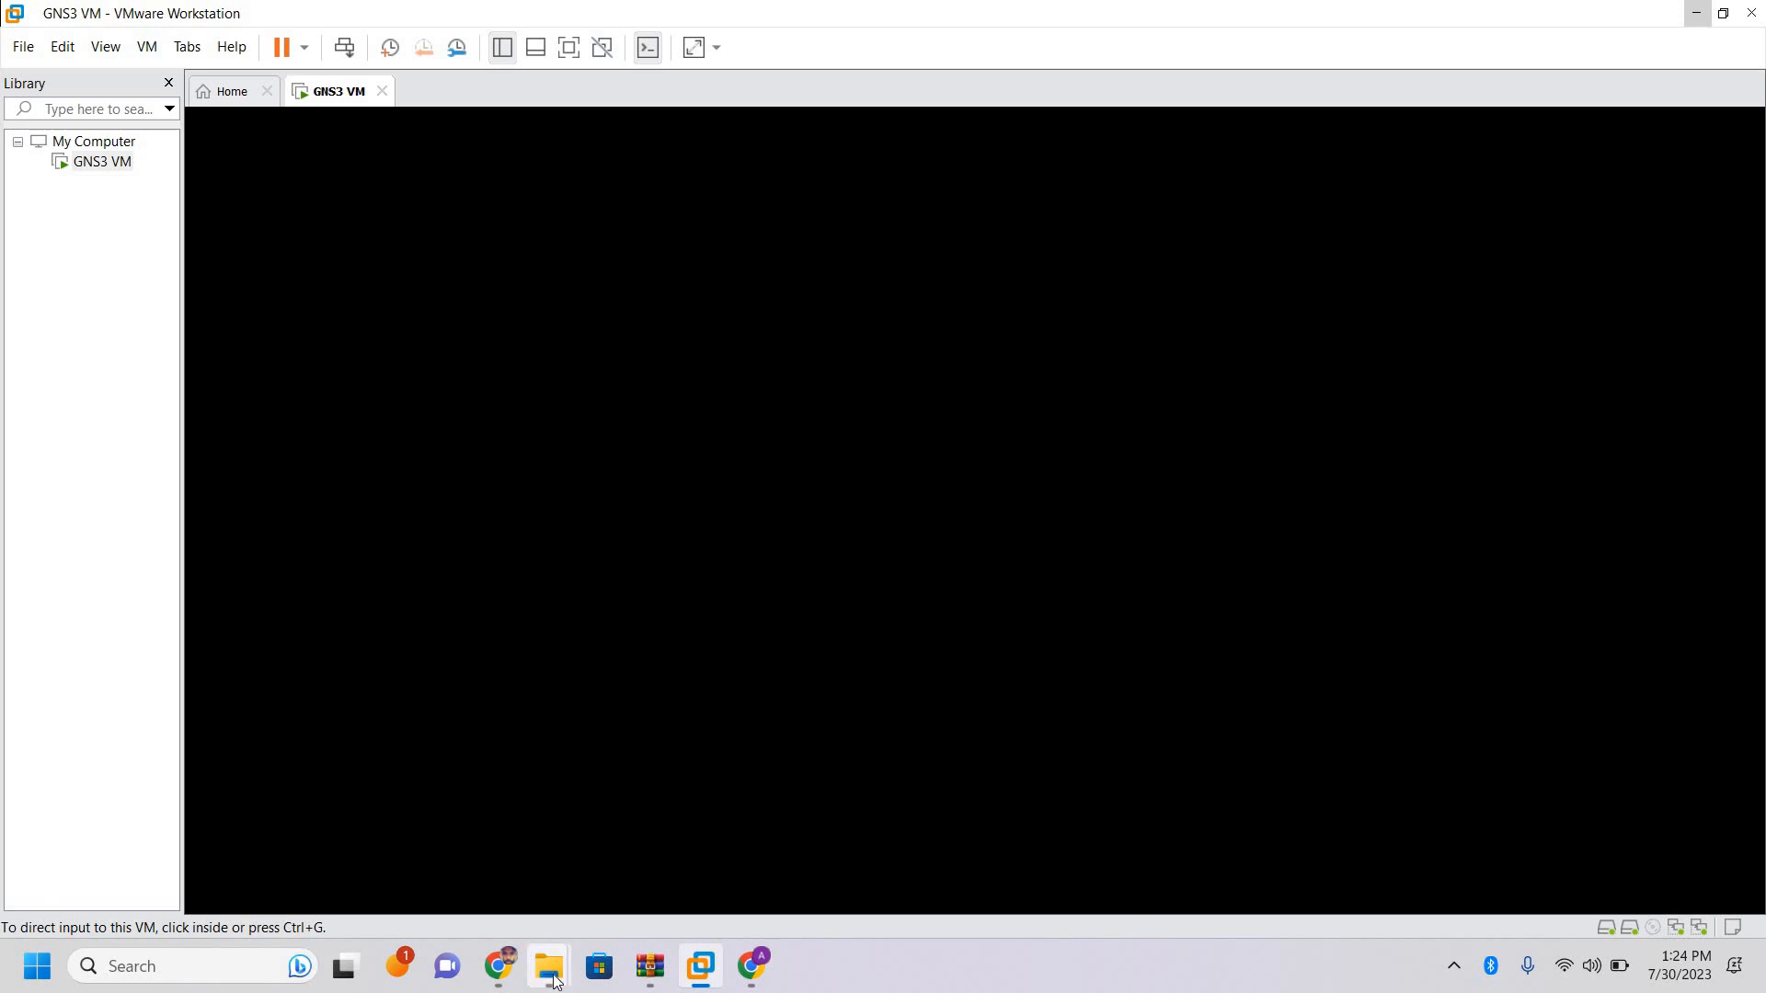
Switch to File Explorer and launch the GNS3-2.2.41-all-in-one-regular installer from the Downloads folder
{"action": "mouse_move", "coordinate": [555, 982]}
{"action": "left_click", "coordinate": [764, 810]}
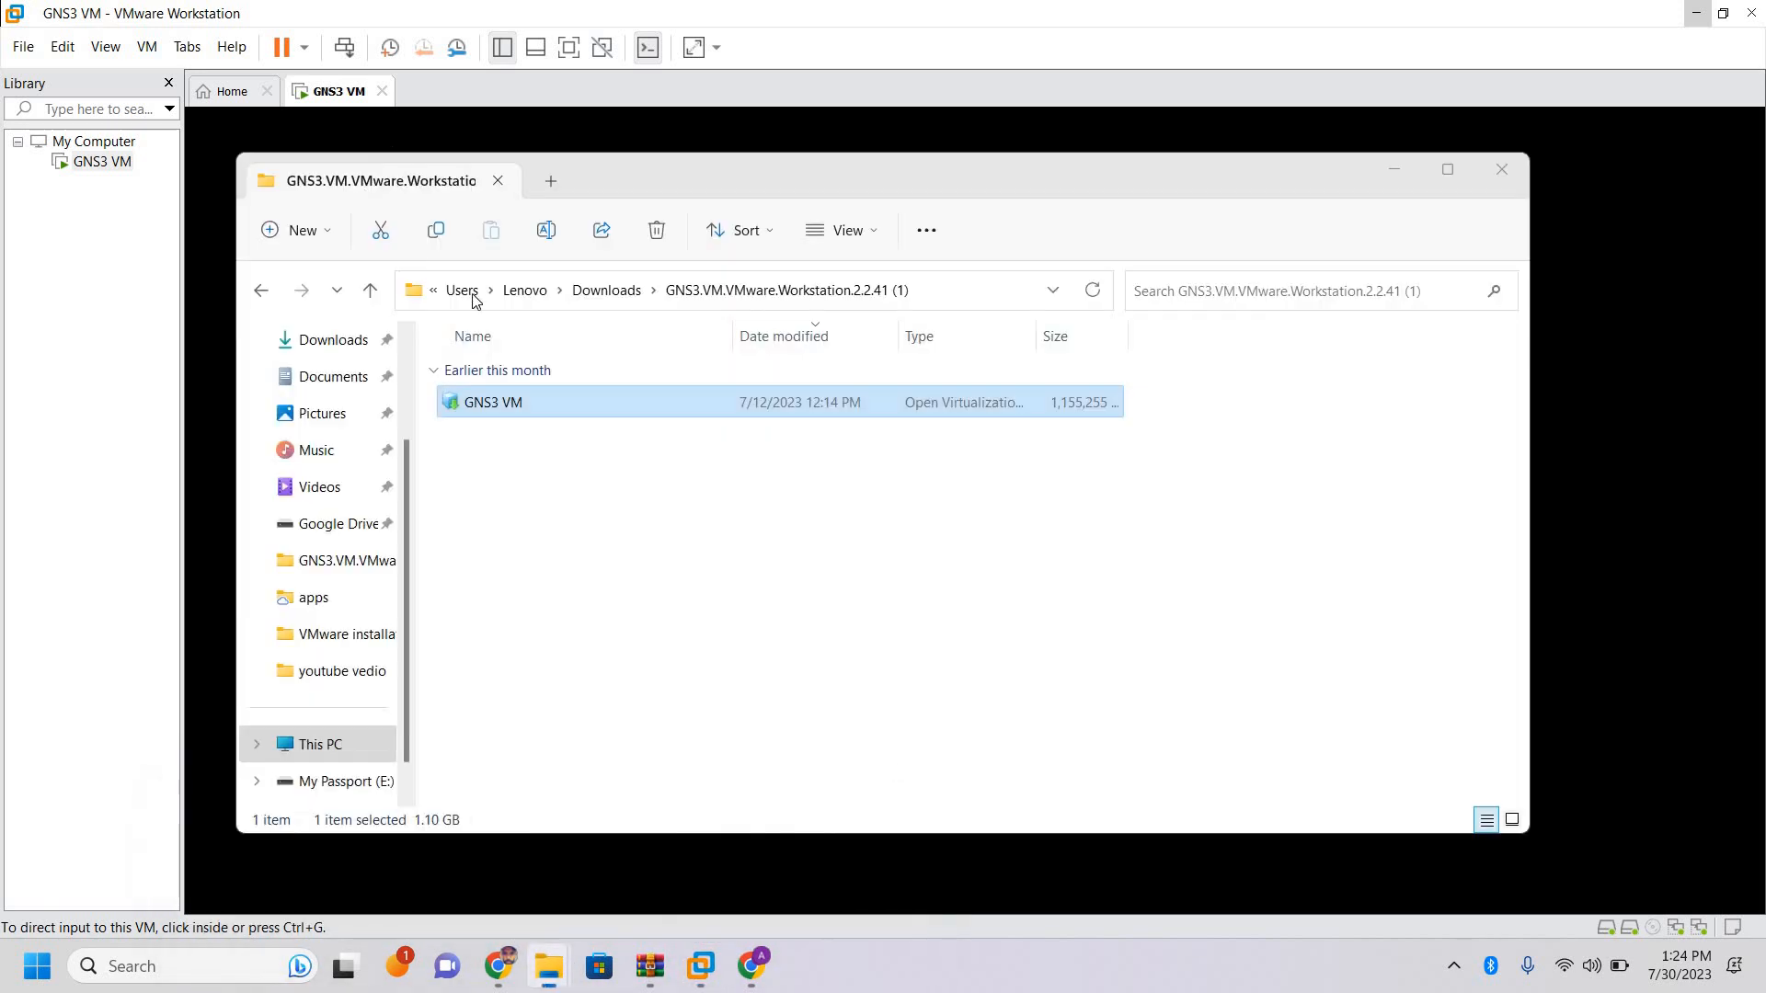
{"action": "left_click", "coordinate": [606, 290]}
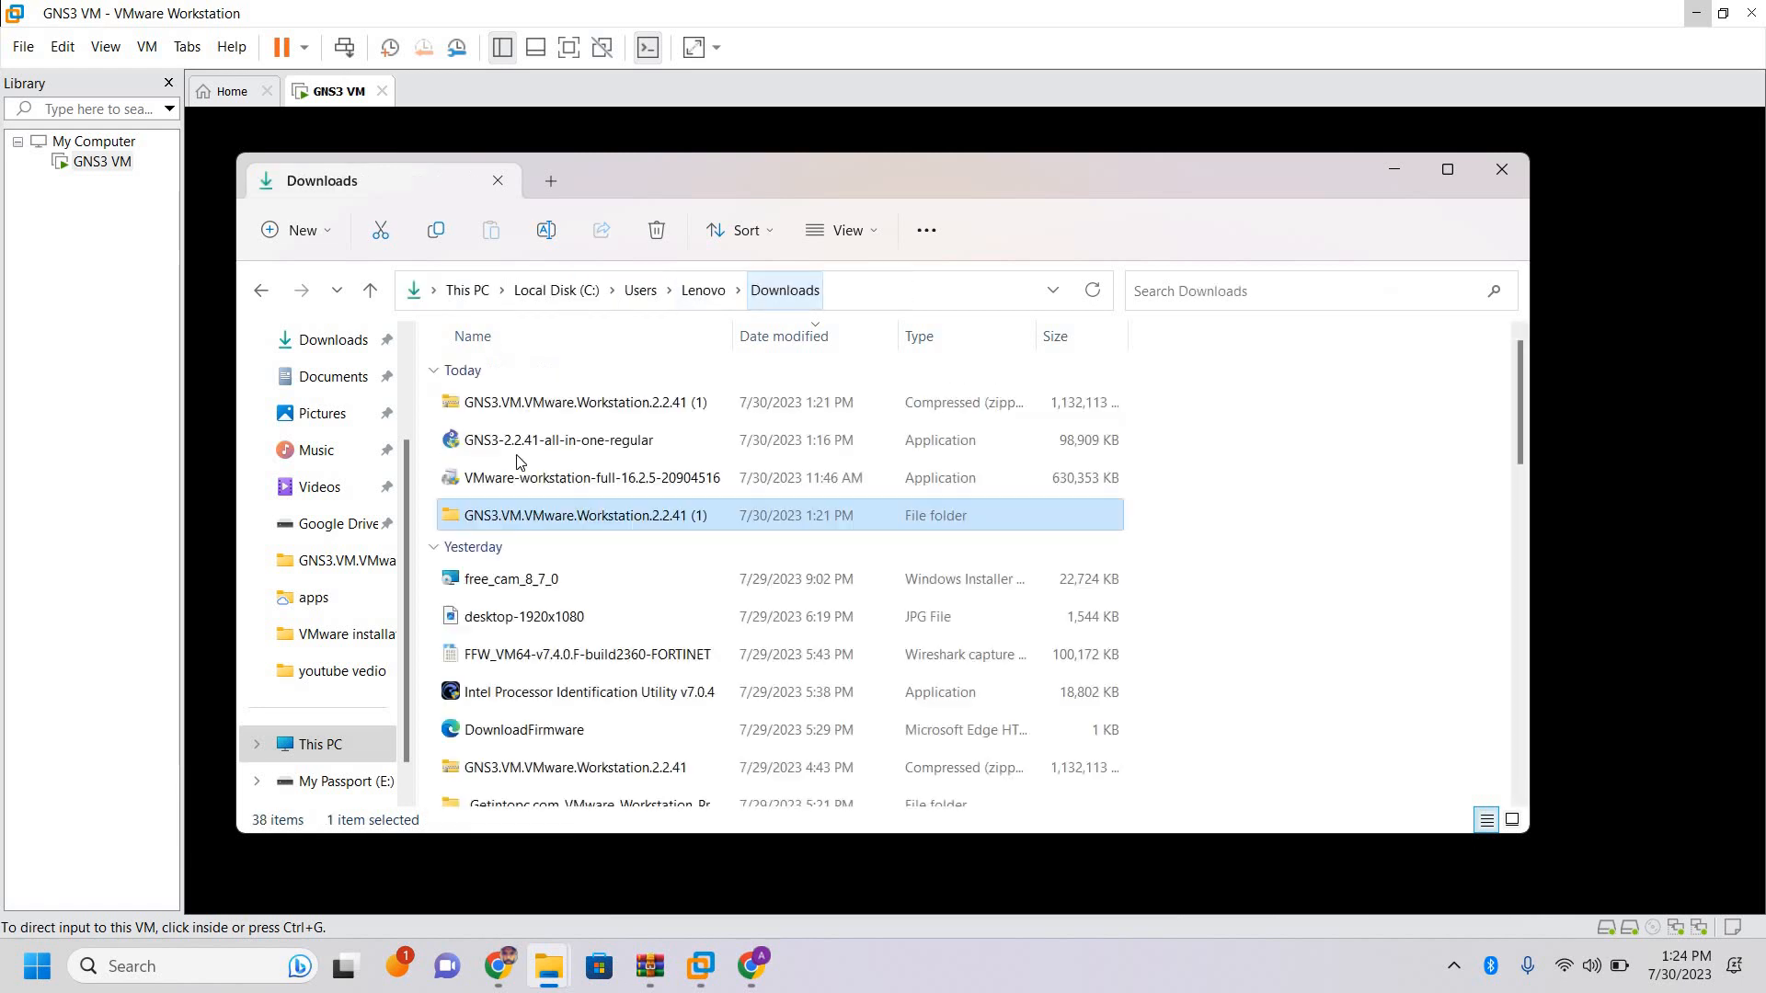
{"action": "double_click", "coordinate": [530, 442]}
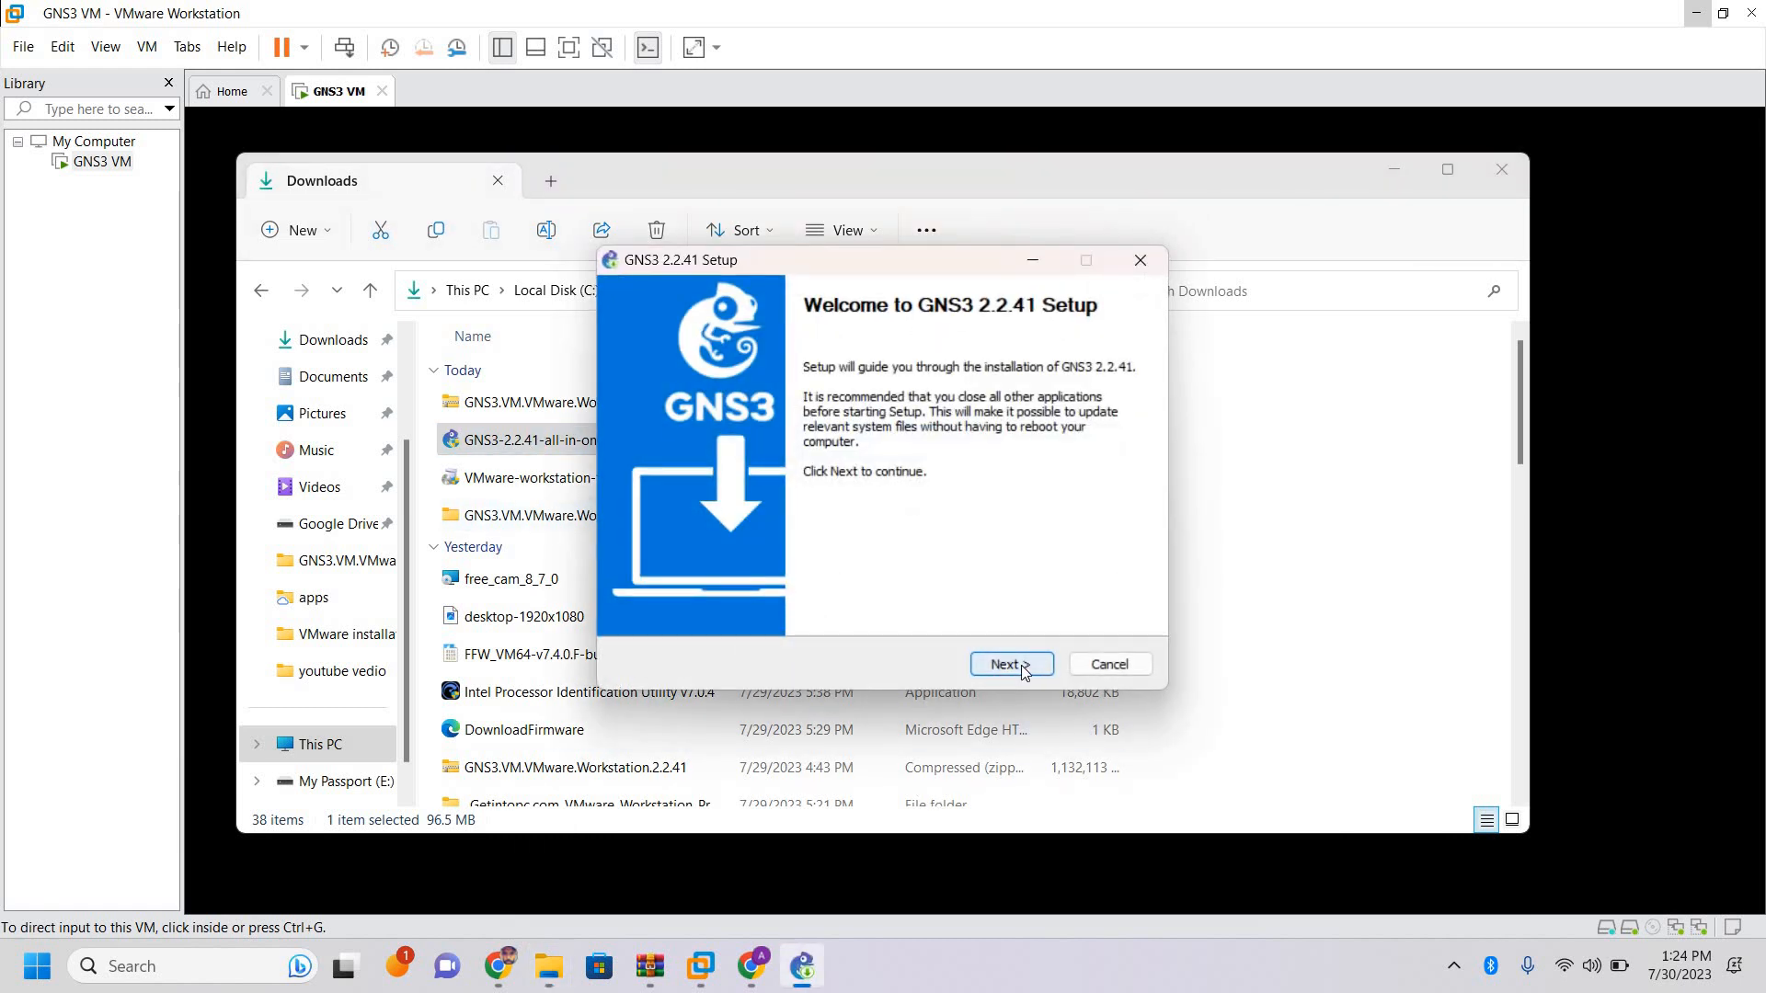
Start installing GNS3 2.2.41 with the GNS3 Start Menu folder, the preselected components and the destination C:\Program Files\GNS3
{"action": "left_click", "coordinate": [1024, 671]}
{"action": "left_click", "coordinate": [1023, 672]}
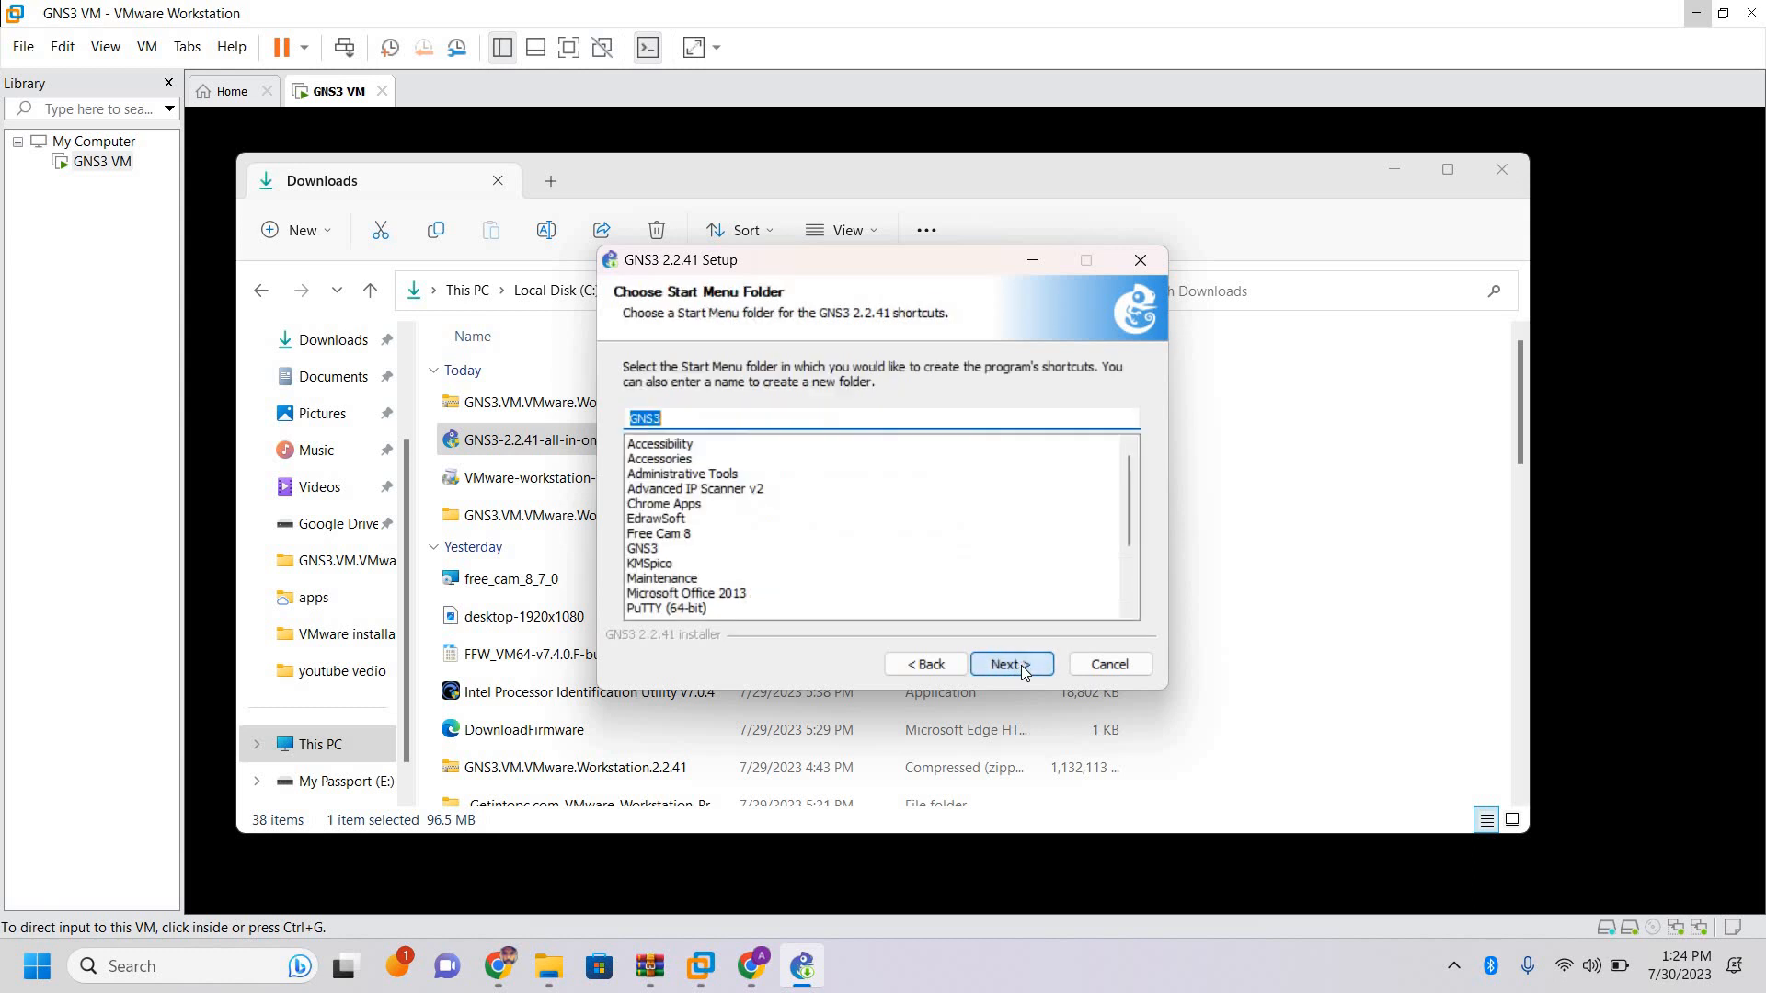
{"action": "left_click", "coordinate": [1024, 670]}
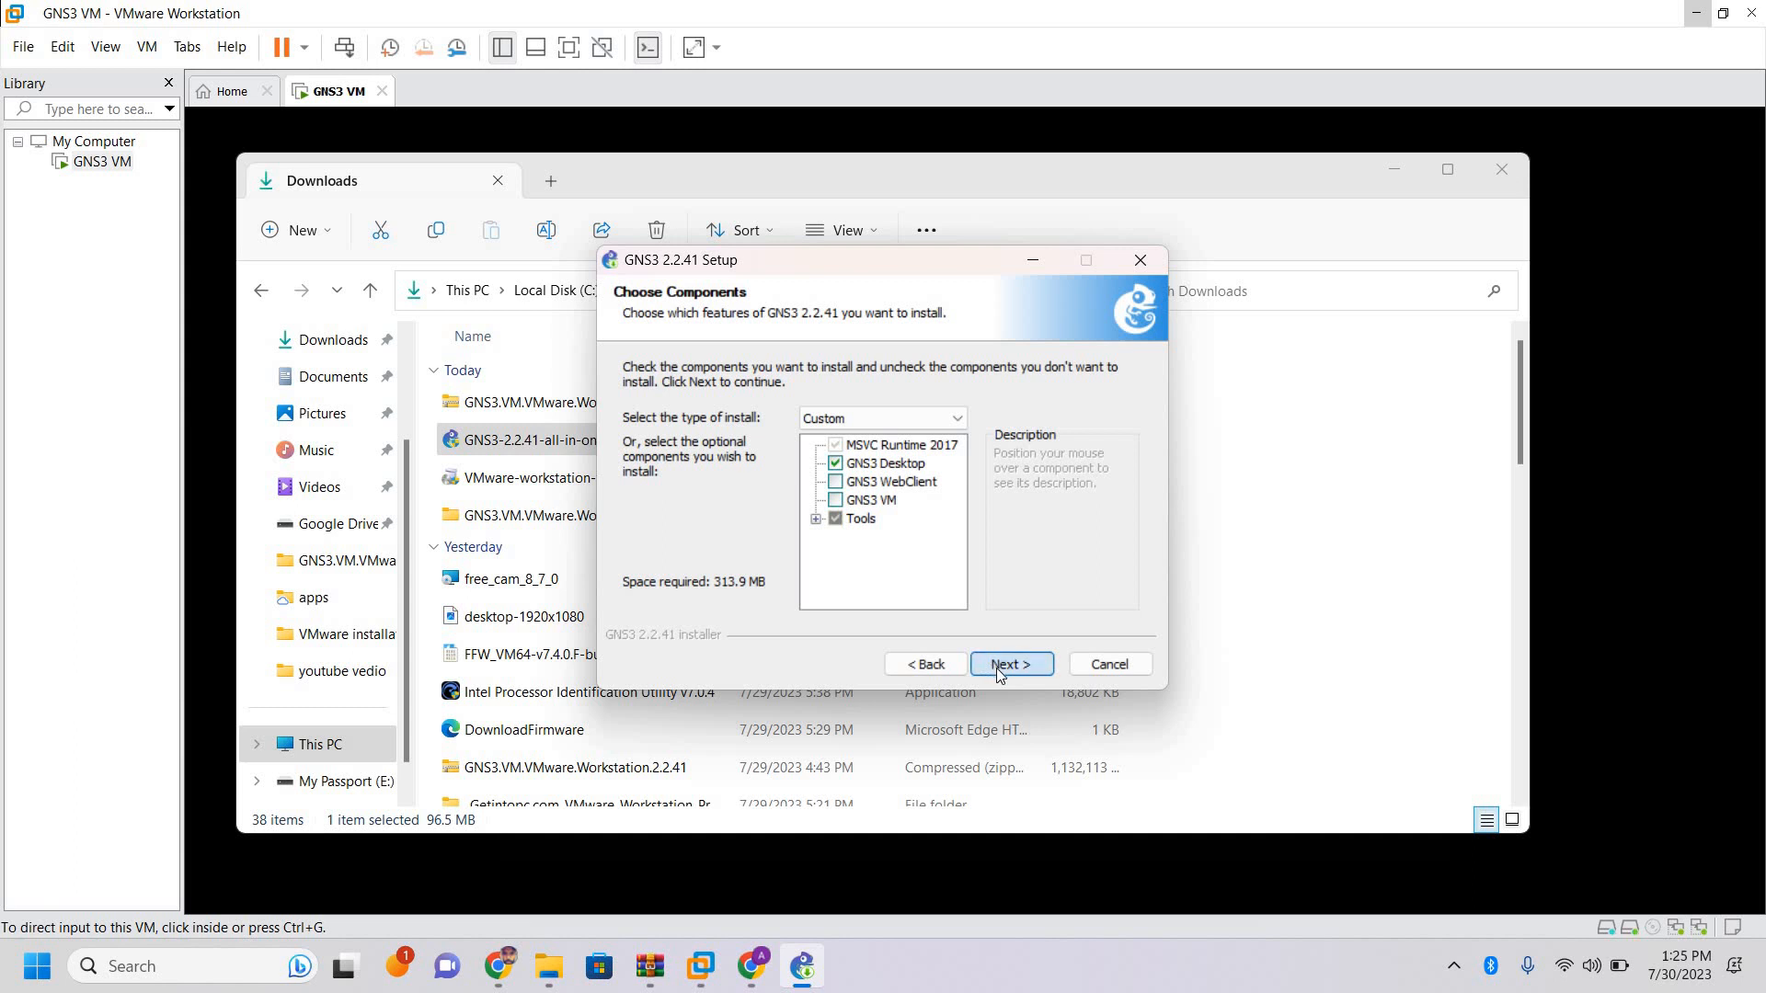
{"action": "left_click", "coordinate": [996, 668]}
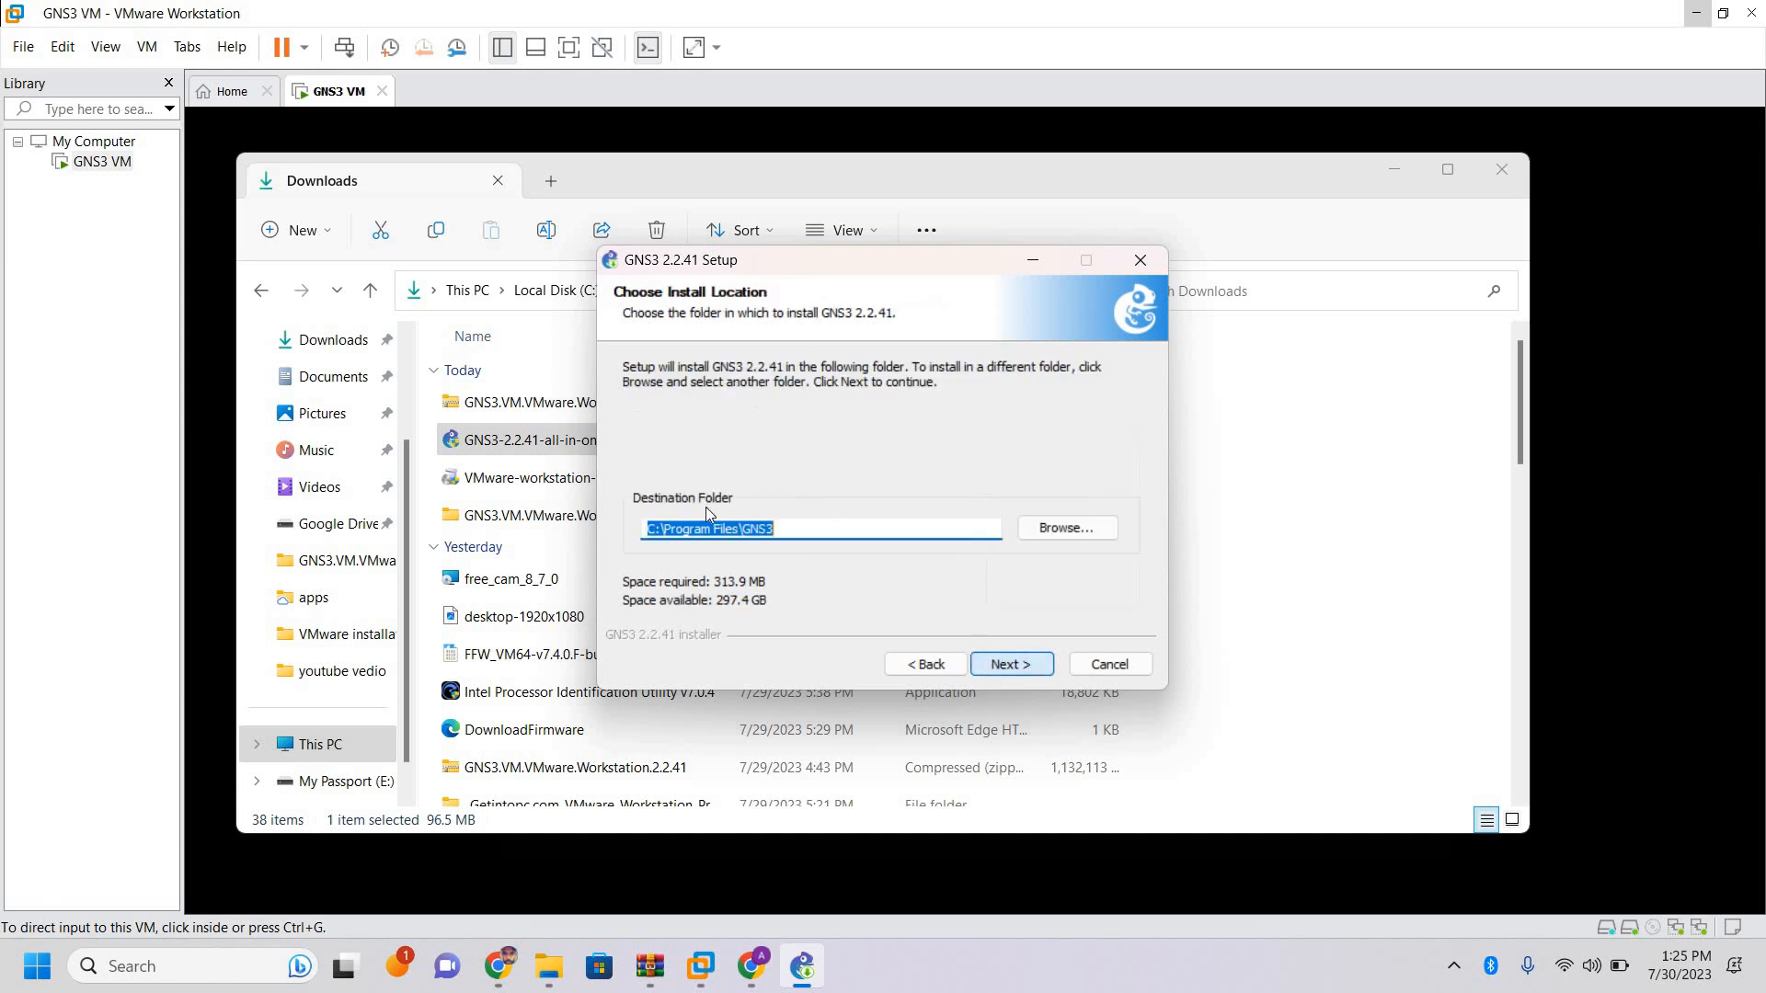
{"action": "left_click", "coordinate": [1012, 661]}
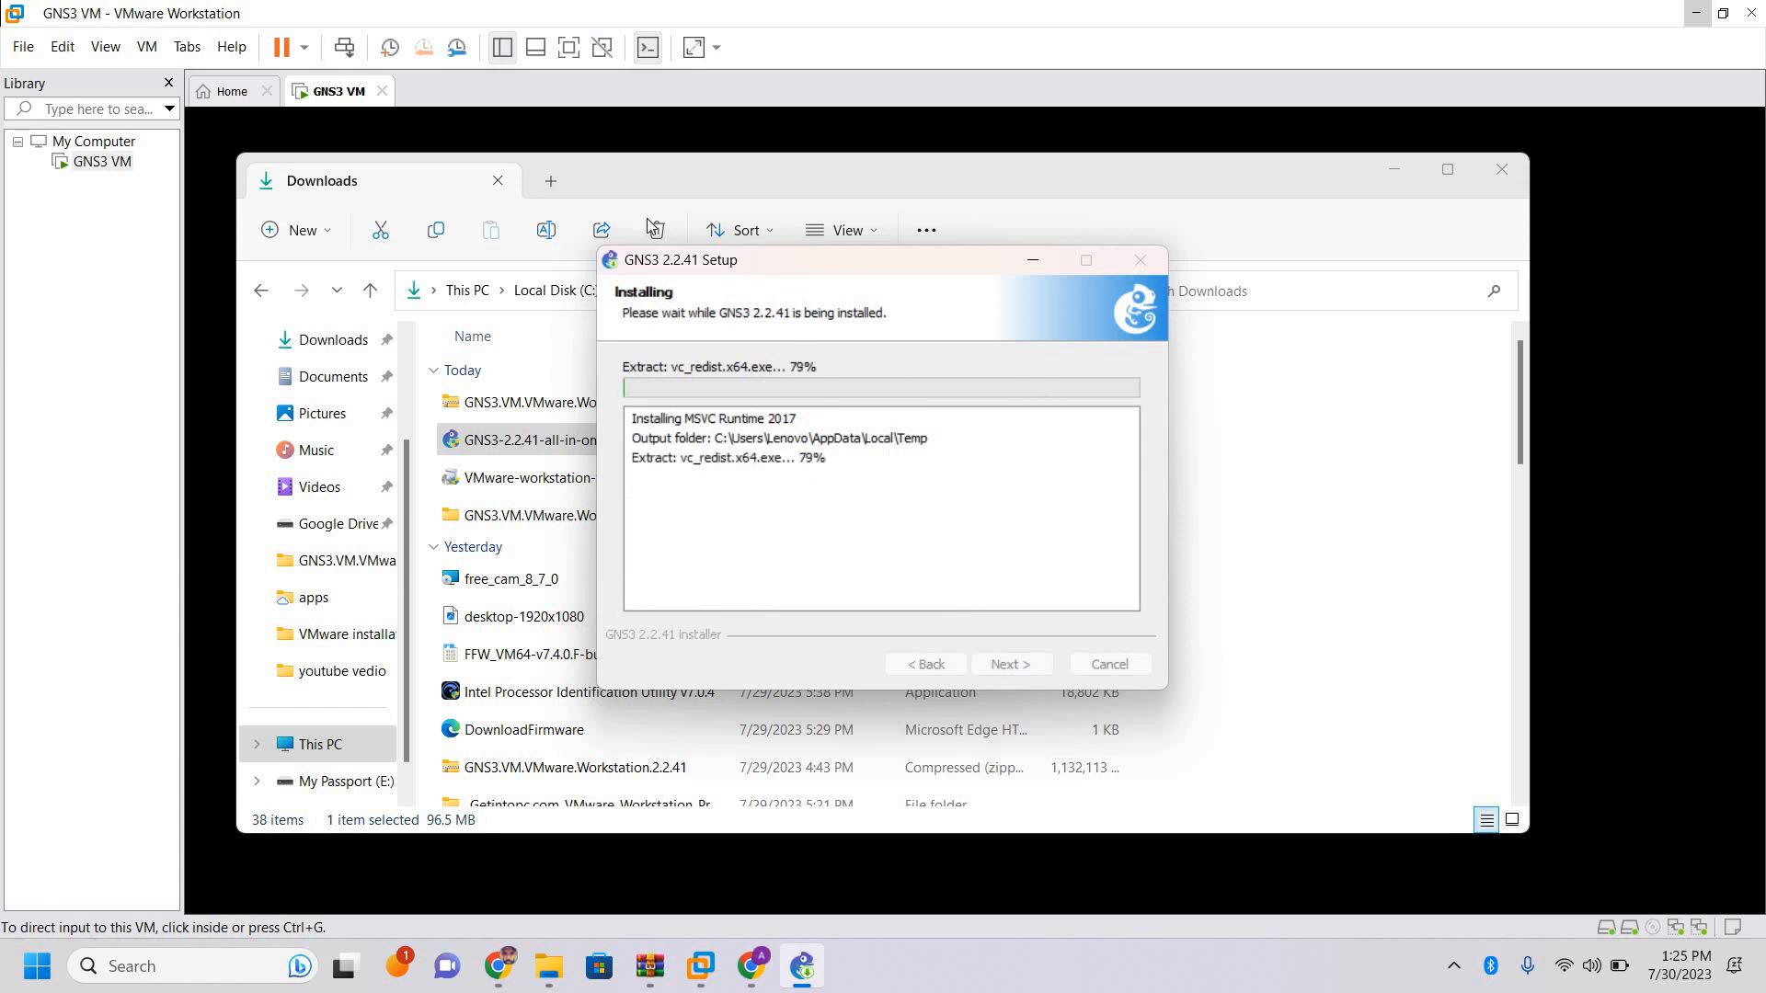
Return to the running installation, review the Npcap 1.72 license agreement and quit the Npcap setup
{"action": "left_click", "coordinate": [364, 883]}
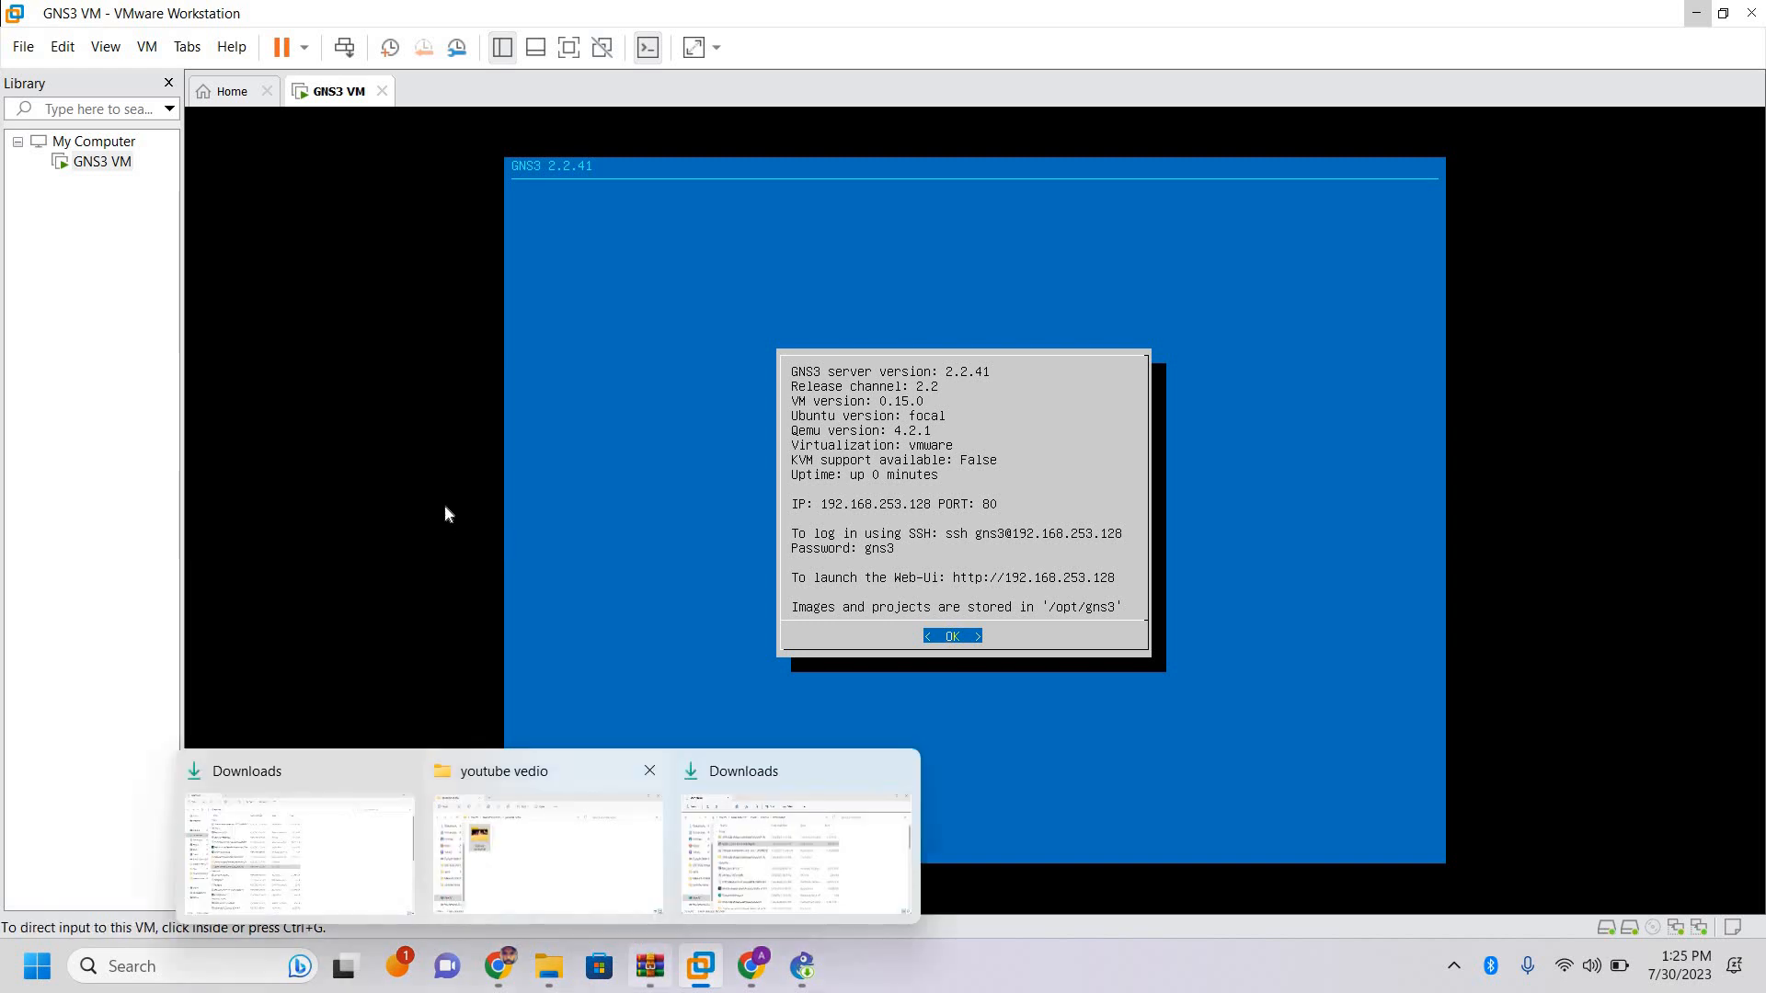
{"action": "left_click", "coordinate": [804, 968]}
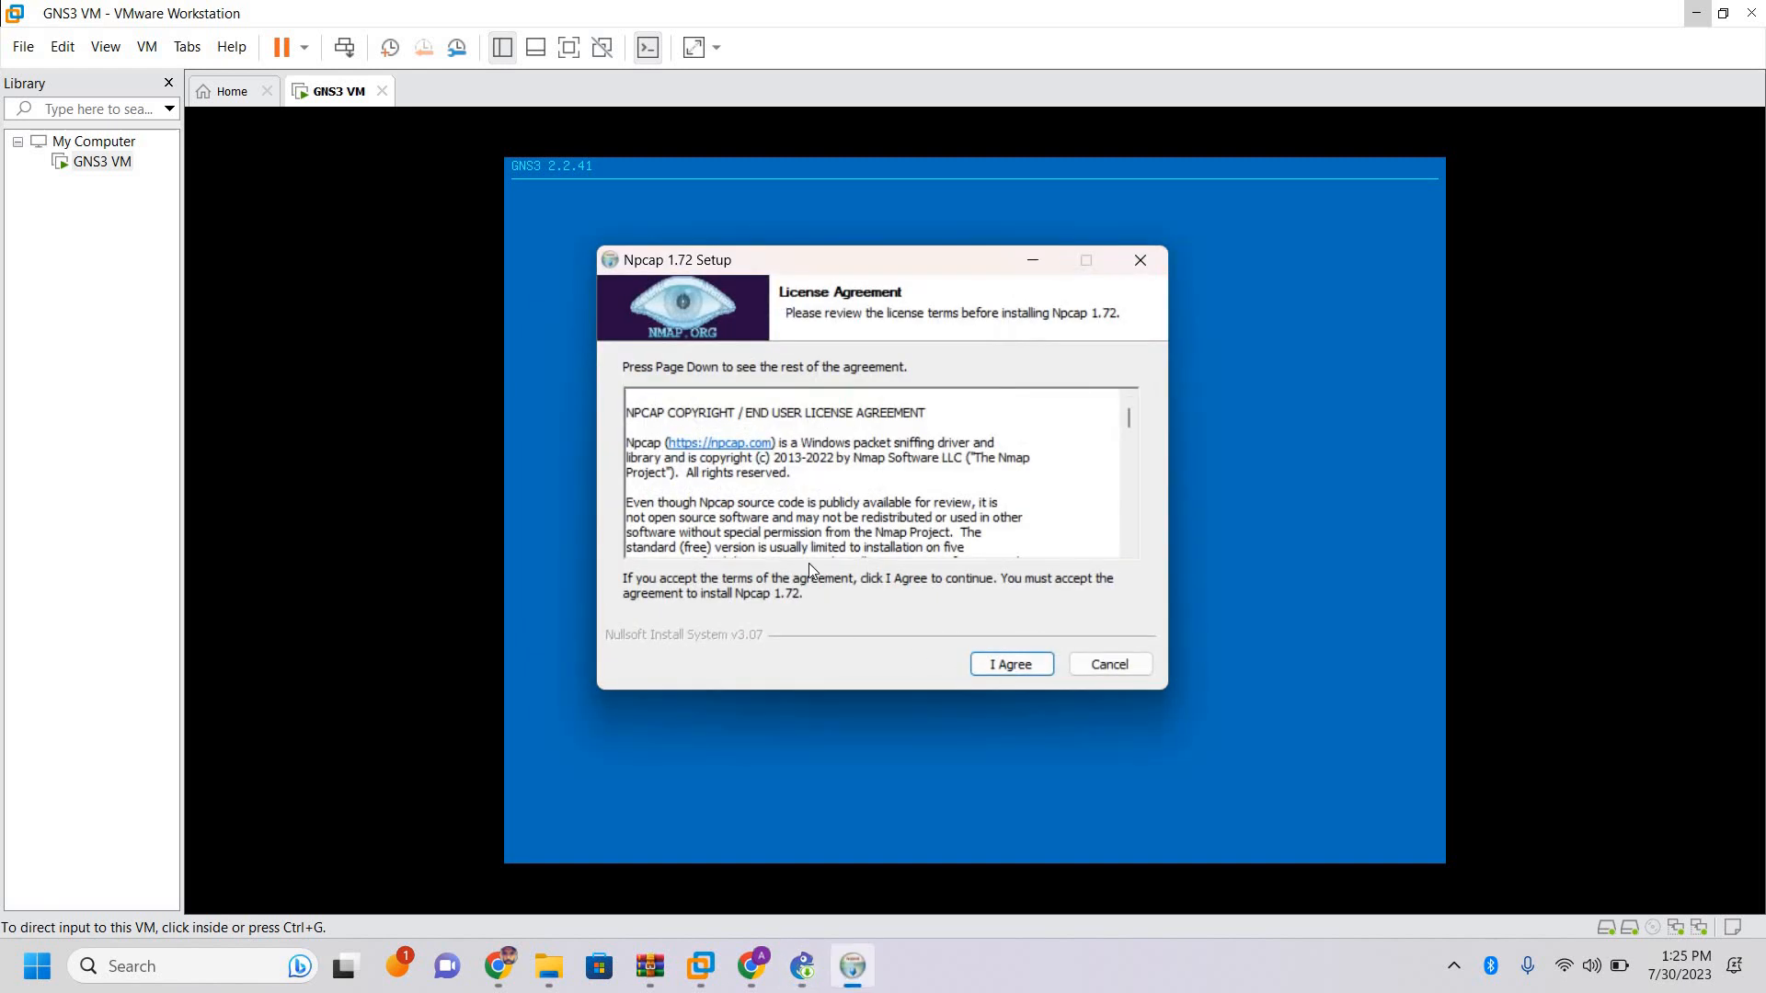
{"action": "scroll", "coordinate": [836, 560], "scroll_direction": "down", "scroll_amount": 10}
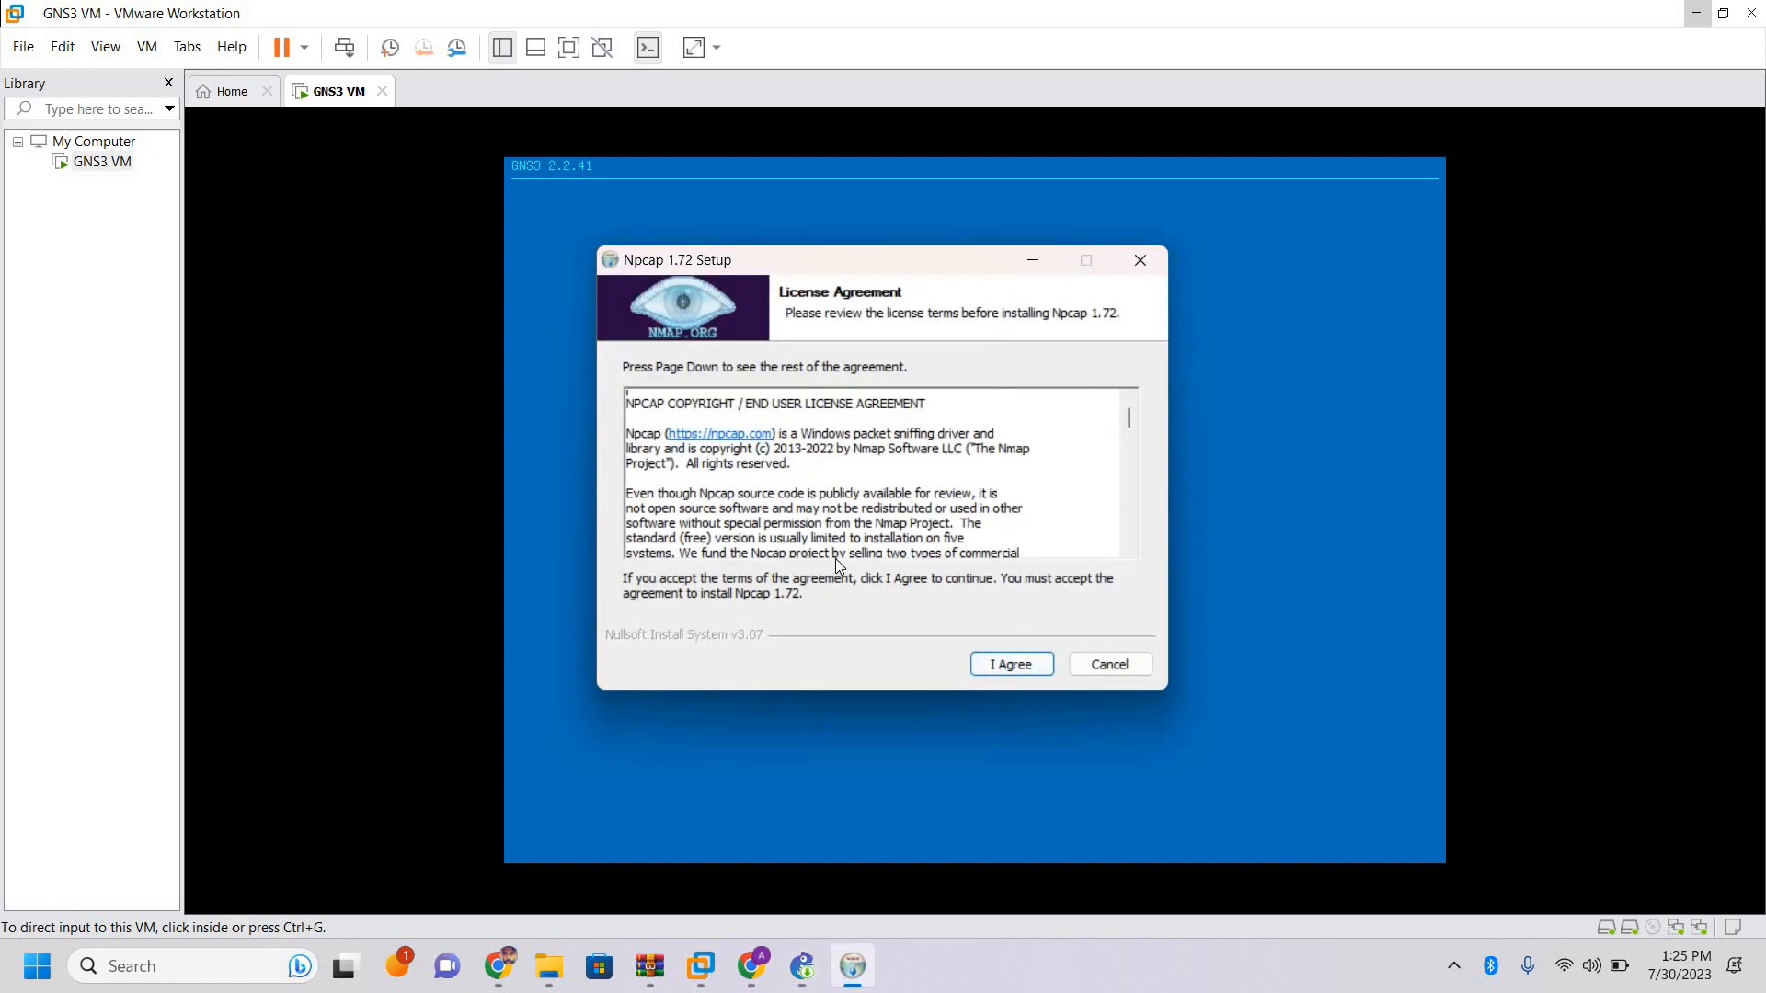
{"action": "scroll", "coordinate": [836, 557], "scroll_direction": "down", "scroll_amount": 10}
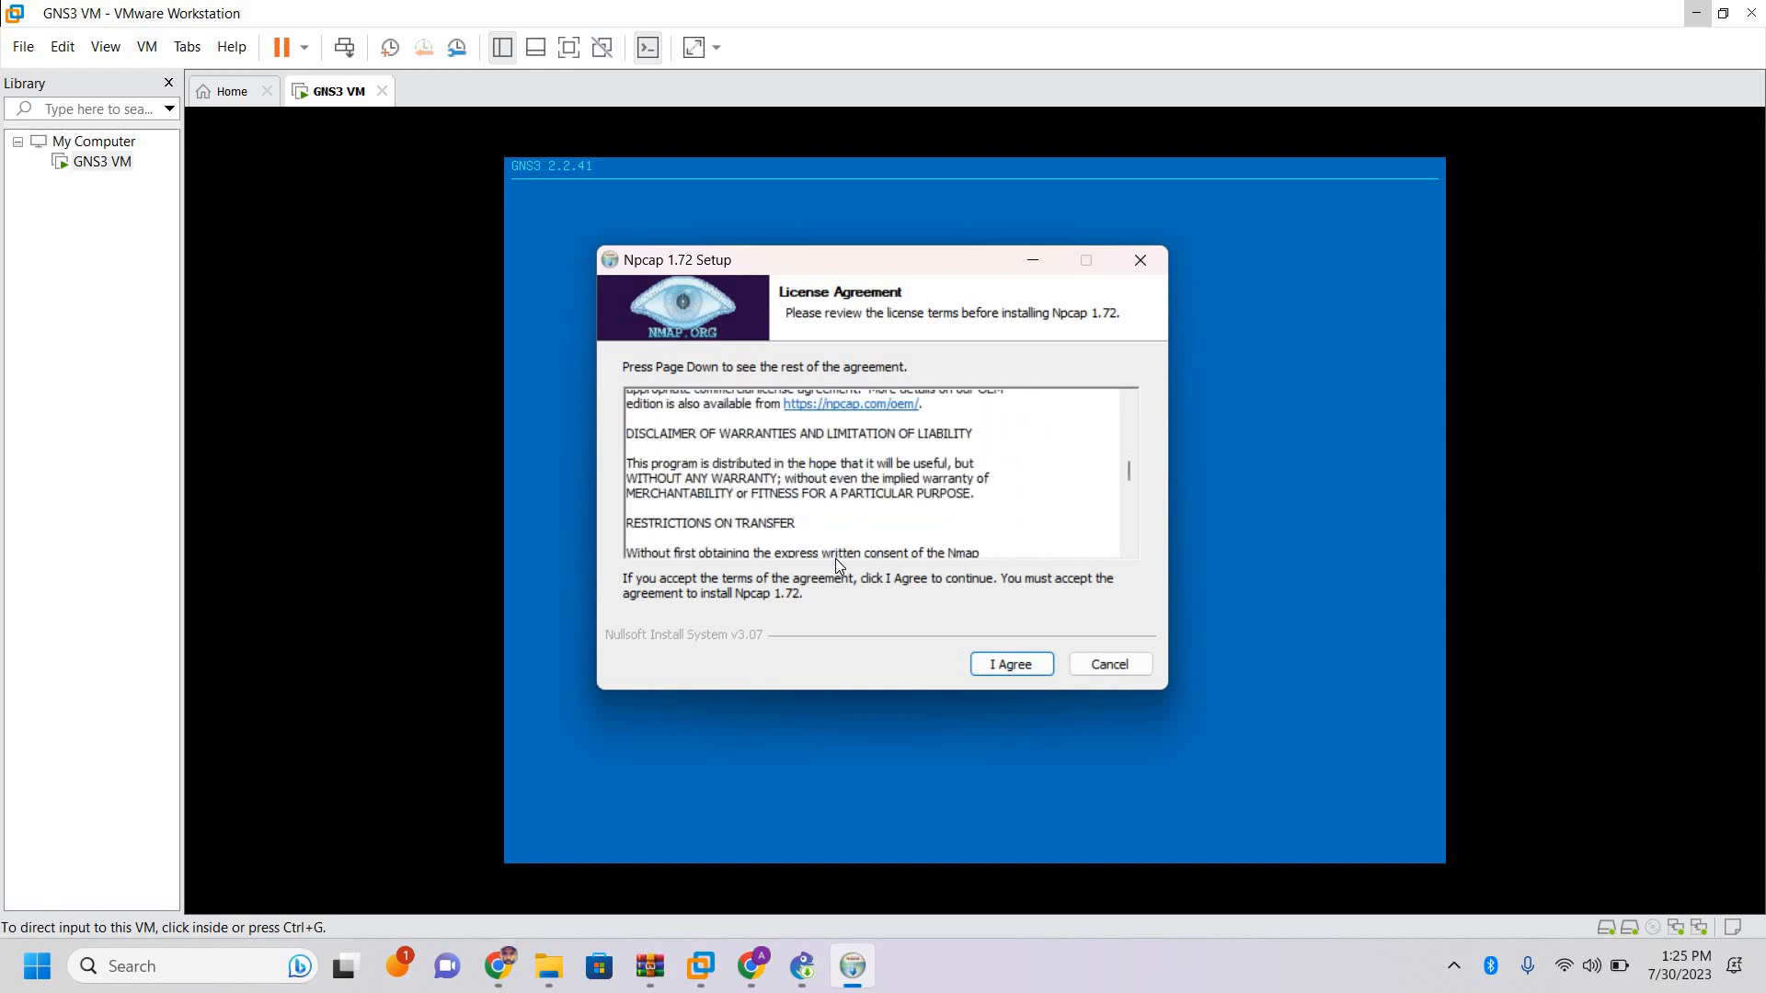
{"action": "scroll", "coordinate": [847, 577], "scroll_direction": "down", "scroll_amount": 3}
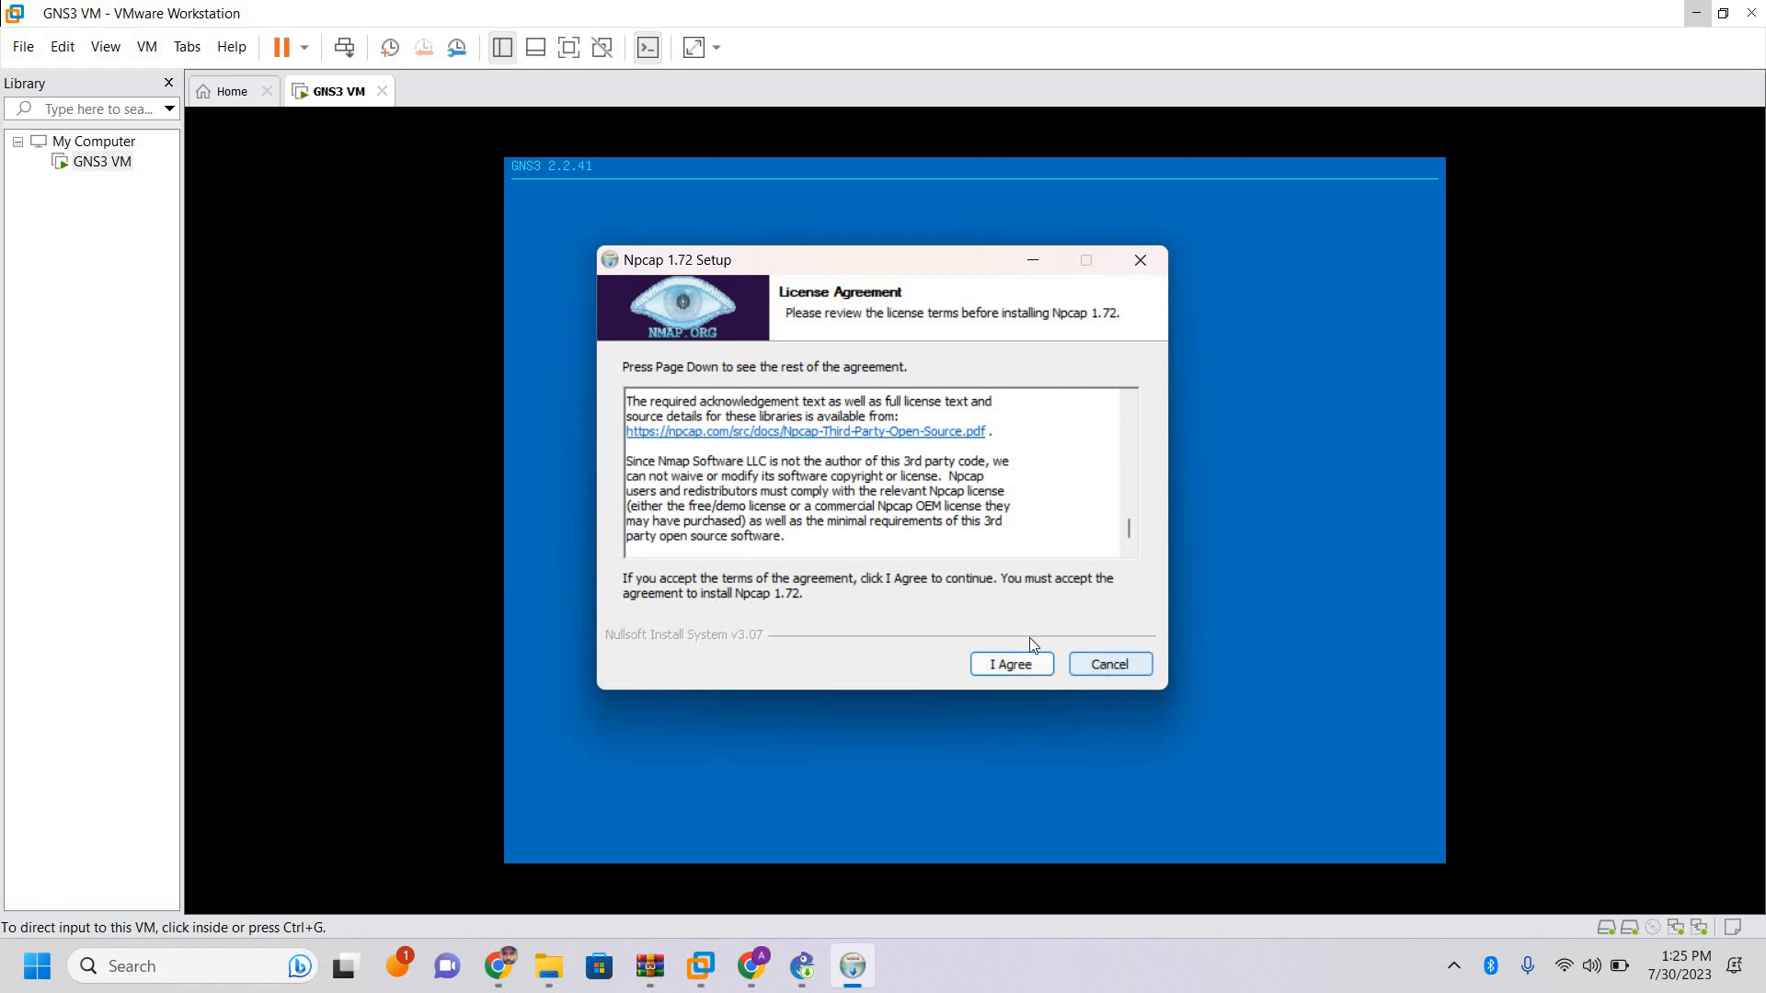
{"action": "left_click", "coordinate": [1111, 667]}
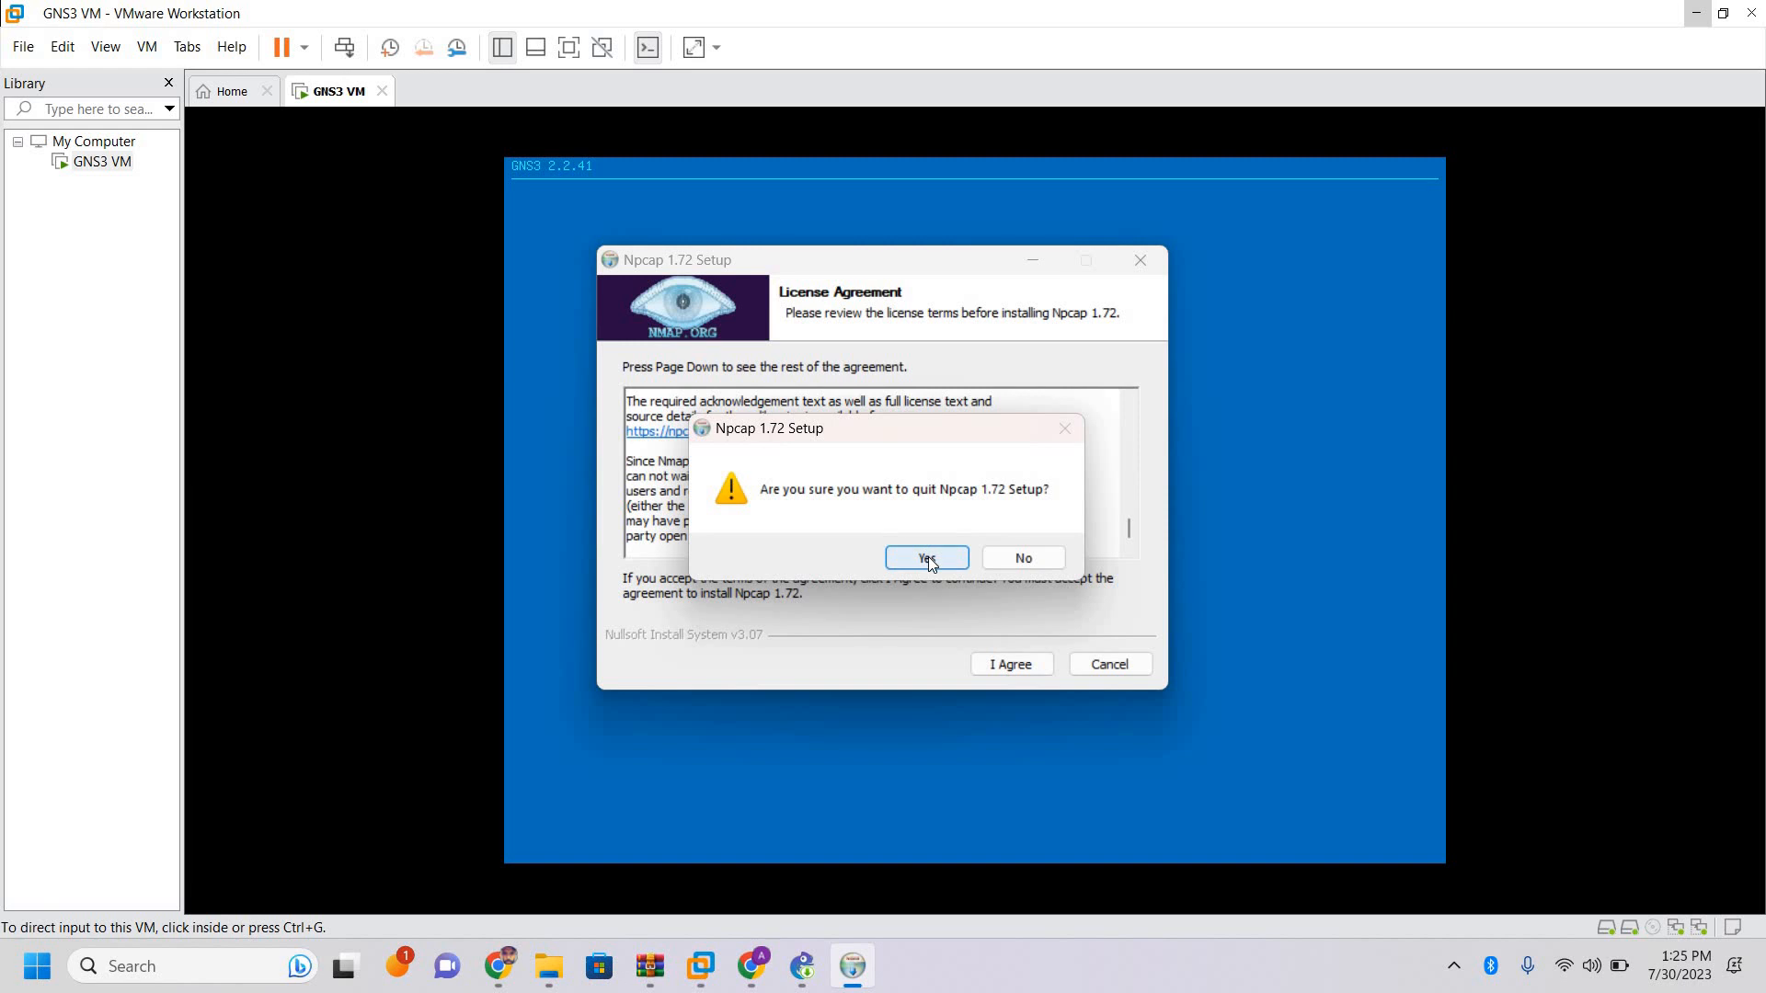
{"action": "left_click", "coordinate": [927, 559]}
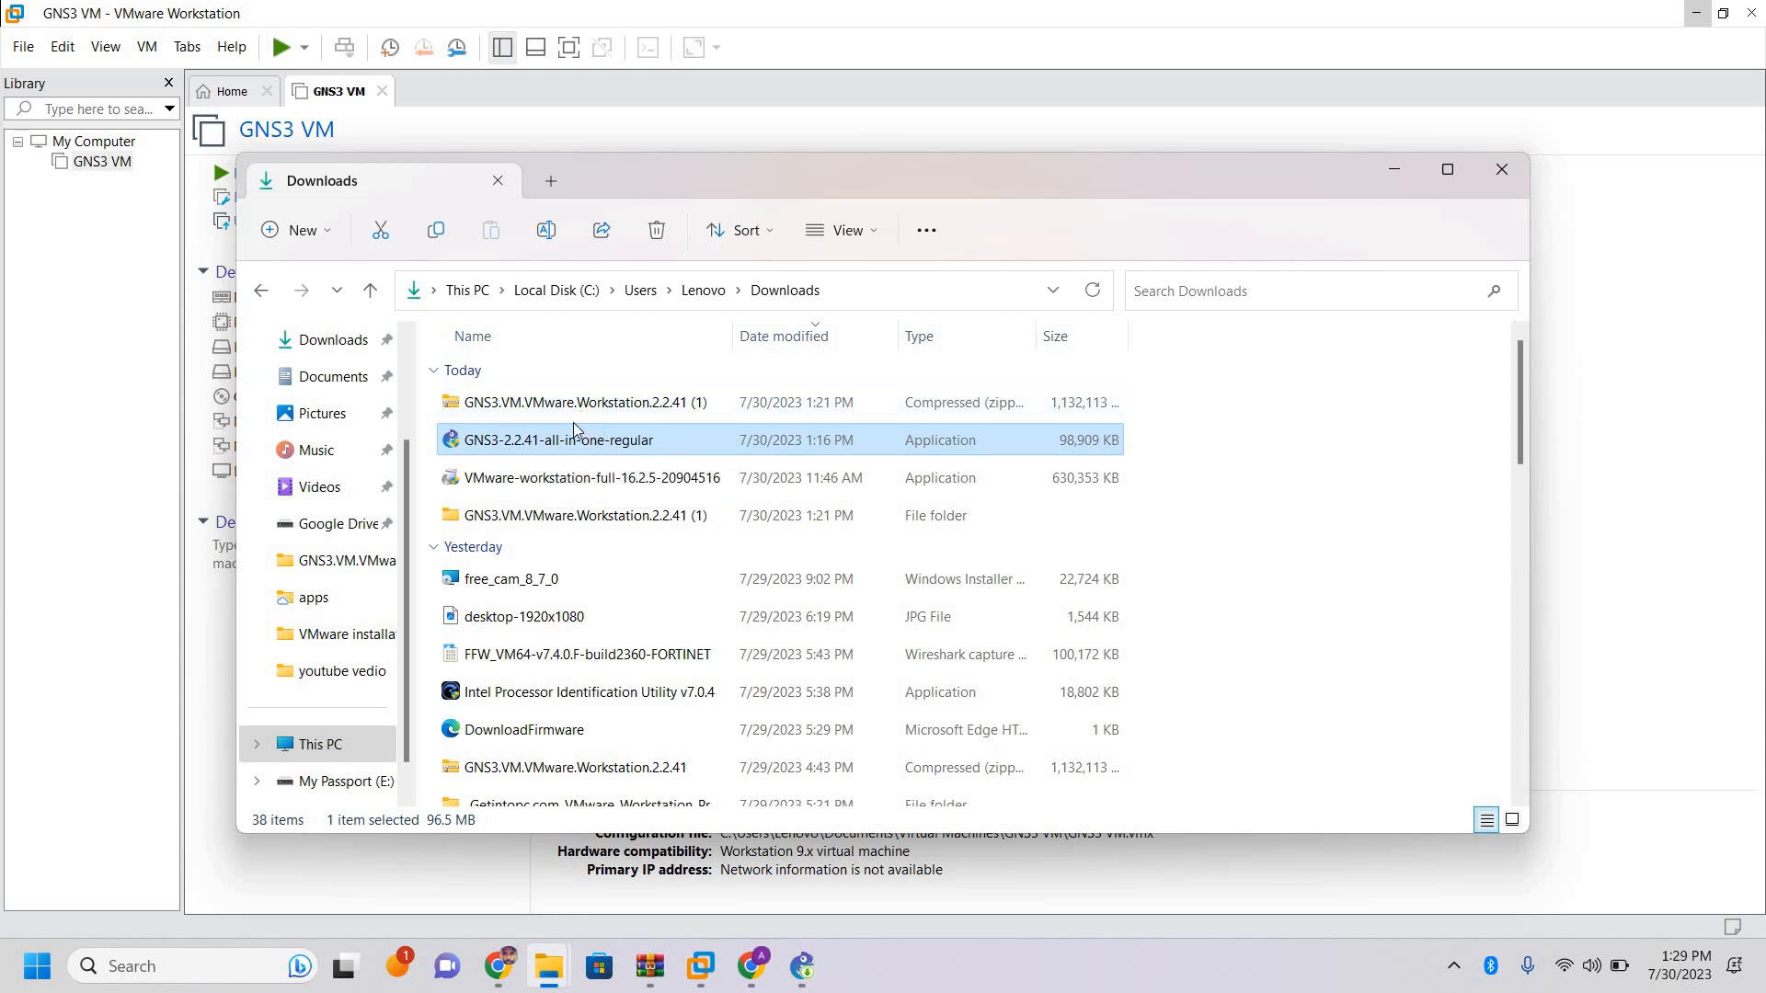
Bring the GNS3 2.2.41 Setup window back and close the Solar-PuTTY prompt without entering an email address
{"action": "mouse_move", "coordinate": [805, 973]}
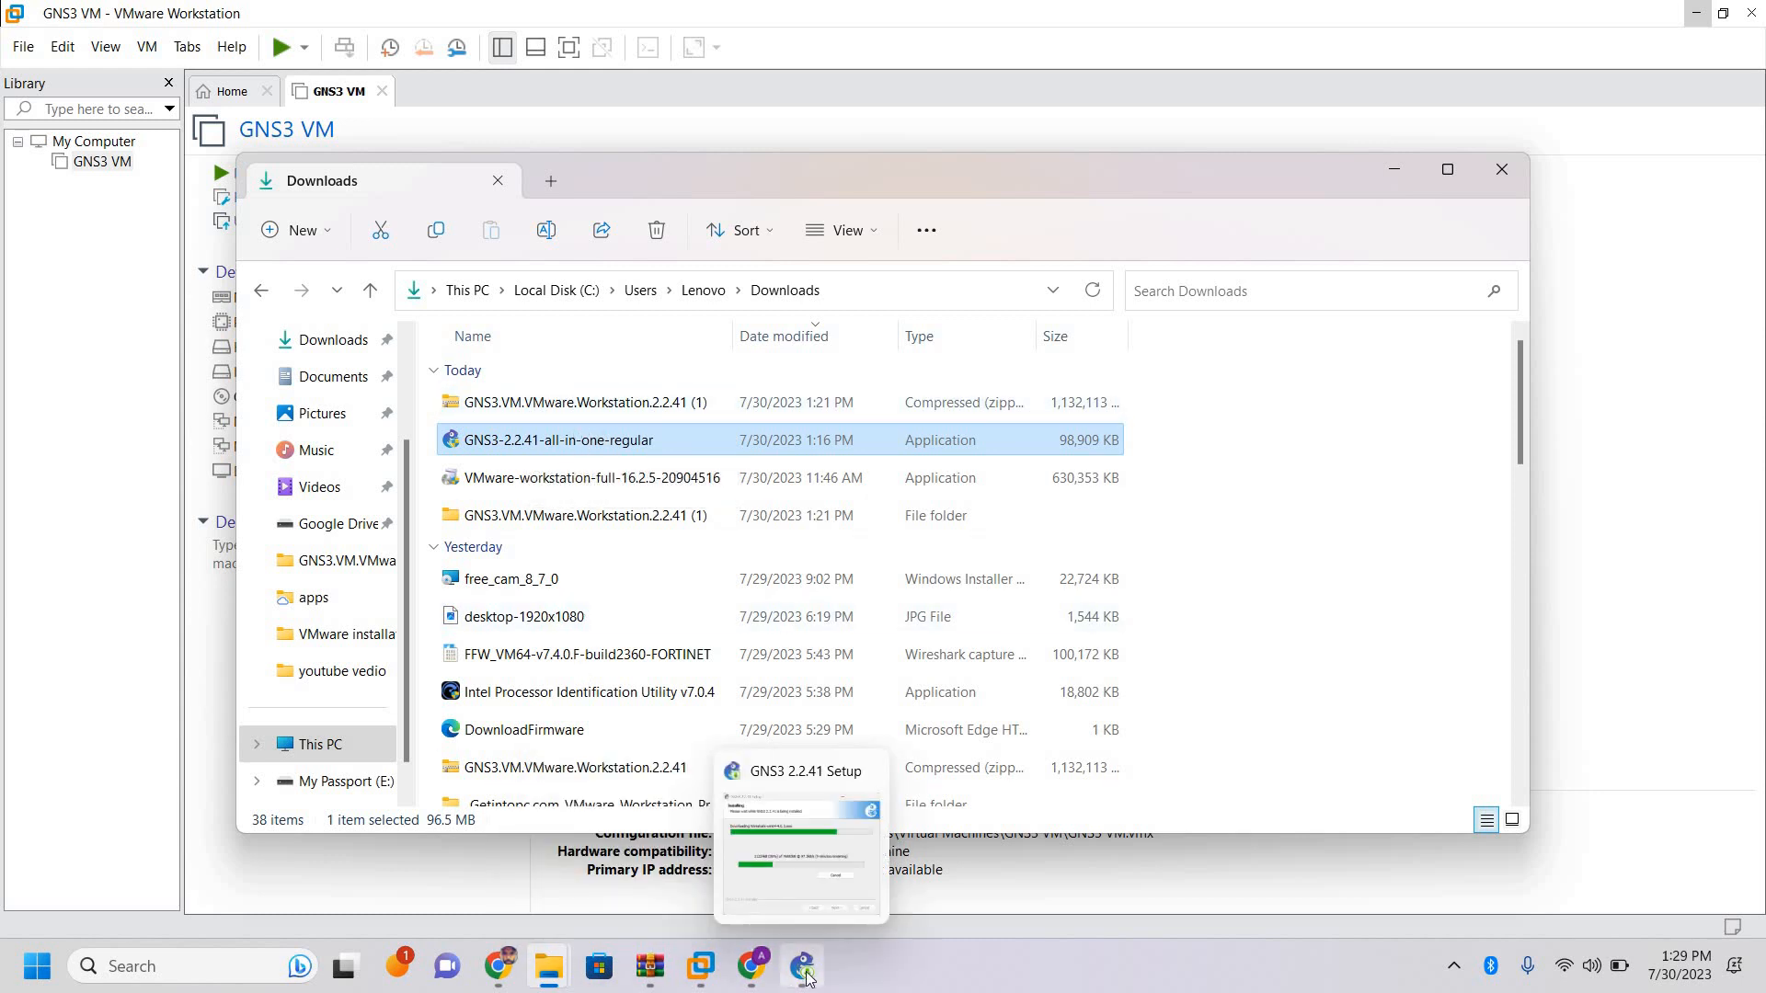
{"action": "left_click", "coordinate": [802, 851]}
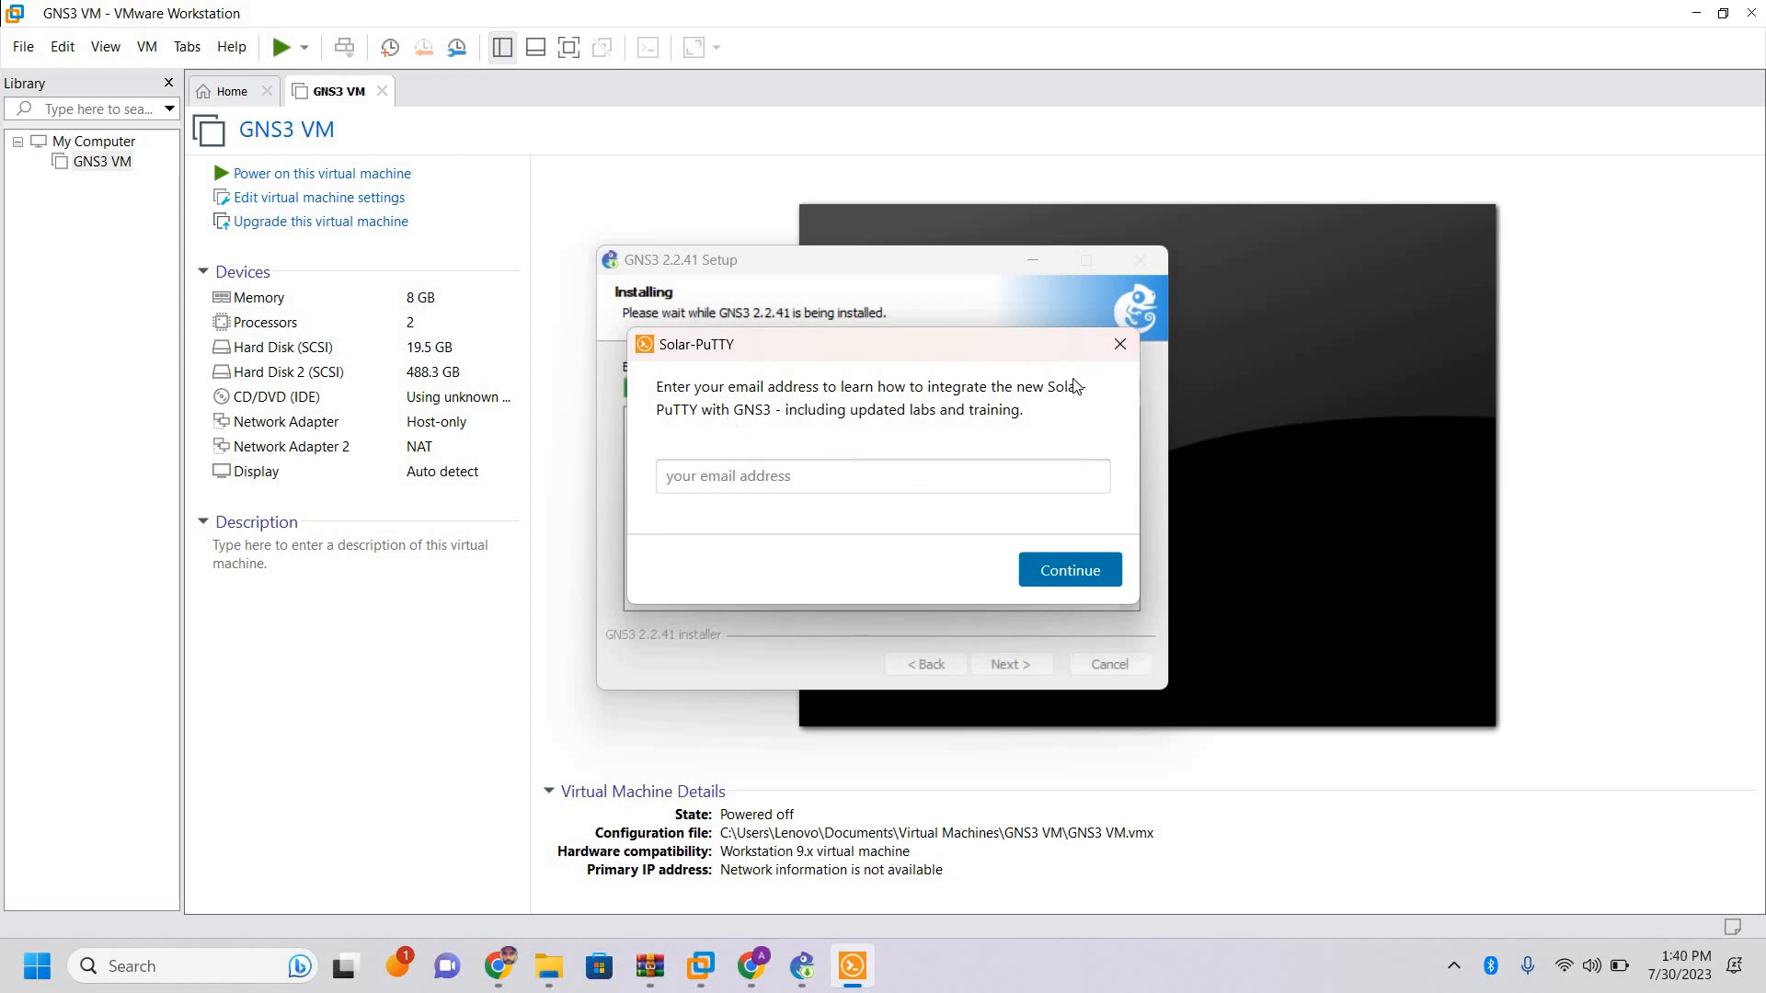
{"action": "left_click", "coordinate": [1129, 346]}
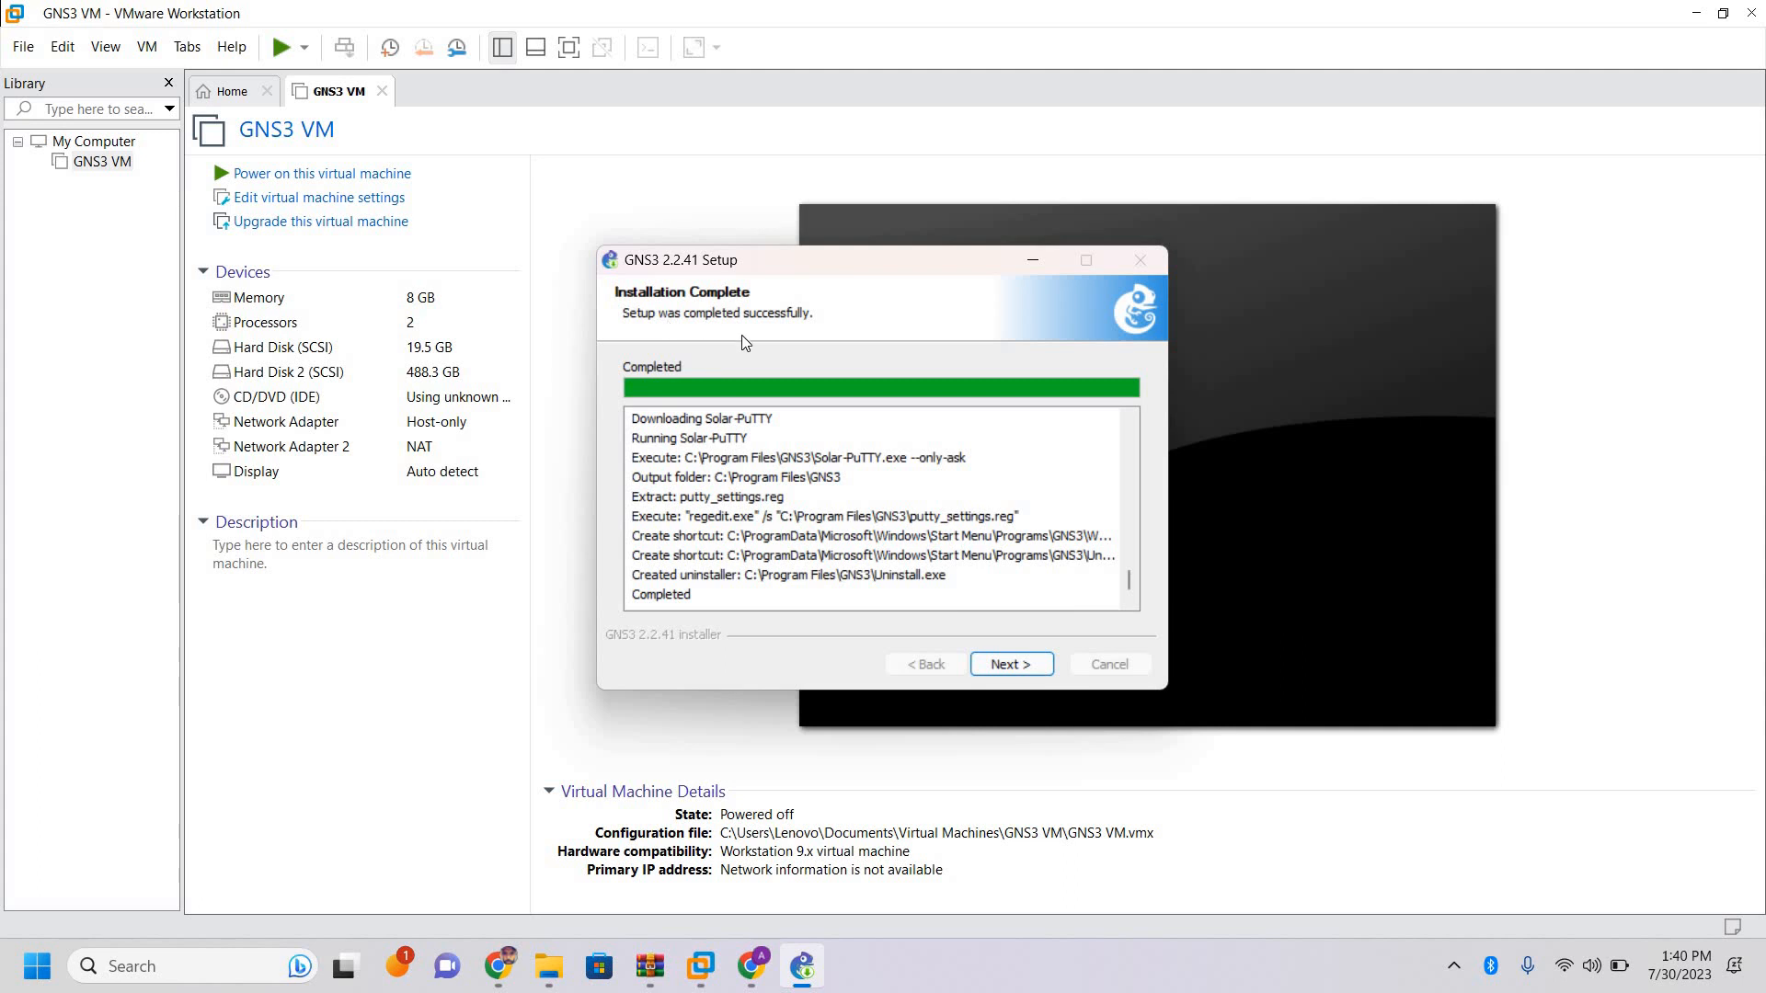
Decline the SolarWinds Hybrid Cloud Observability offer and finish the setup with Start GNS3 enabled
{"action": "left_click", "coordinate": [1012, 666]}
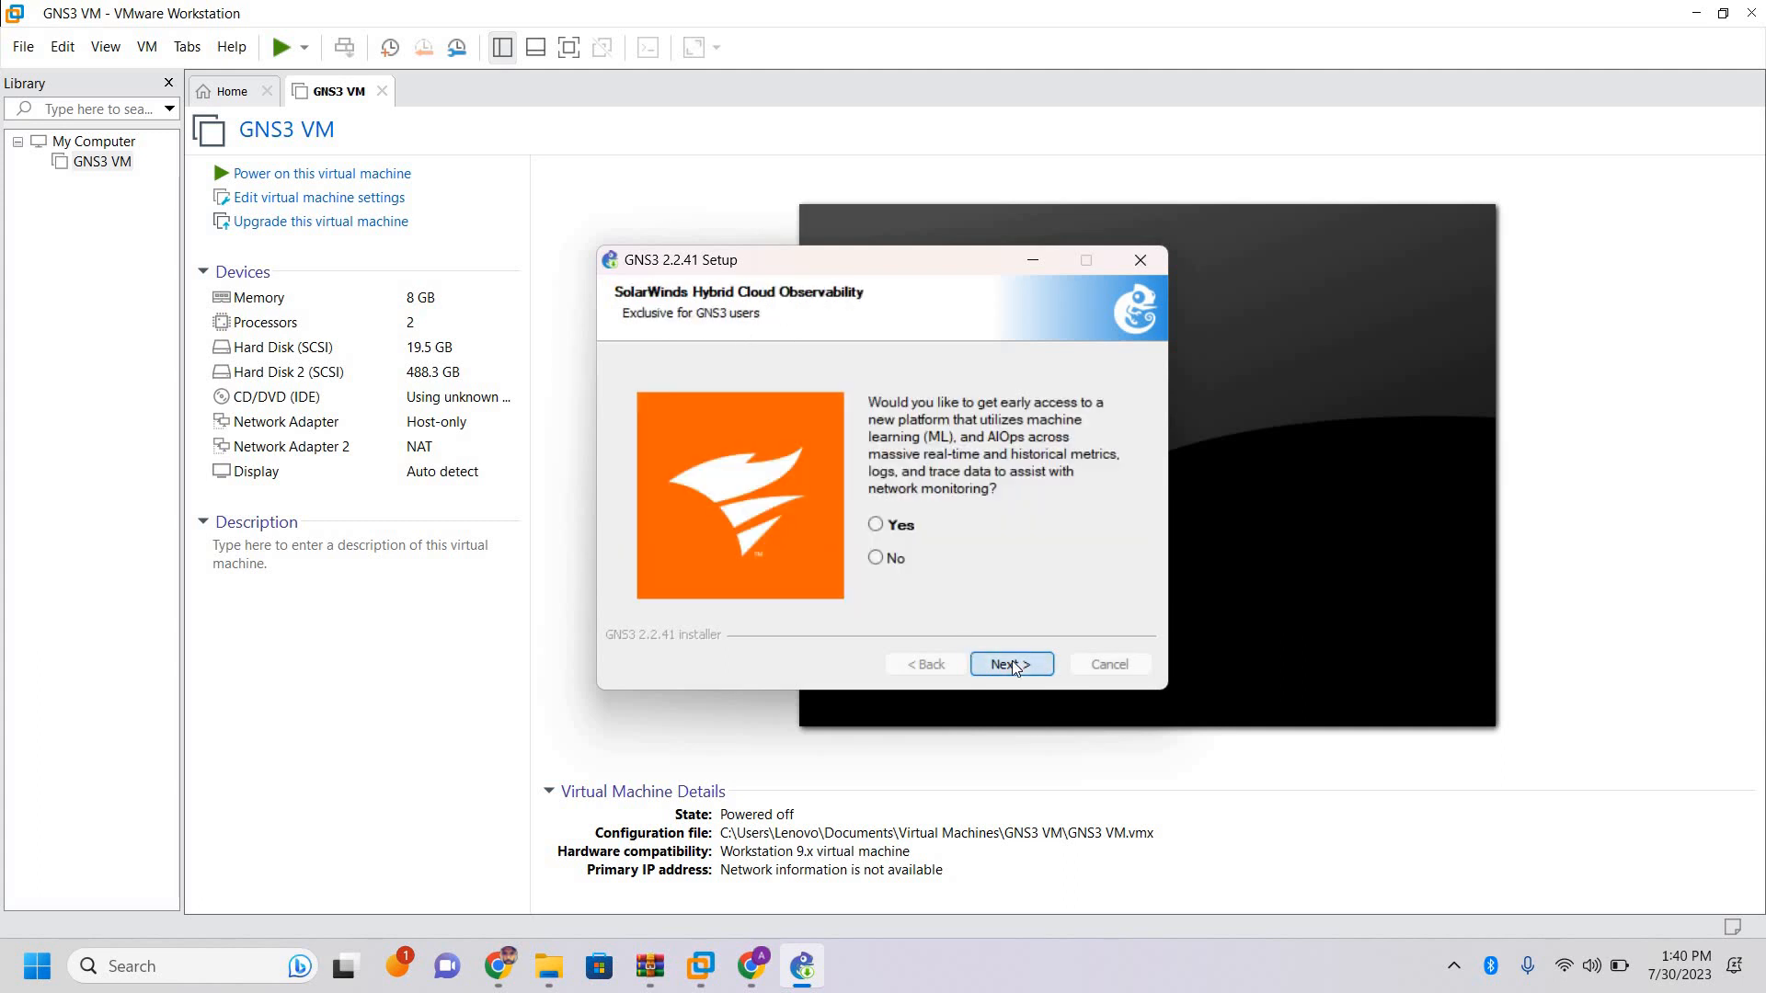
{"action": "left_click", "coordinate": [876, 559]}
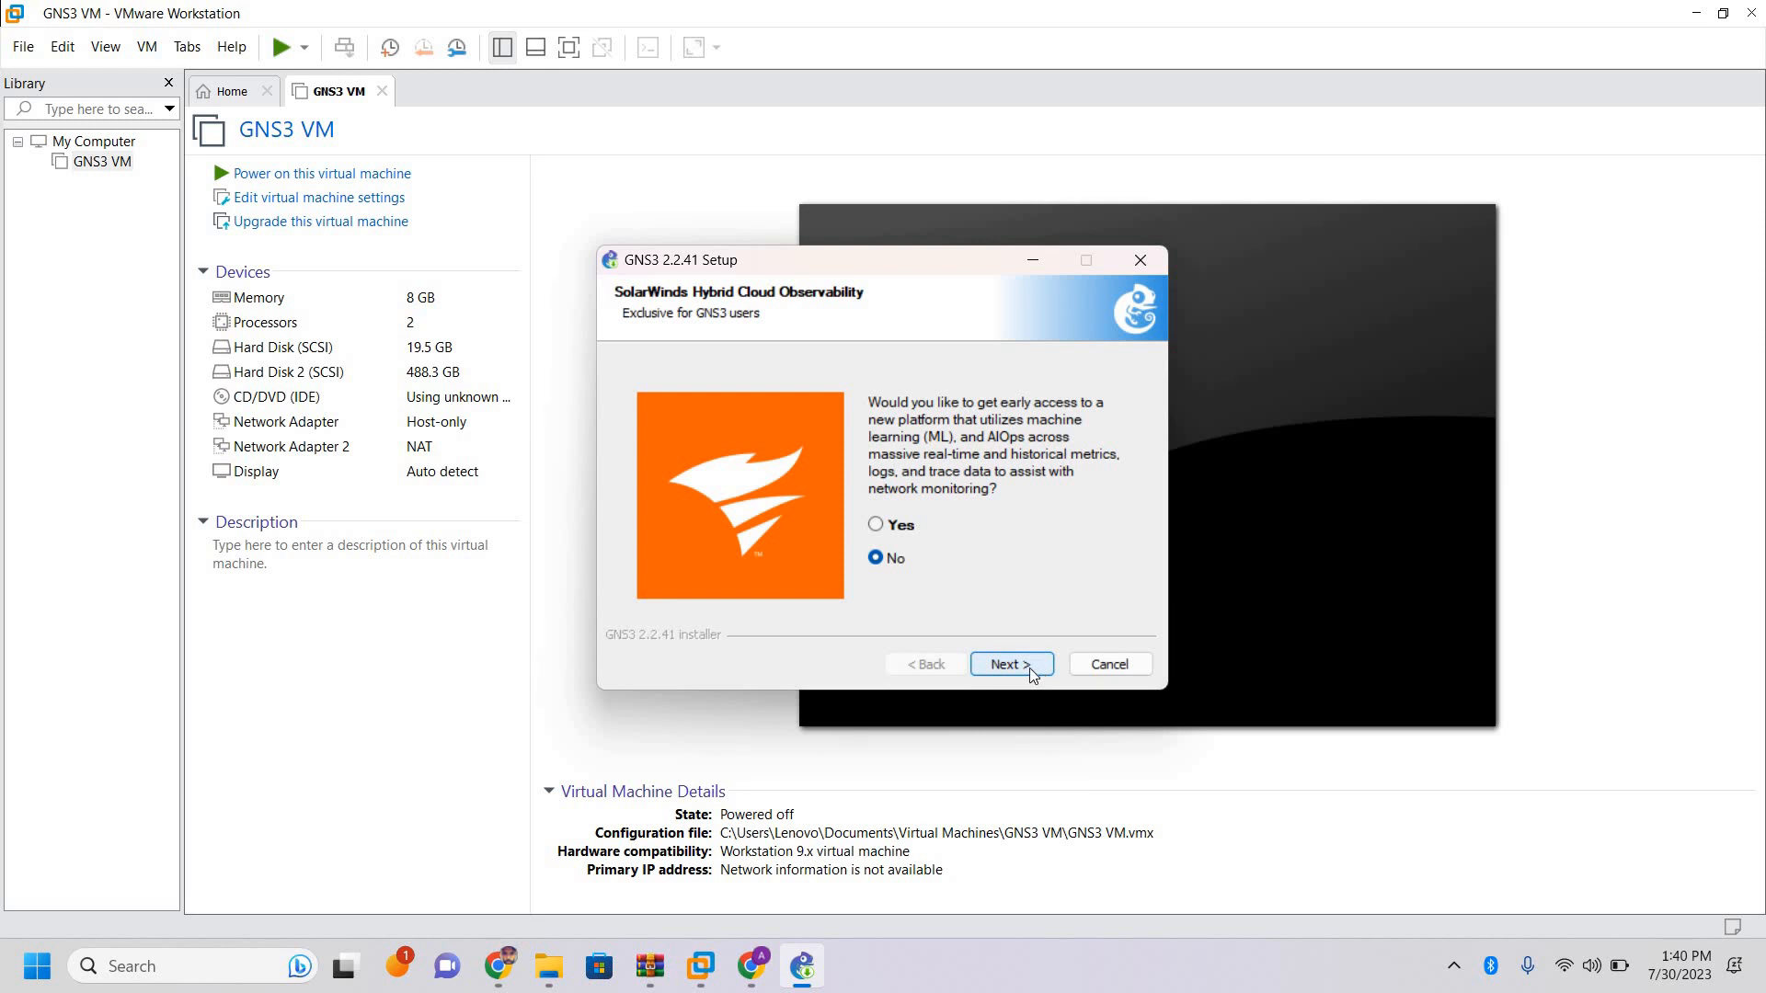
{"action": "left_click", "coordinate": [1029, 668]}
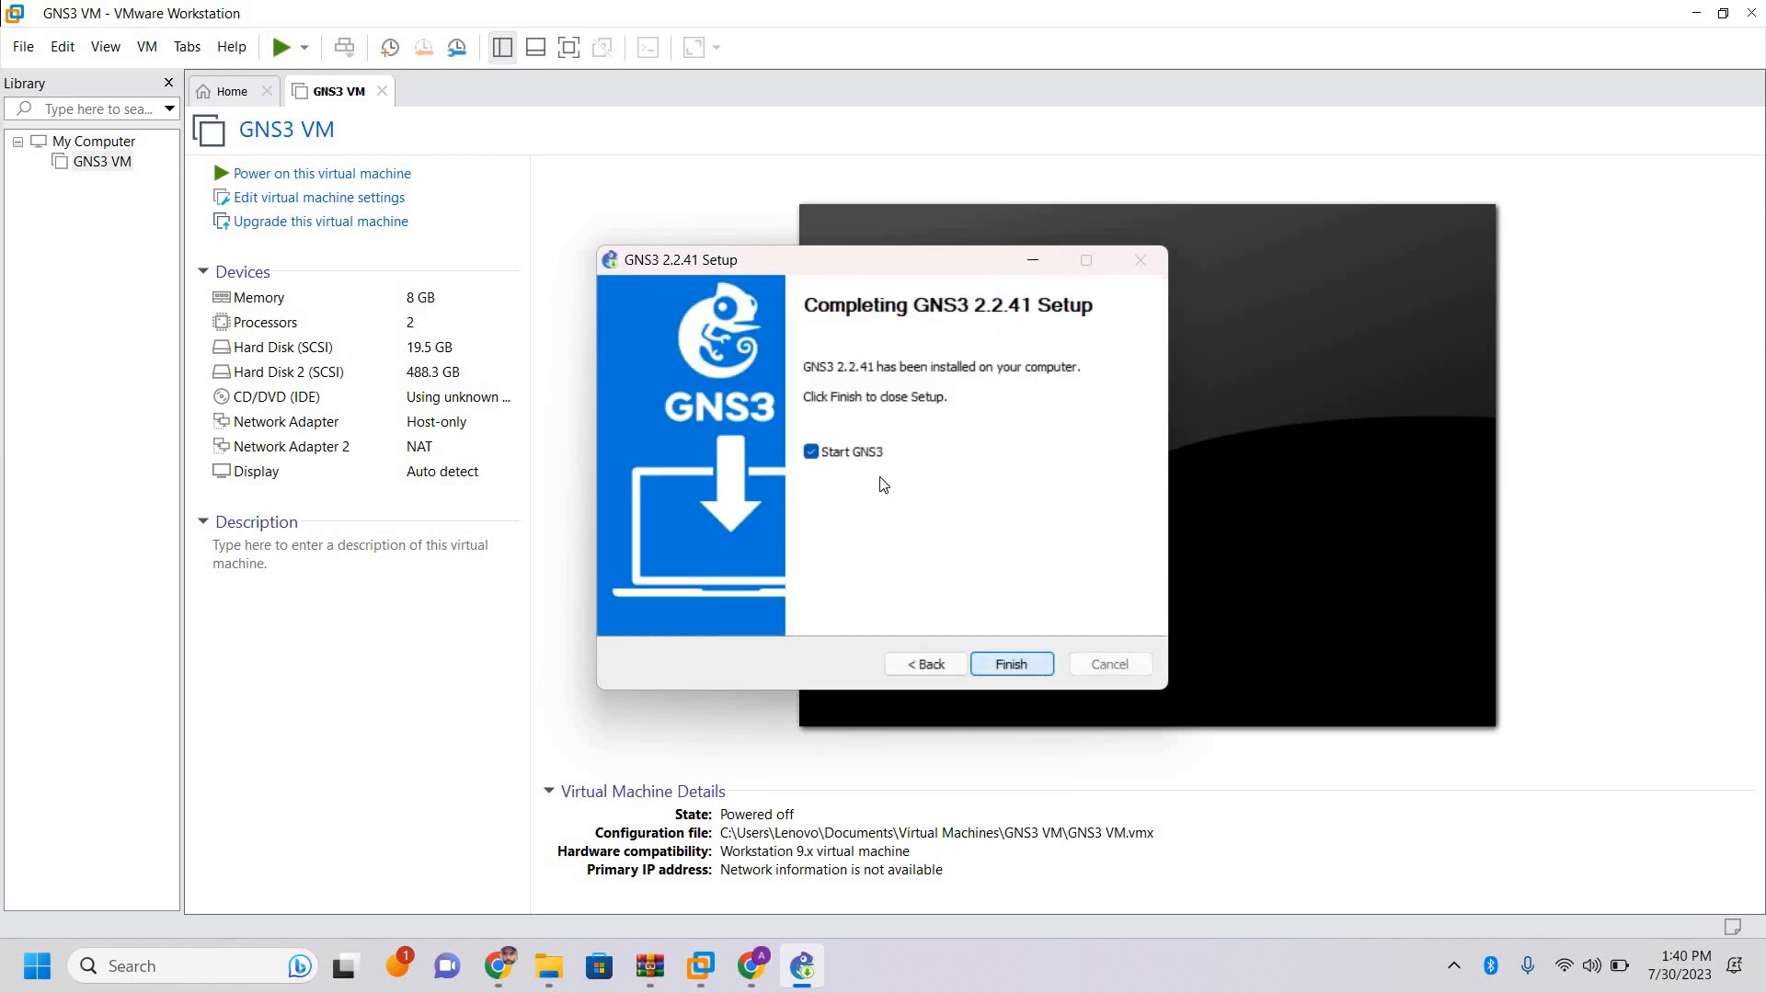
{"action": "left_click", "coordinate": [989, 662]}
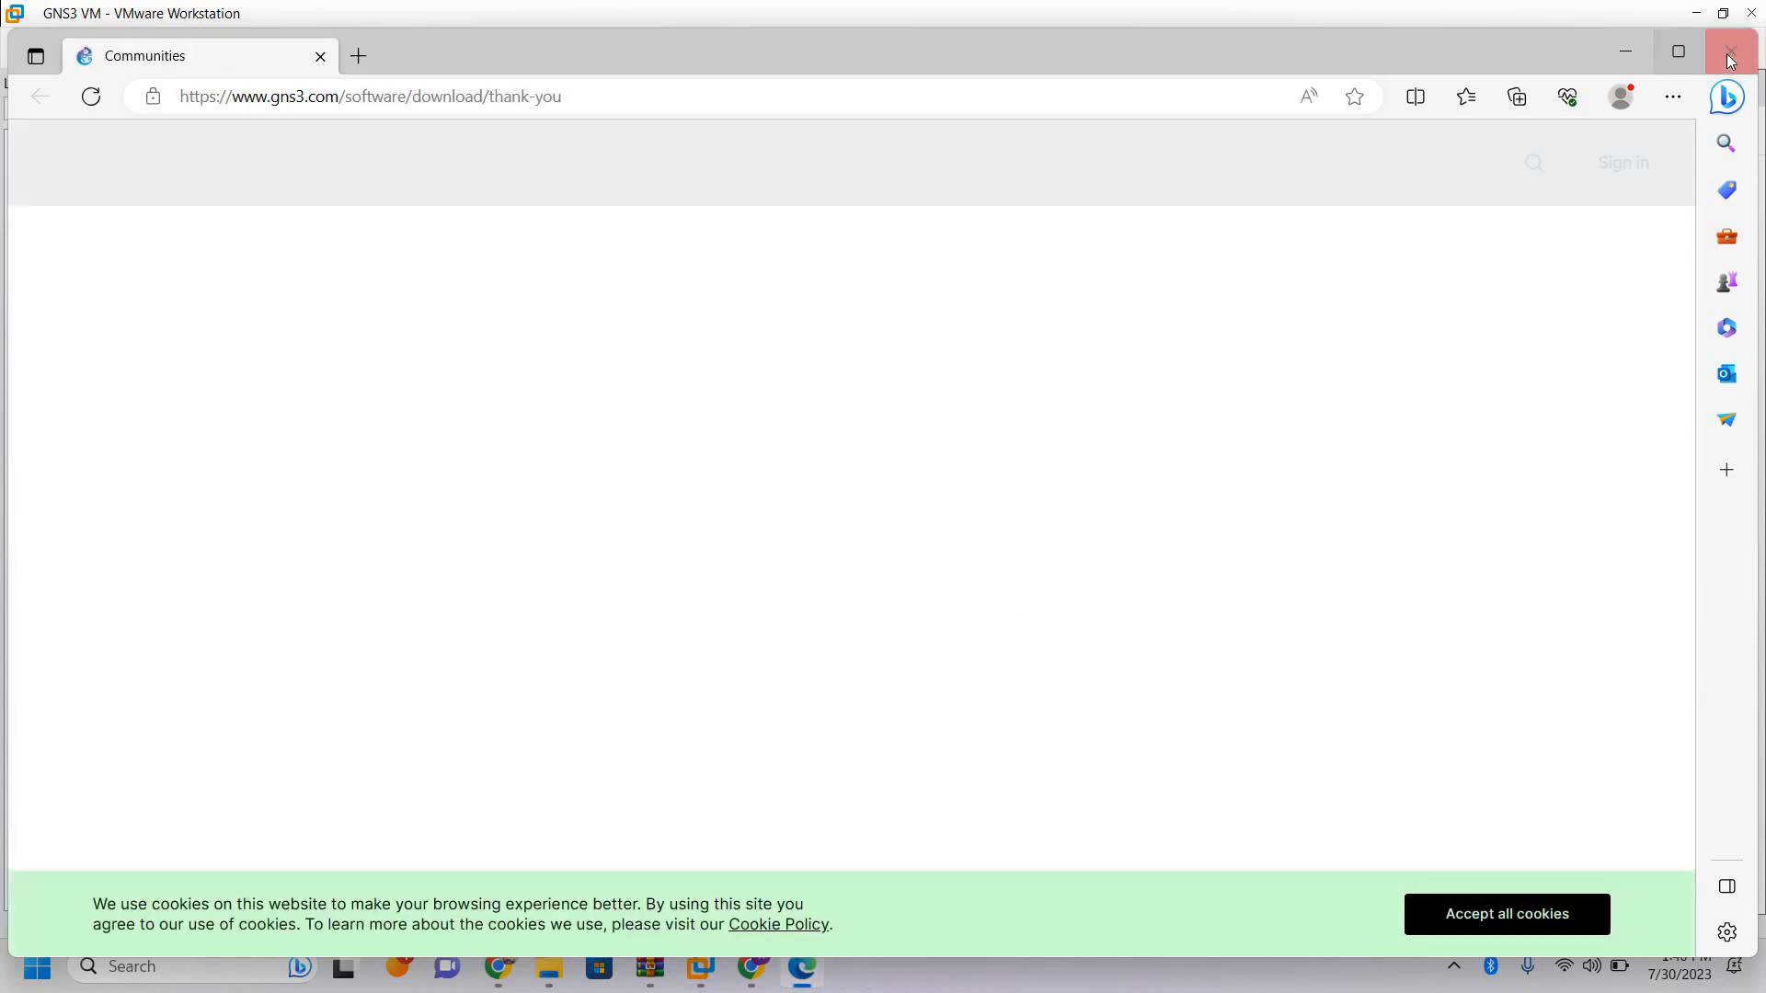
Close the browser window with the GNS3 thank-you page and maximize the GNS3 window
{"action": "left_click", "coordinate": [1730, 55]}
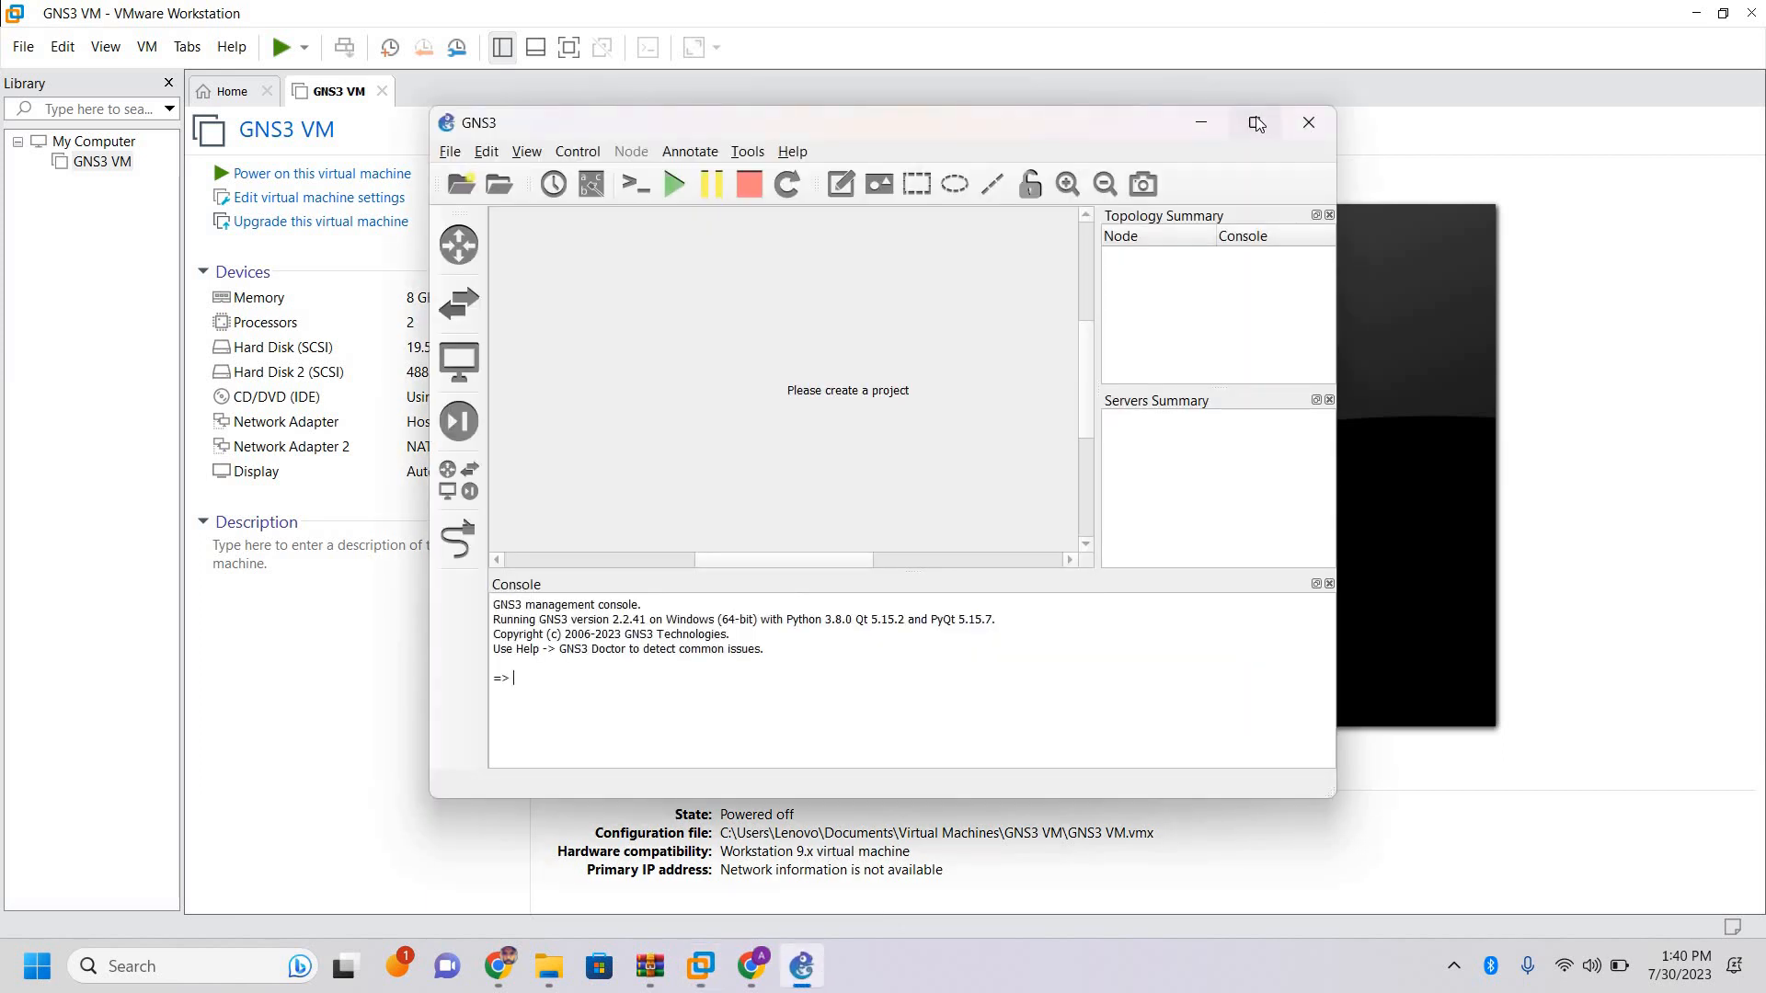
{"action": "left_click", "coordinate": [1258, 123]}
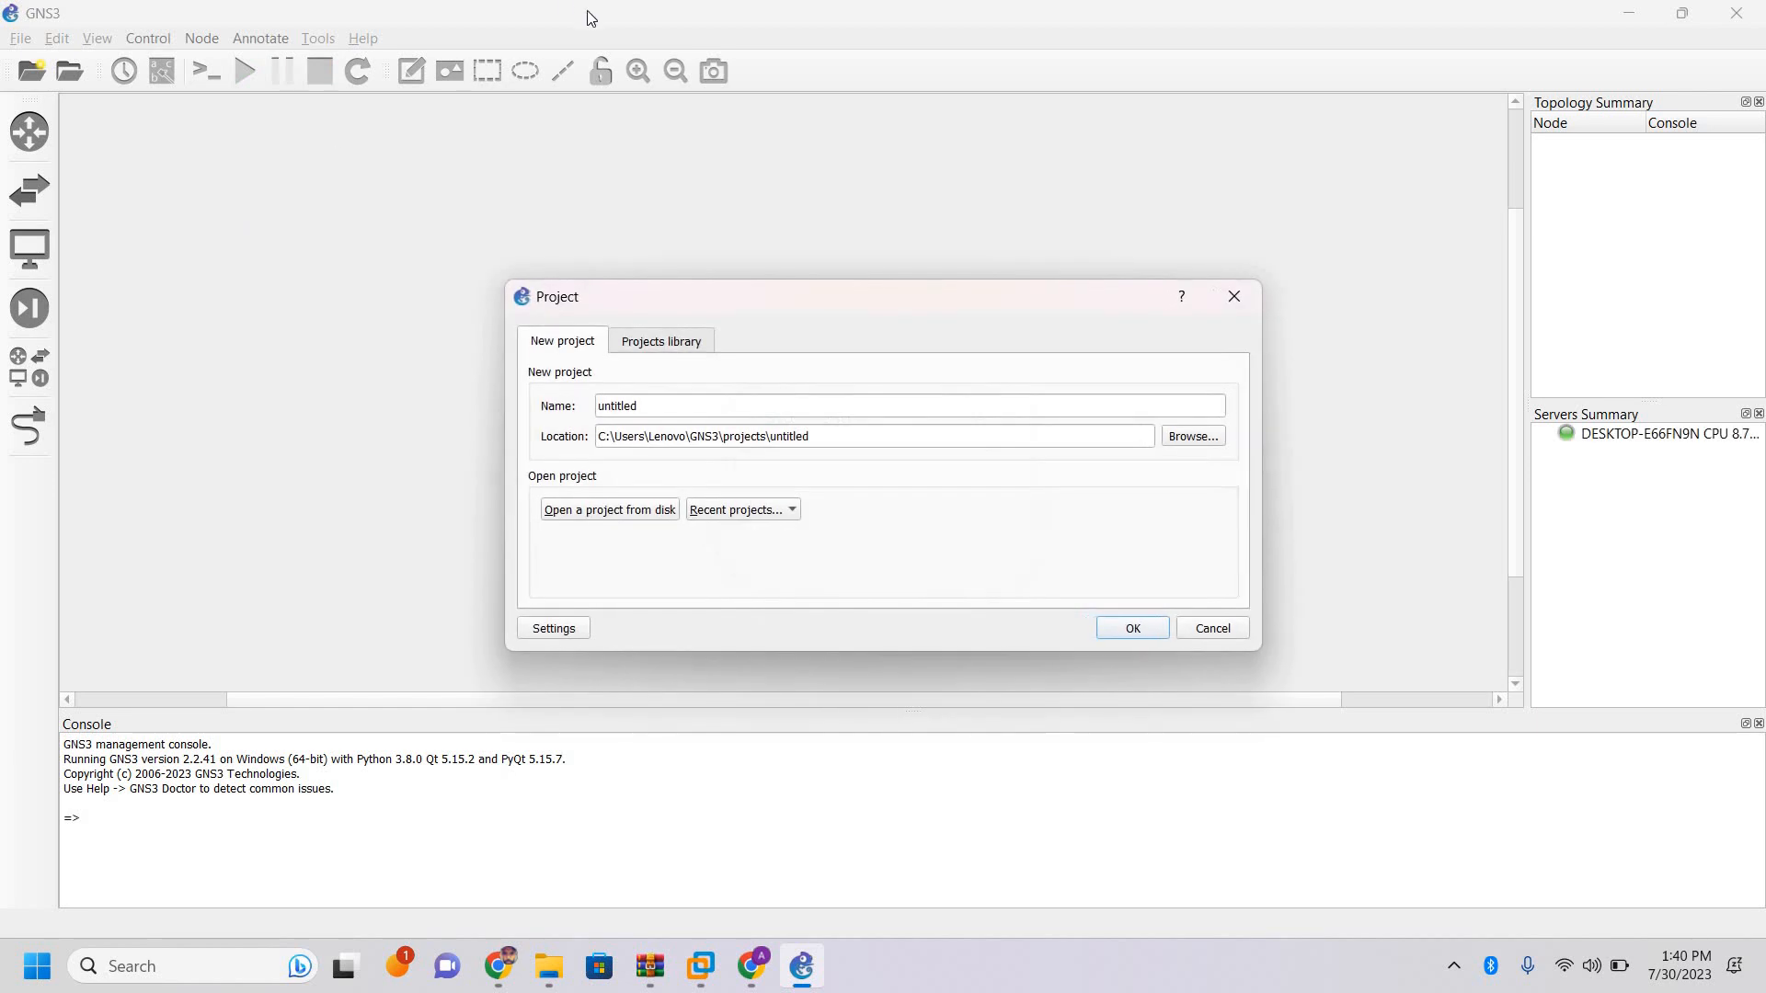
Create the new project "untitled" in its default location, and switch to VMware Workstation to power on the GNS3 VM
{"action": "left_click", "coordinate": [1124, 632]}
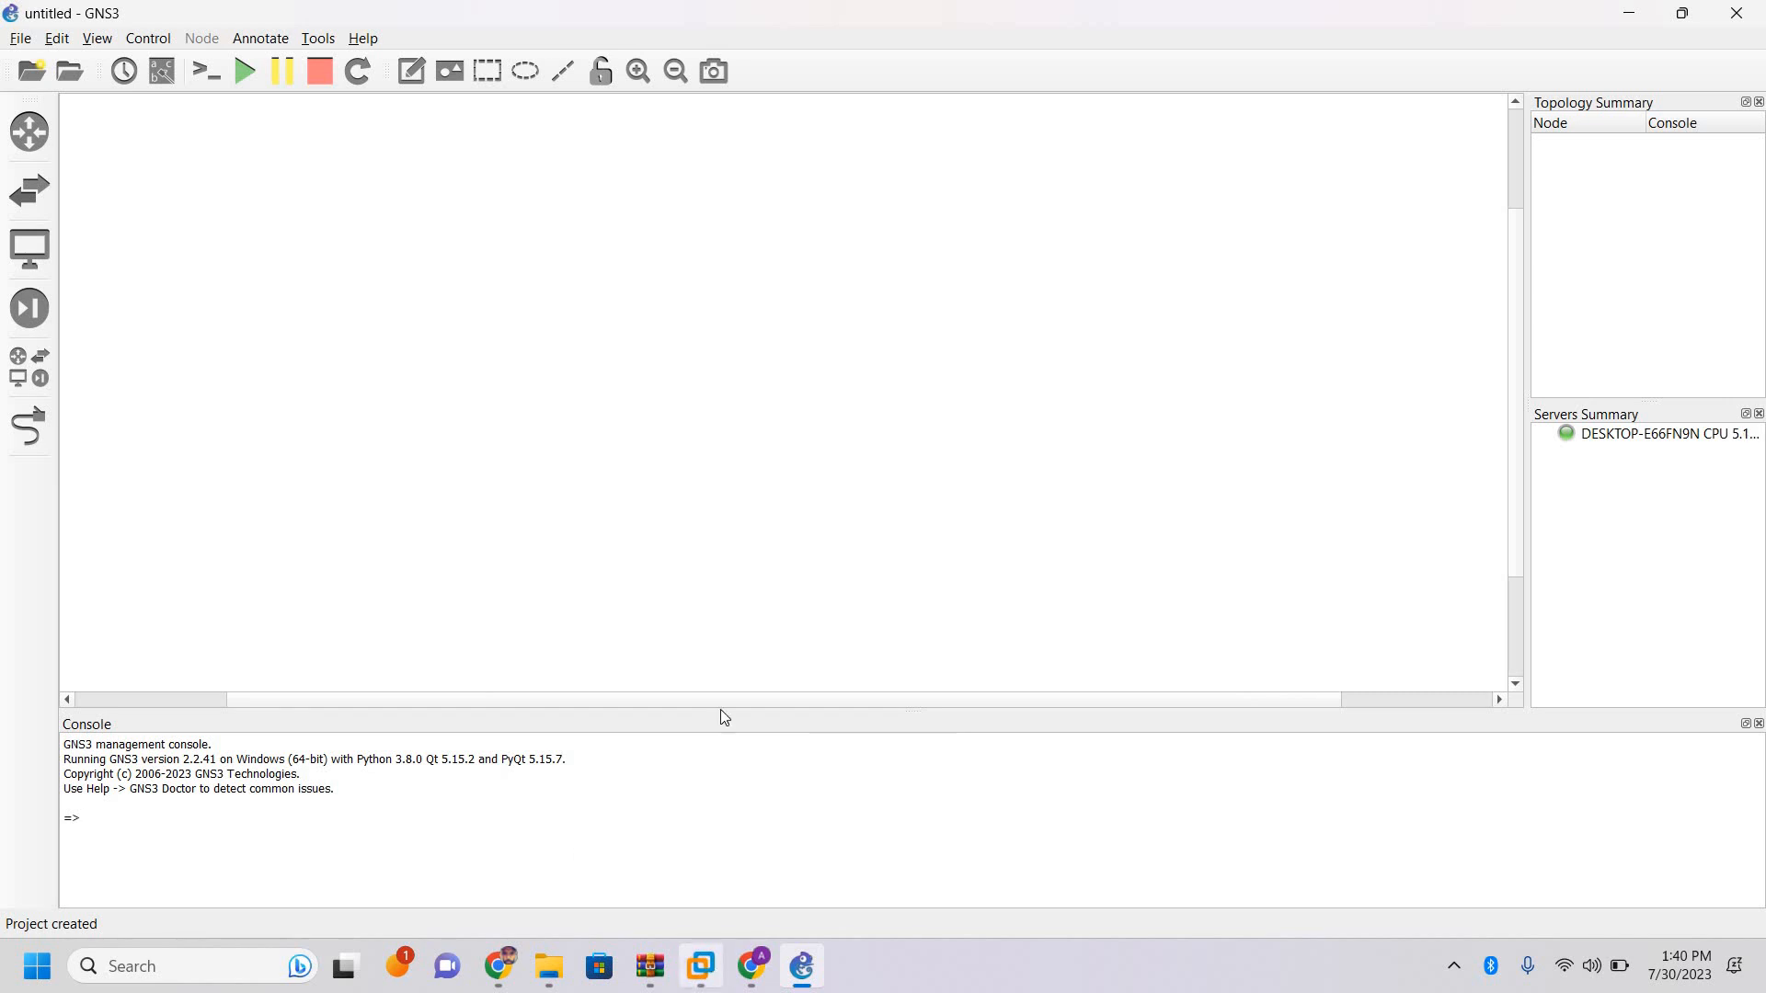
{"action": "left_click", "coordinate": [701, 966]}
{"action": "left_click", "coordinate": [770, 742]}
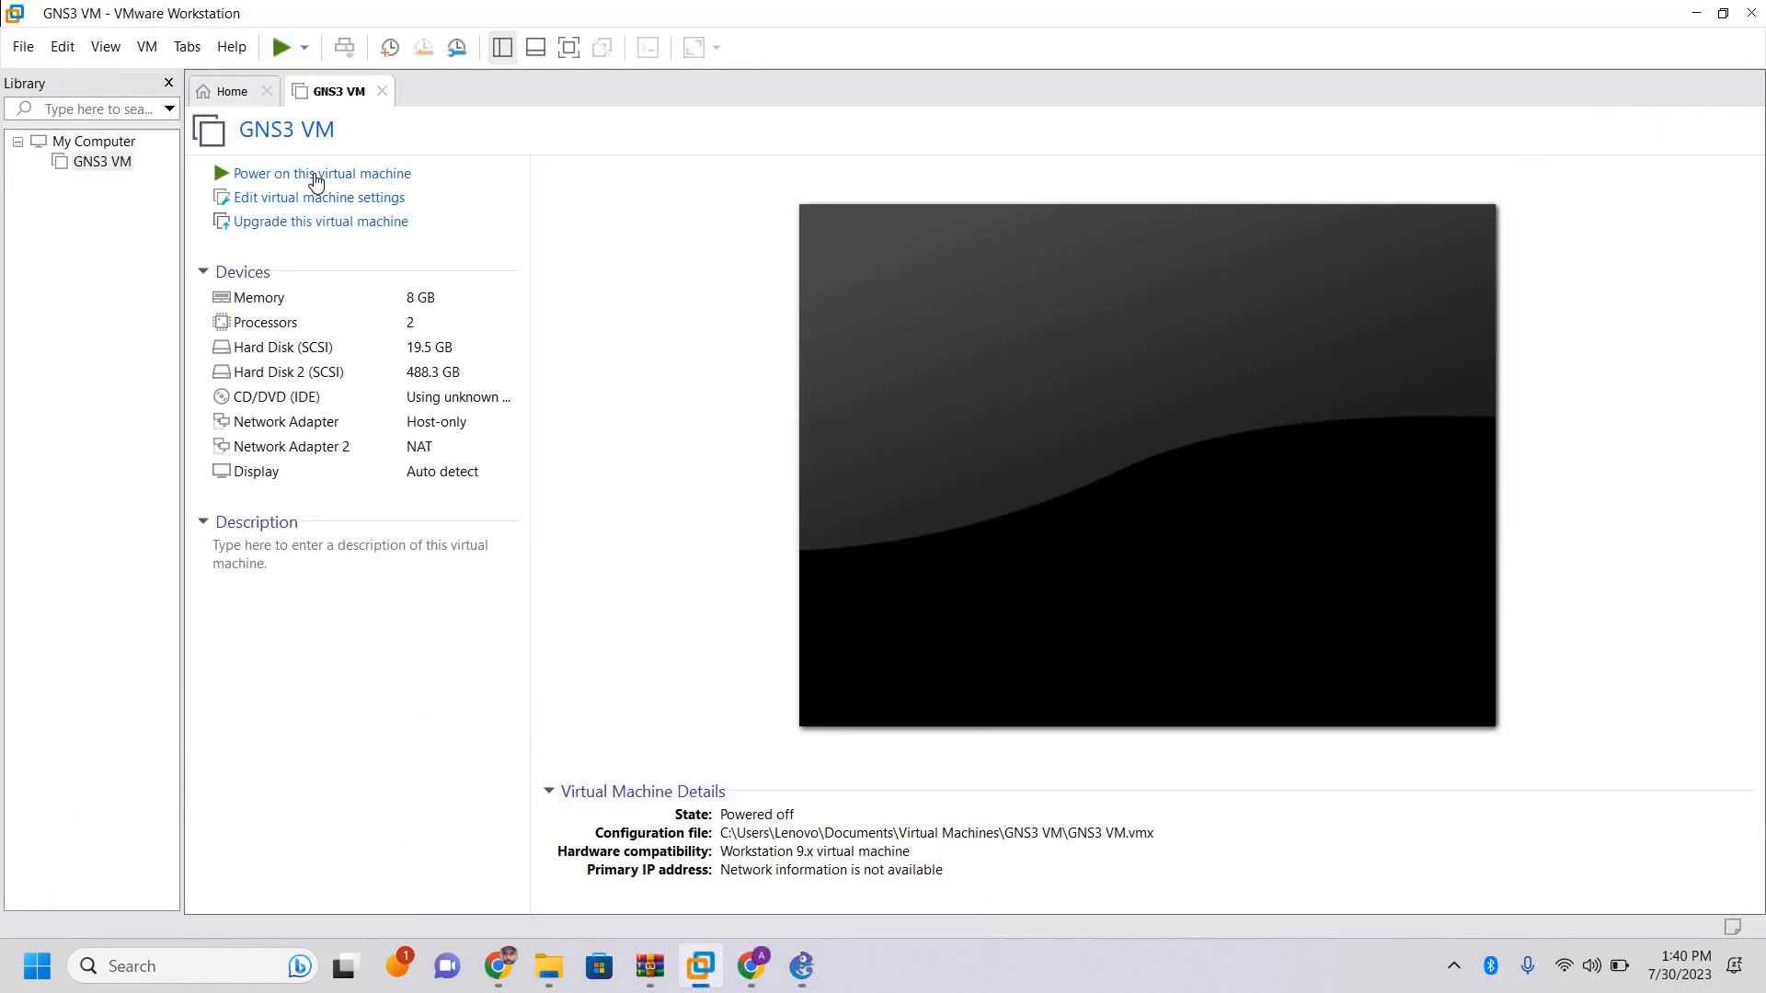
{"action": "left_click", "coordinate": [313, 173]}
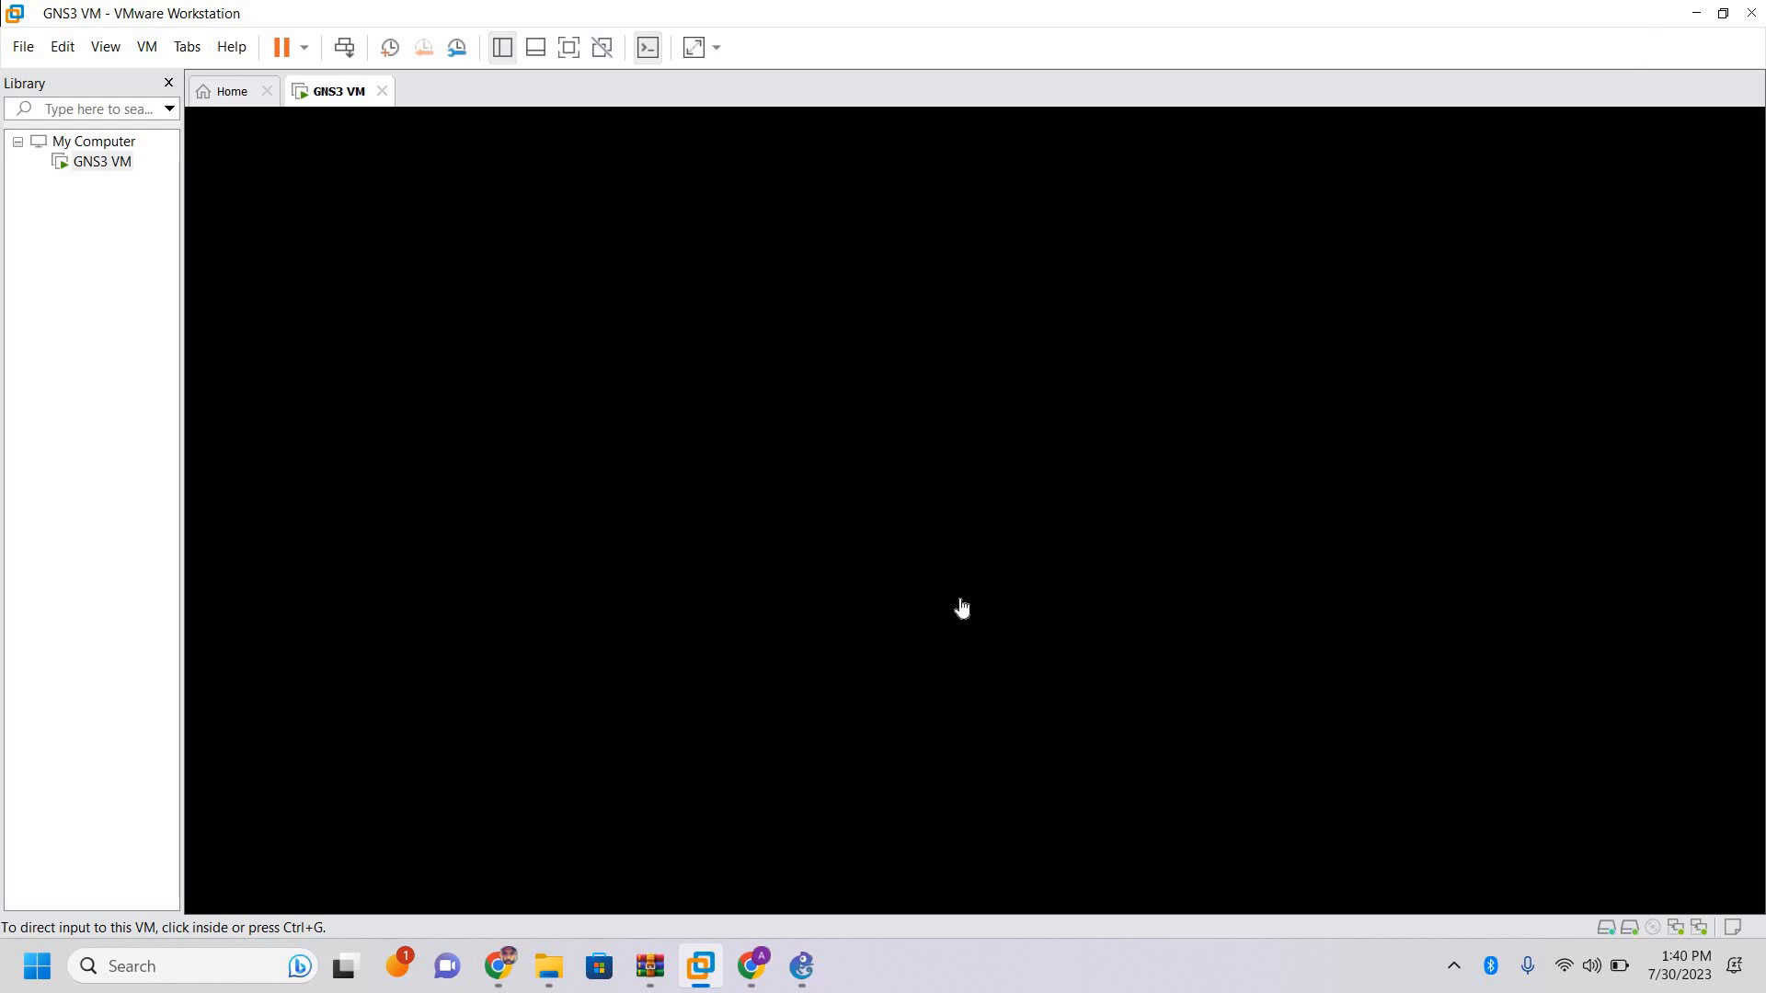
Return to GNS3, dismiss the Project dialog without creating another project, and open the Setup Wizard
{"action": "left_click", "coordinate": [803, 977]}
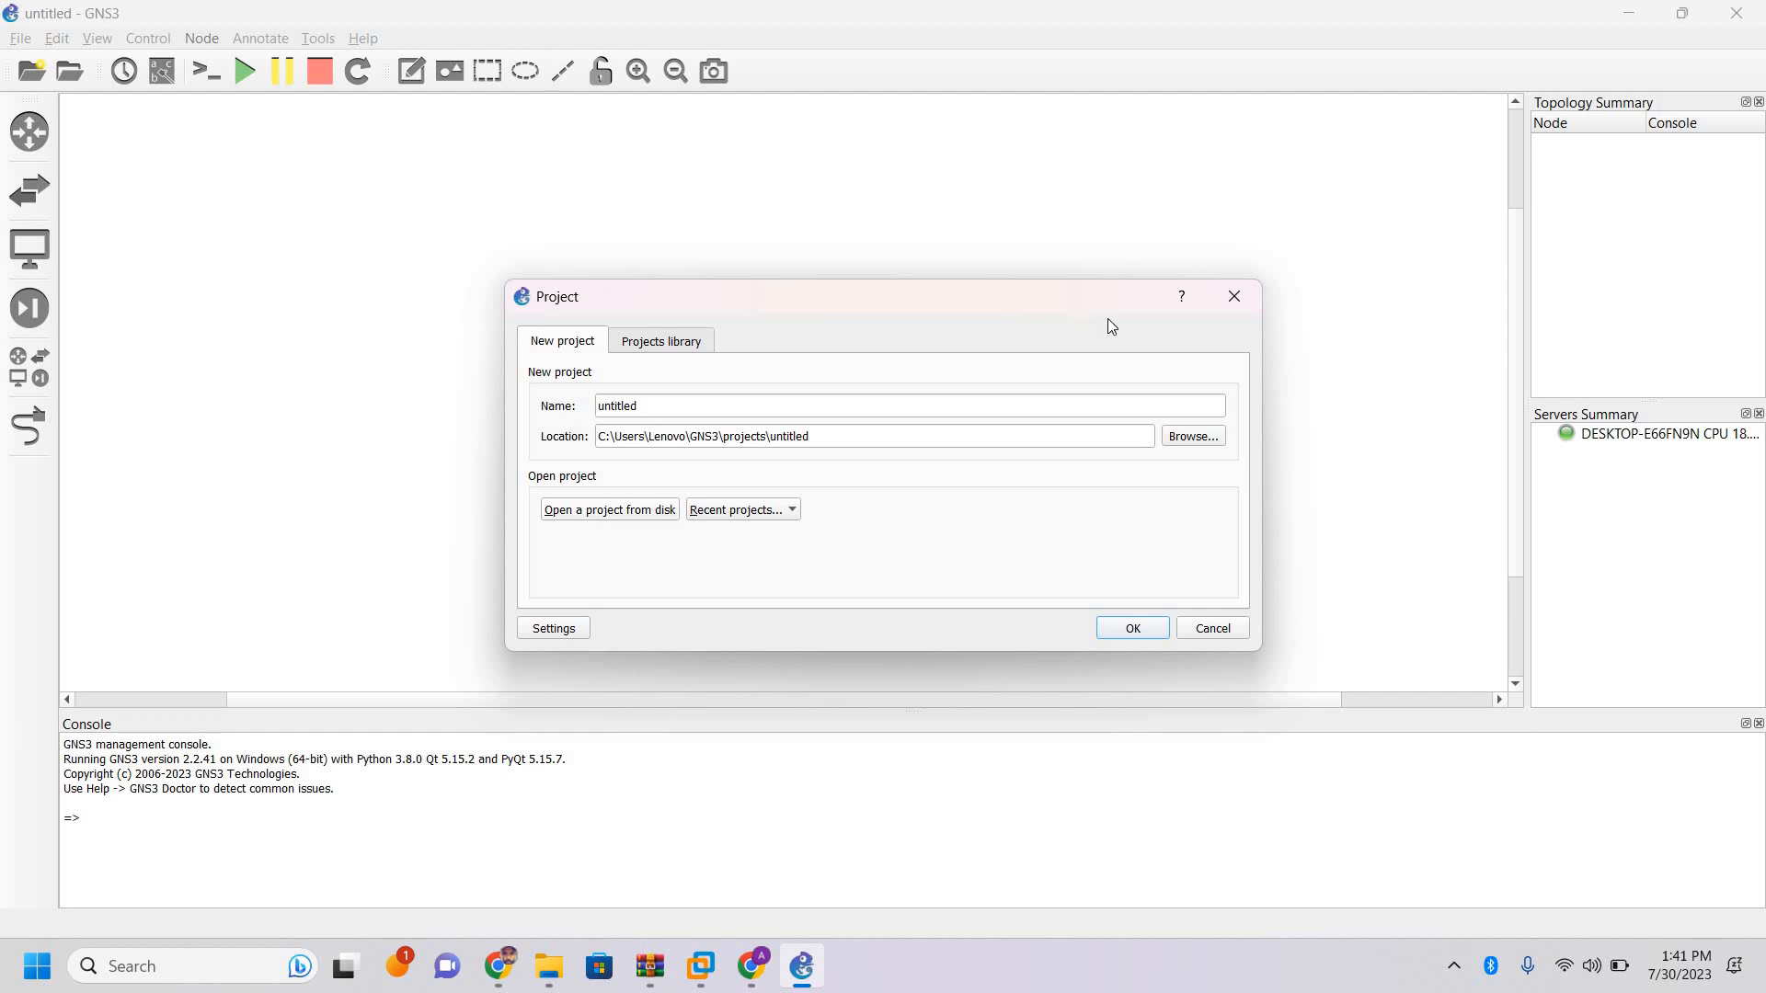
{"action": "left_click", "coordinate": [1231, 295]}
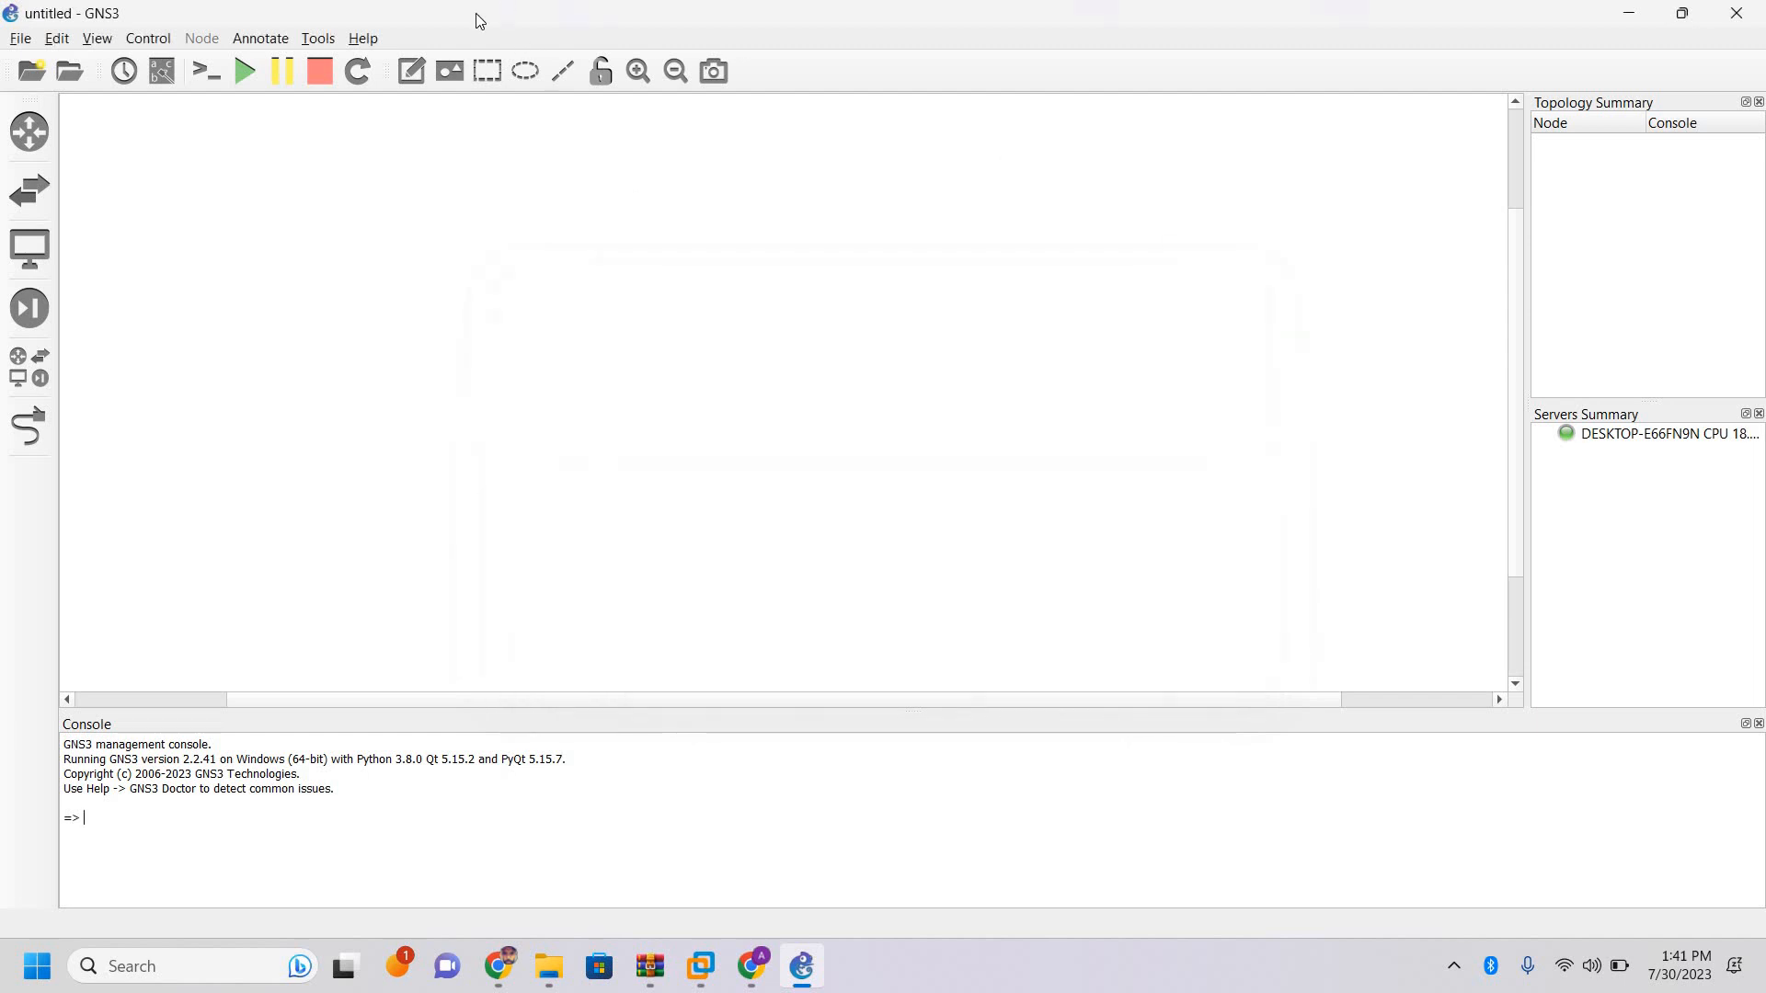
{"action": "left_click", "coordinate": [367, 41]}
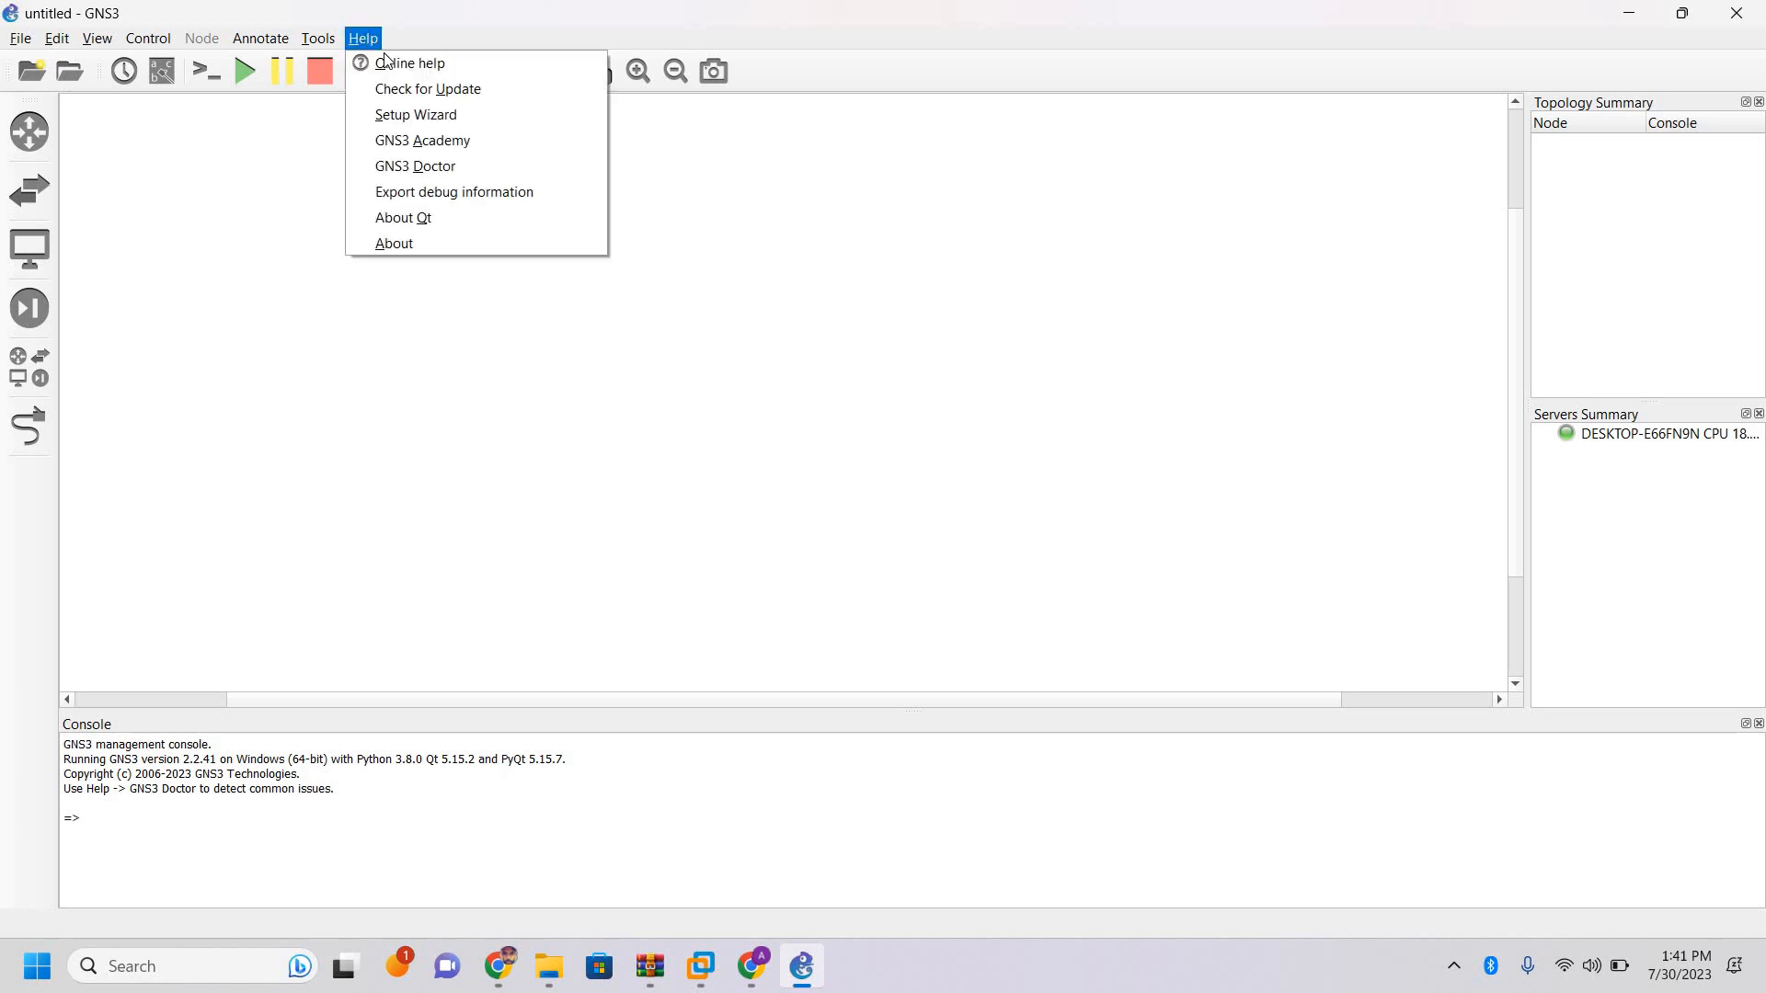
{"action": "left_click", "coordinate": [405, 116]}
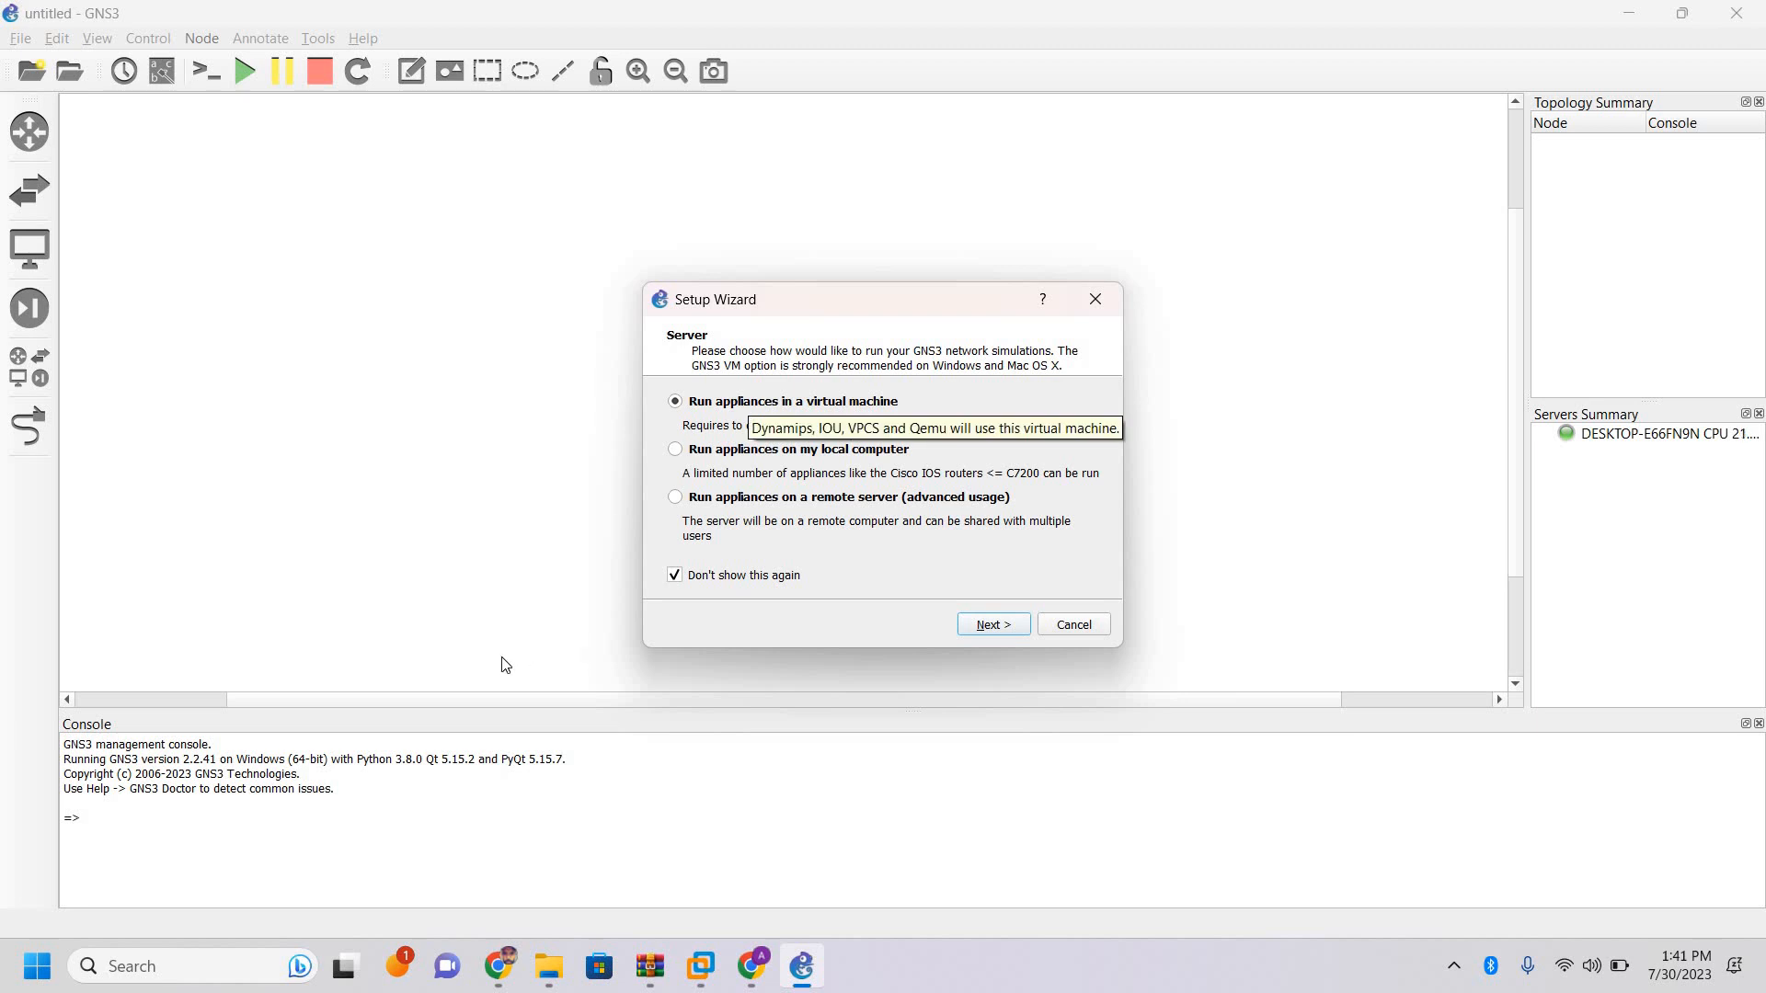
Choose to run appliances in a virtual machine and accept the local server settings with localhost binding and port 3080 TCP
{"action": "left_click", "coordinate": [991, 625]}
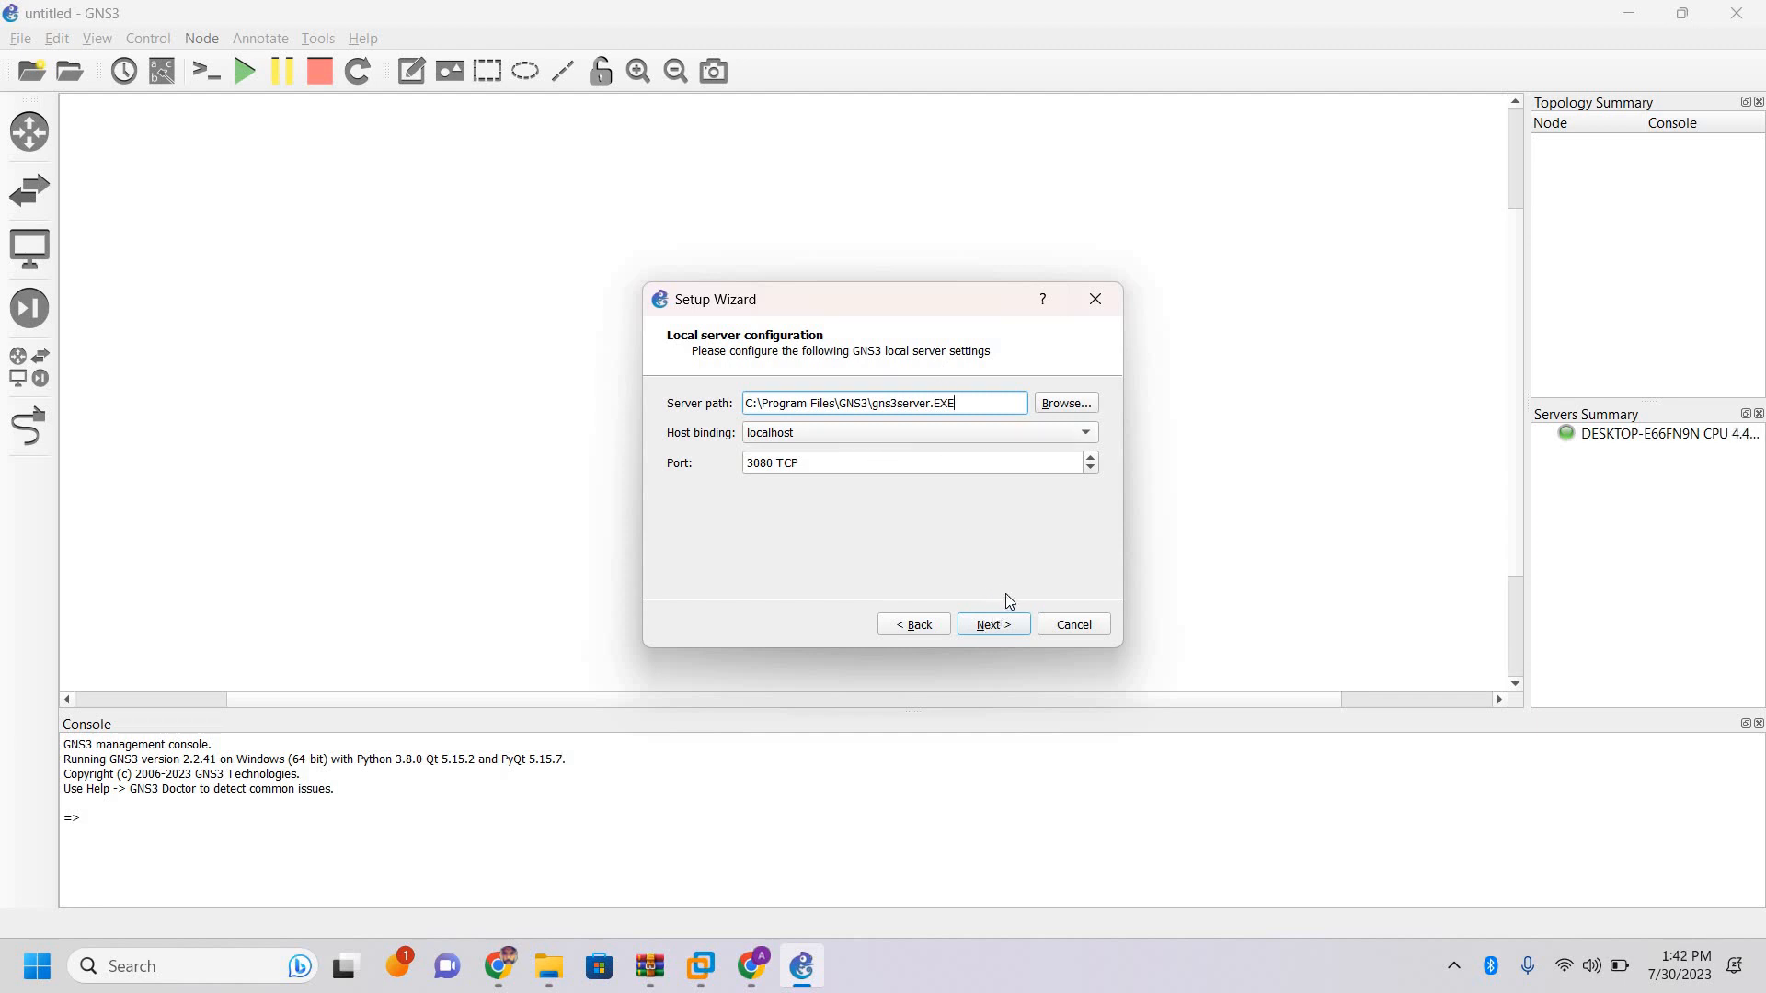
{"action": "left_click", "coordinate": [1009, 626]}
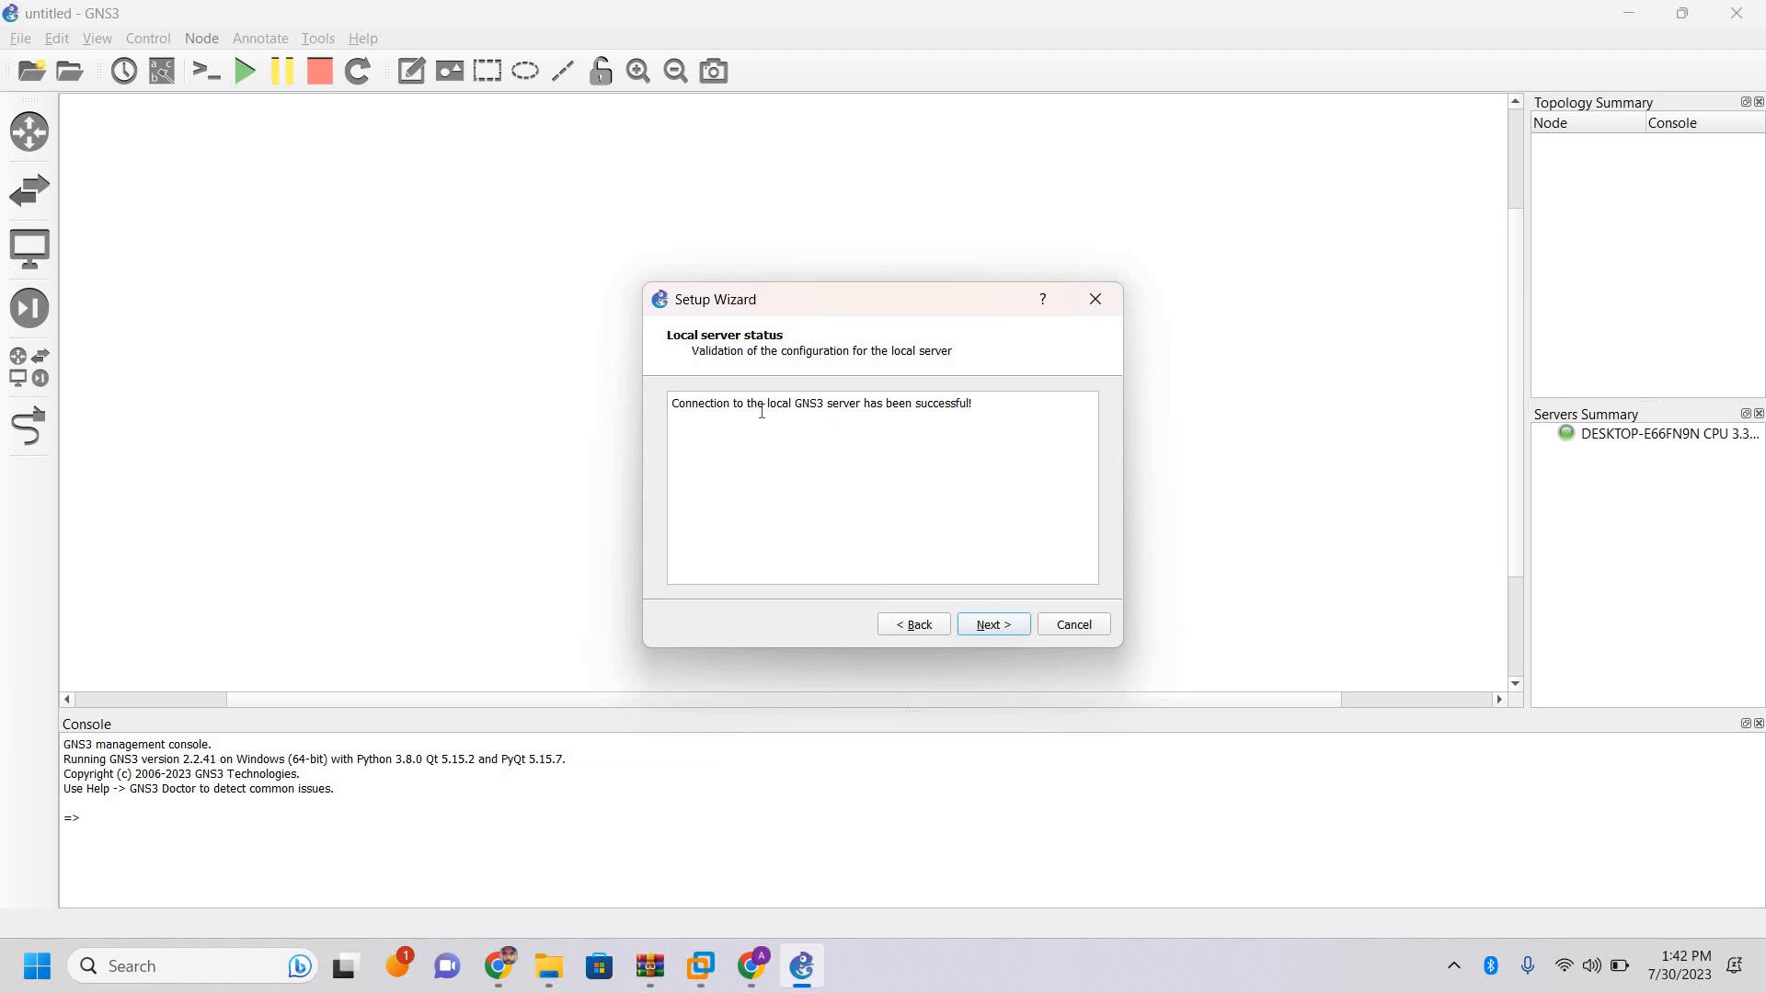
{"action": "left_click", "coordinate": [988, 634]}
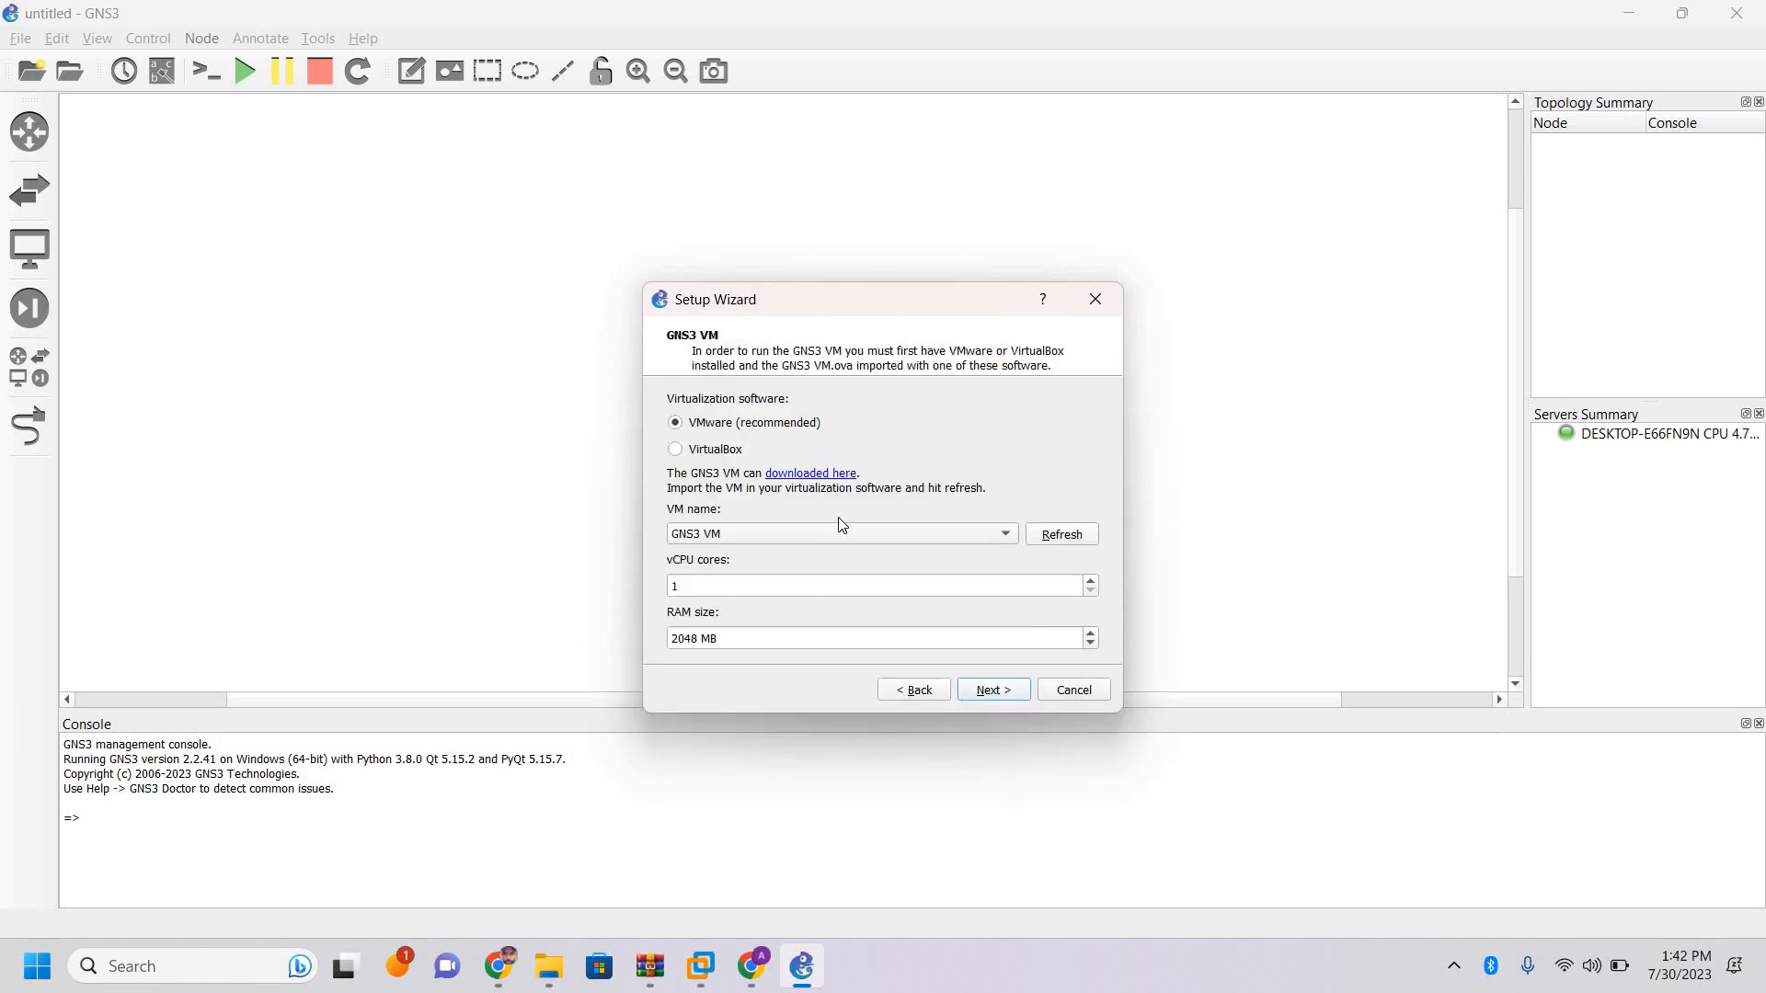
Allocate 4 vCPU cores and 8192 MB of RAM to the VMware GNS3 VM and finish the Setup Wizard
{"action": "left_click", "coordinate": [730, 584]}
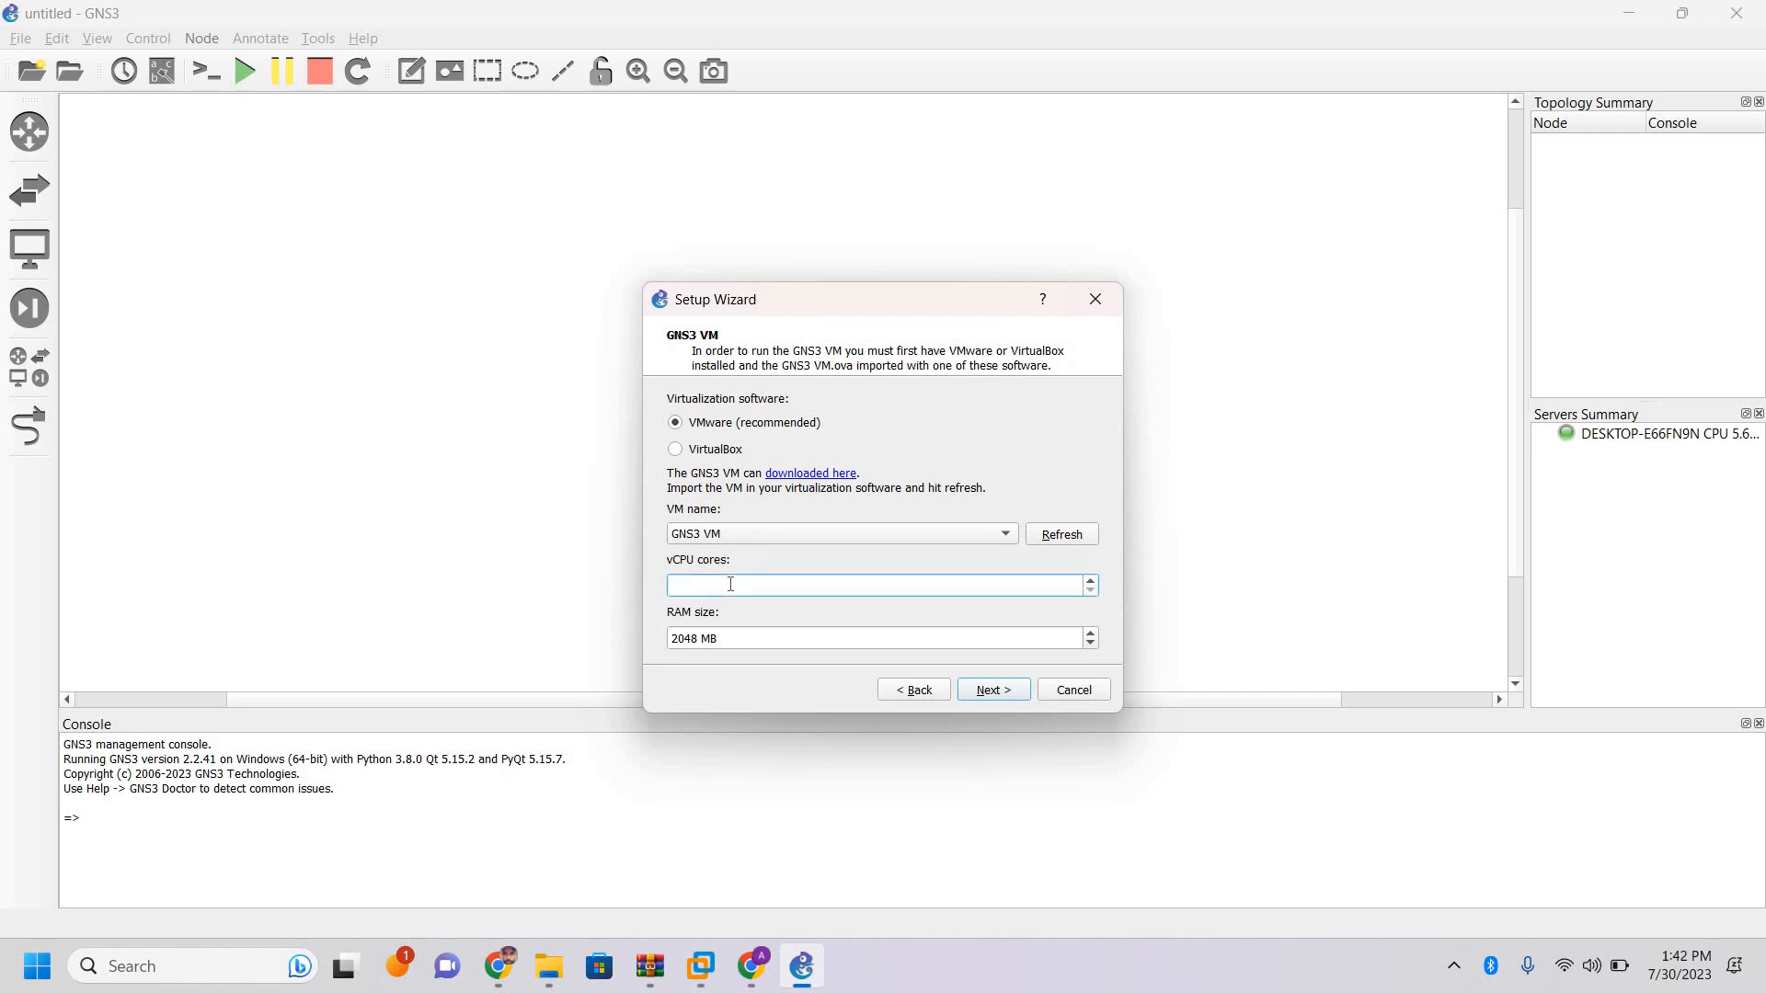
{"action": "type", "text": "4"}
{"action": "left_click_drag", "start_coordinate": [697, 642], "coordinate": [641, 637]}
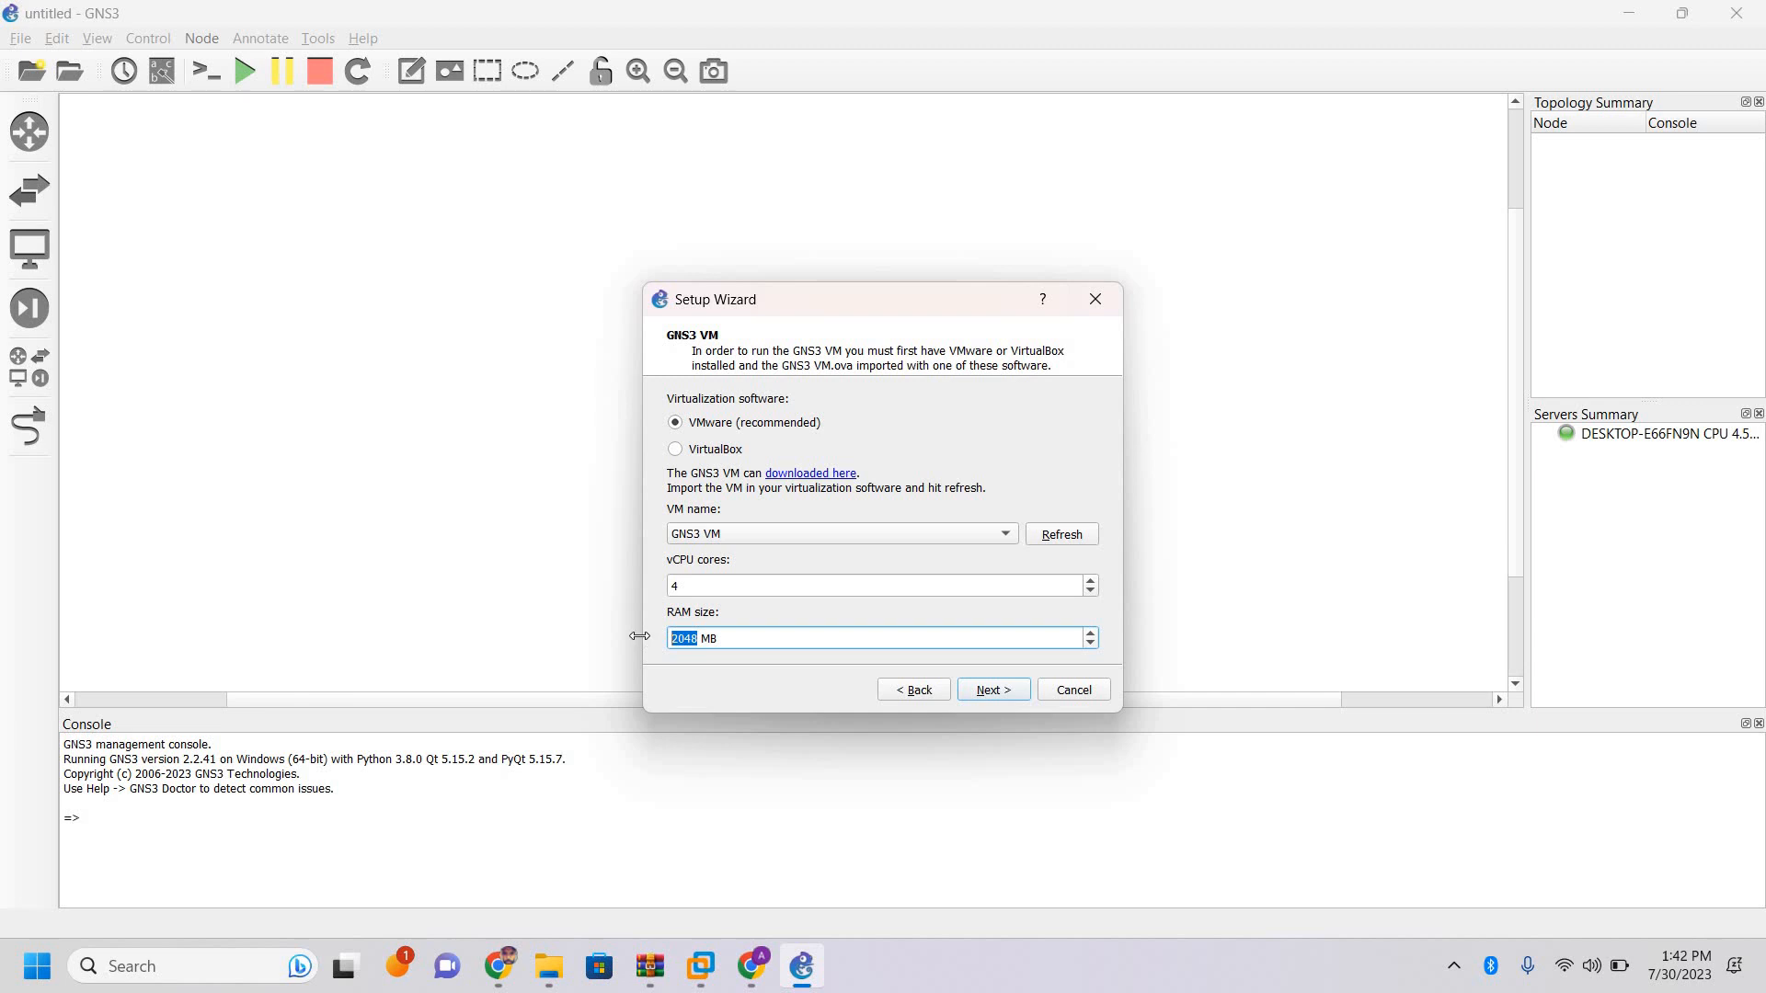
{"action": "type", "text": "8192"}
{"action": "left_click", "coordinate": [981, 698]}
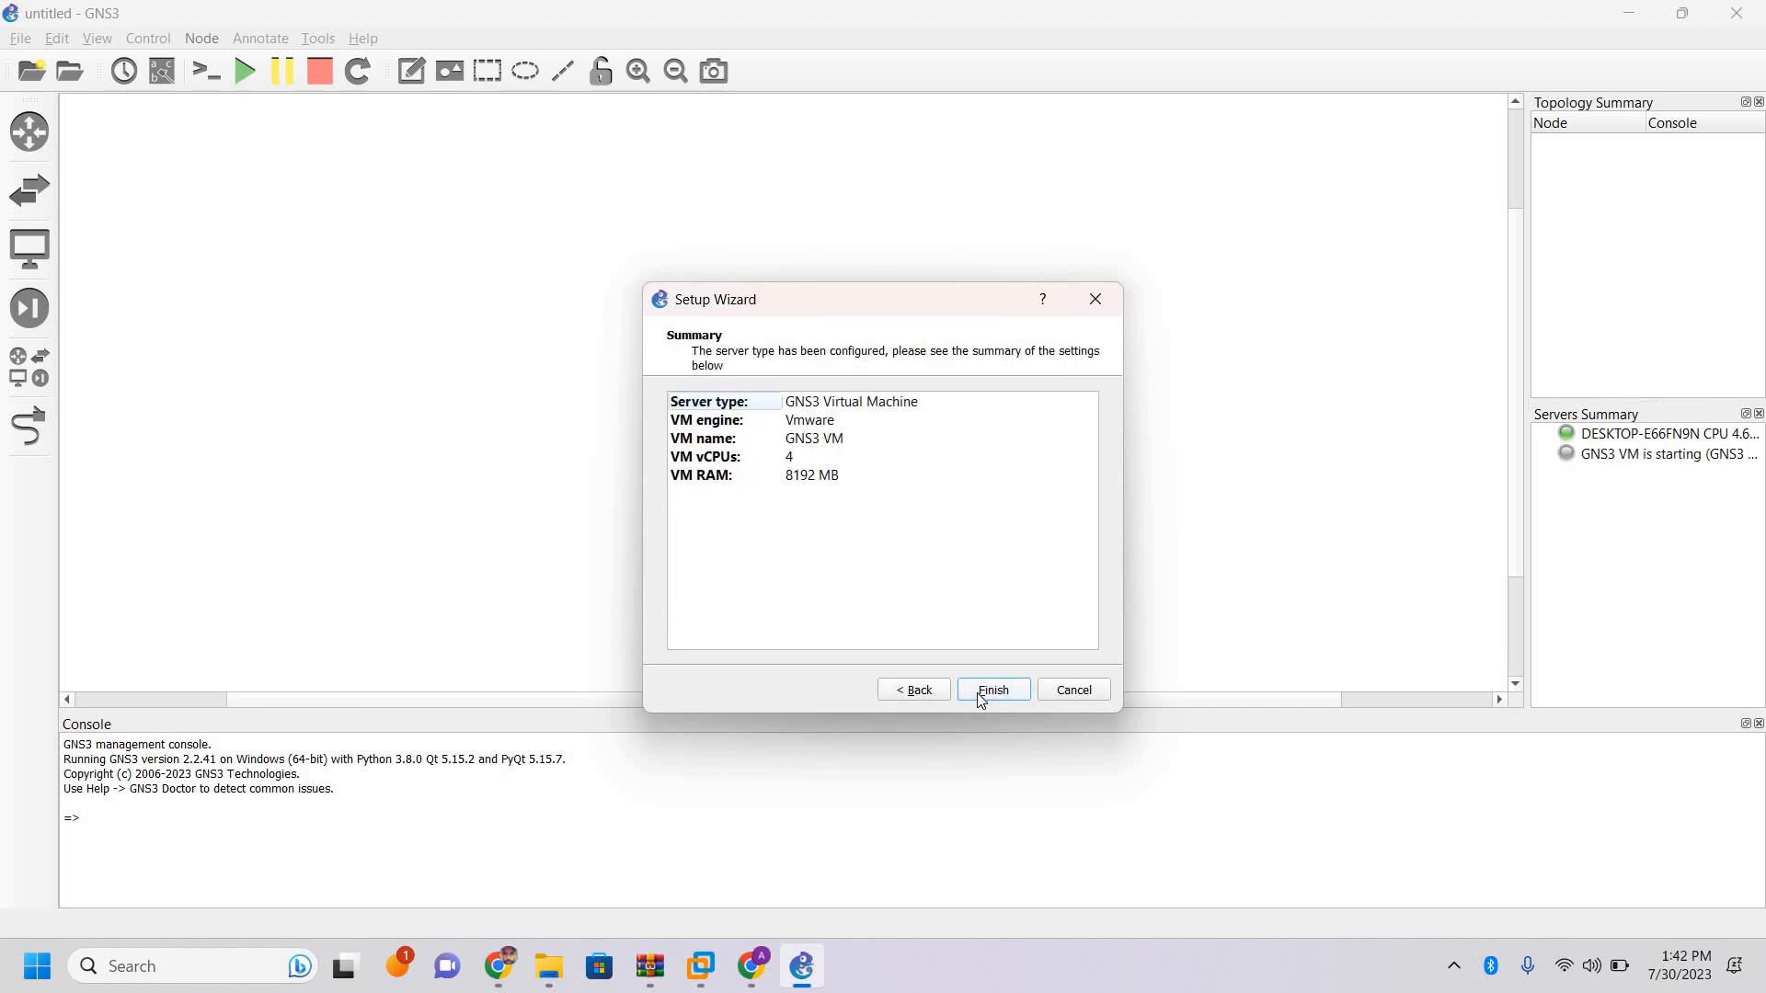
{"action": "left_click", "coordinate": [981, 692]}
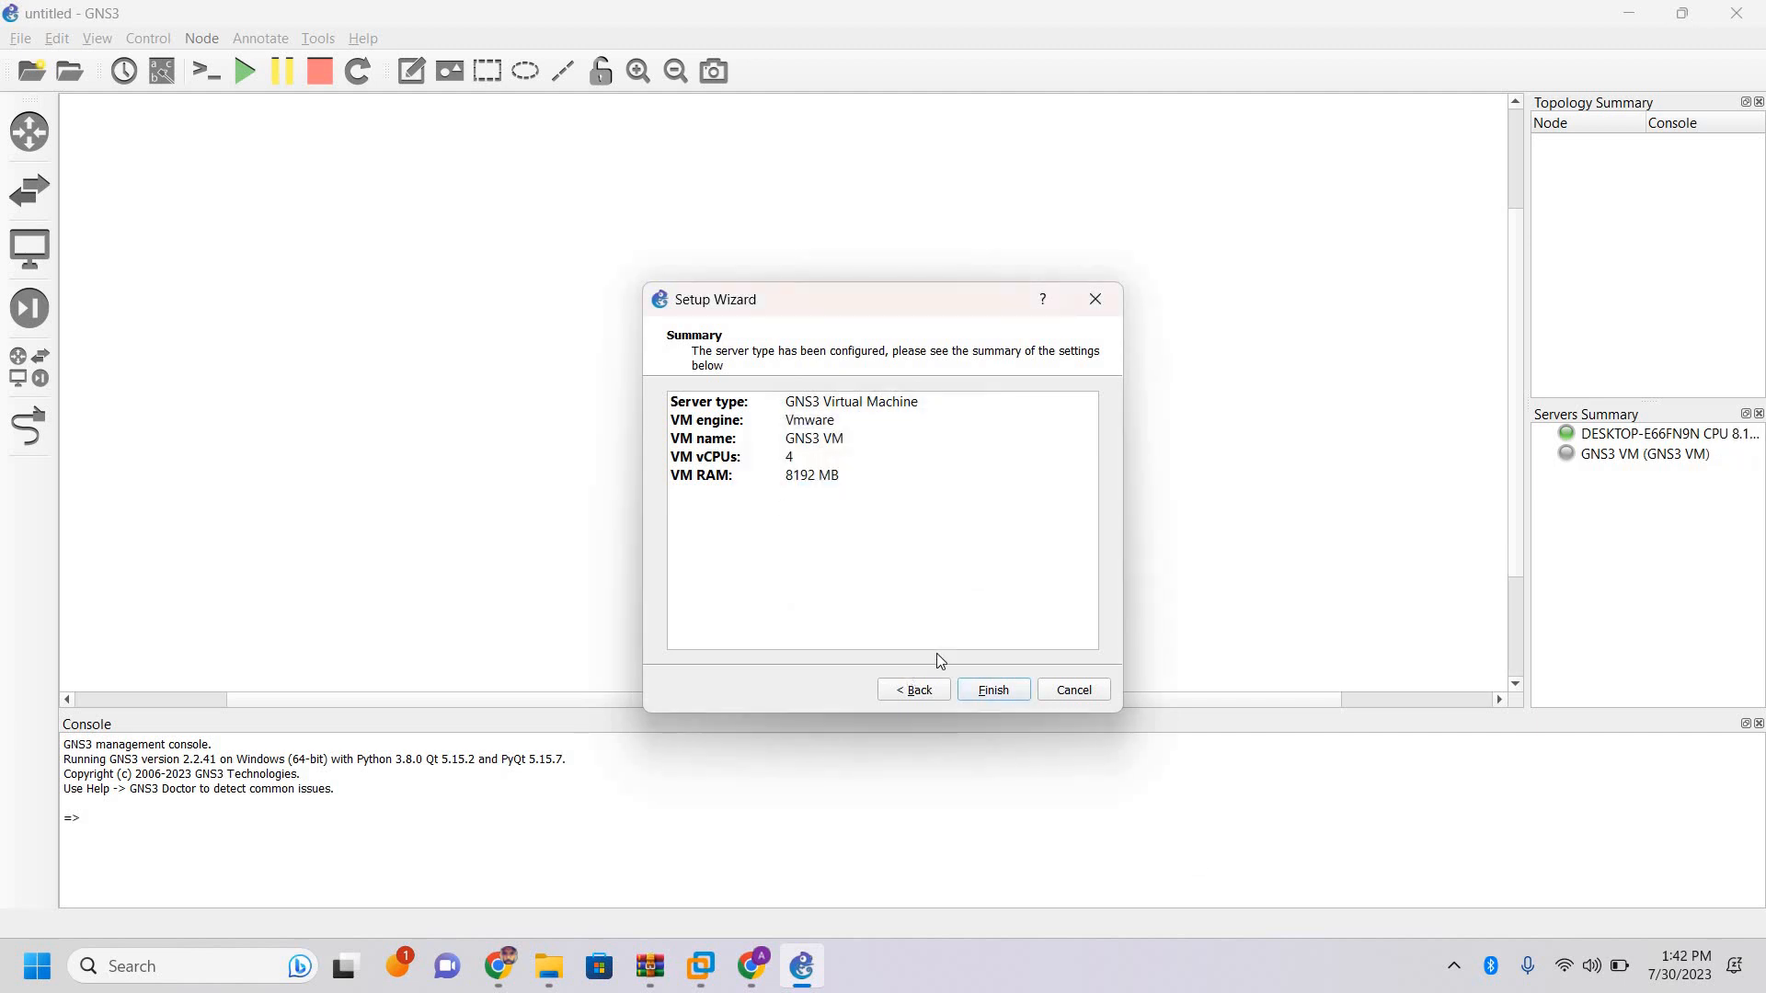
{"action": "left_click", "coordinate": [996, 690]}
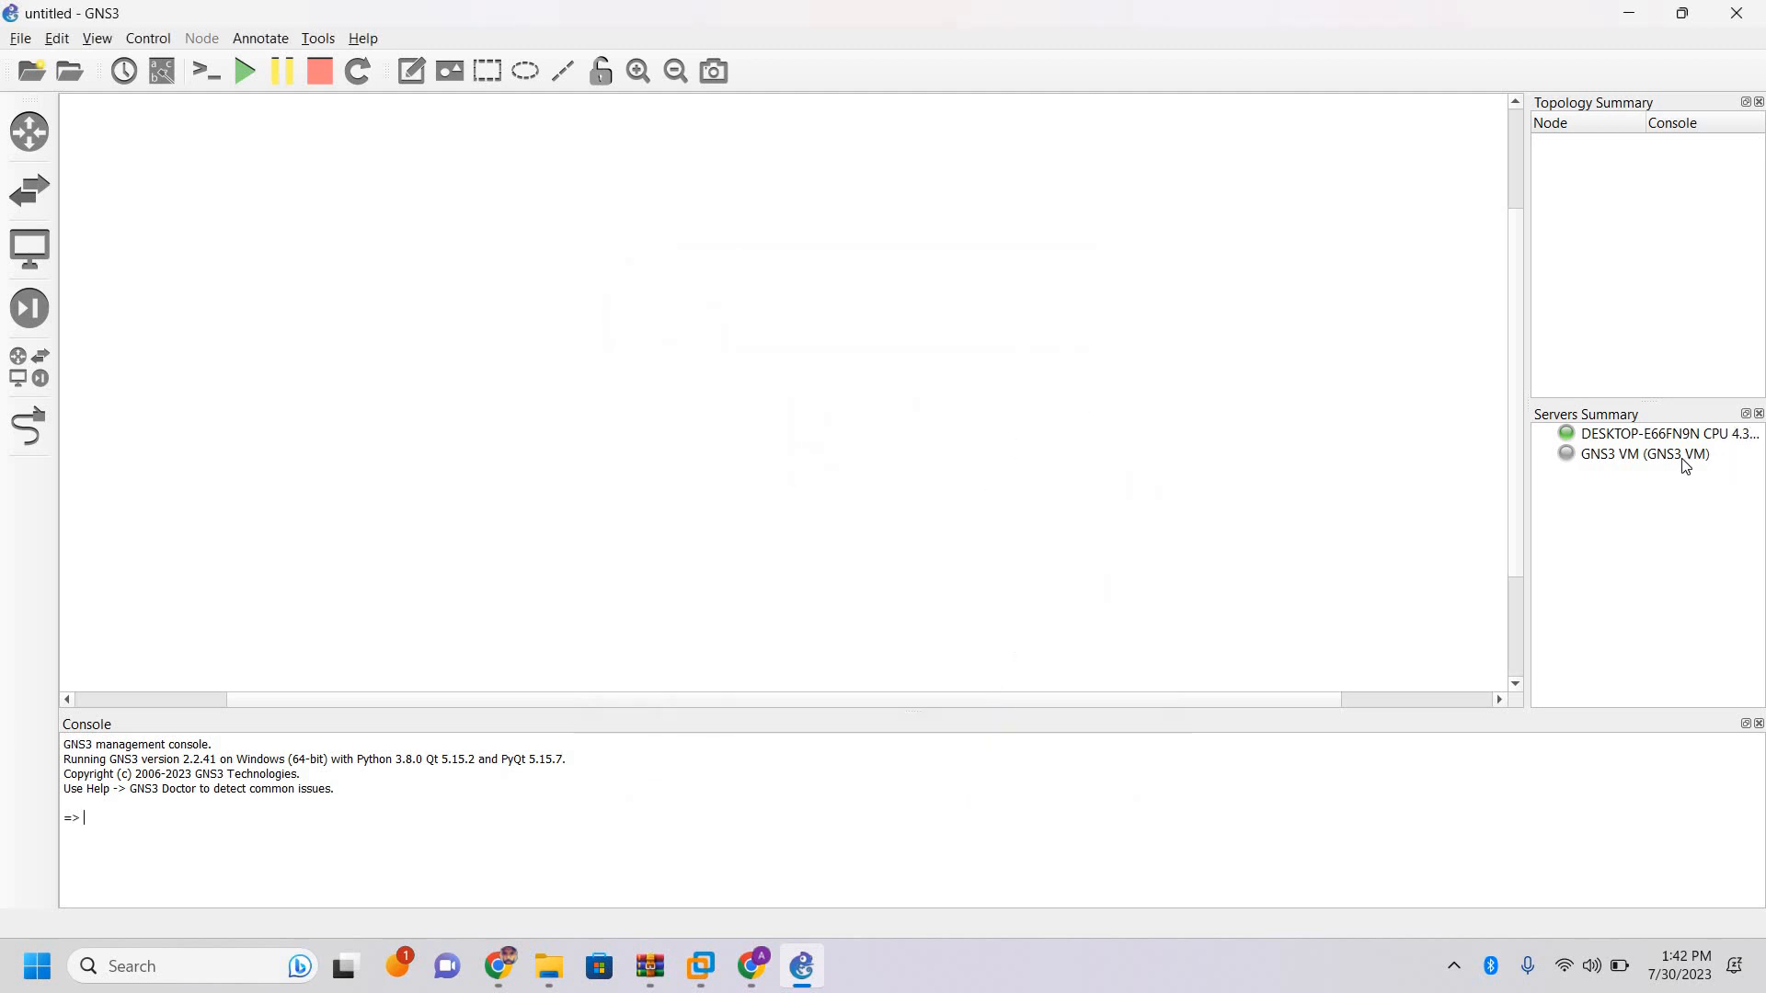
Review the GNS3 VM settings in the preferences, including engine, port, vCPUs, RAM and closing action, and close the dialog
{"action": "mouse_move", "coordinate": [1687, 467]}
{"action": "left_click", "coordinate": [322, 40]}
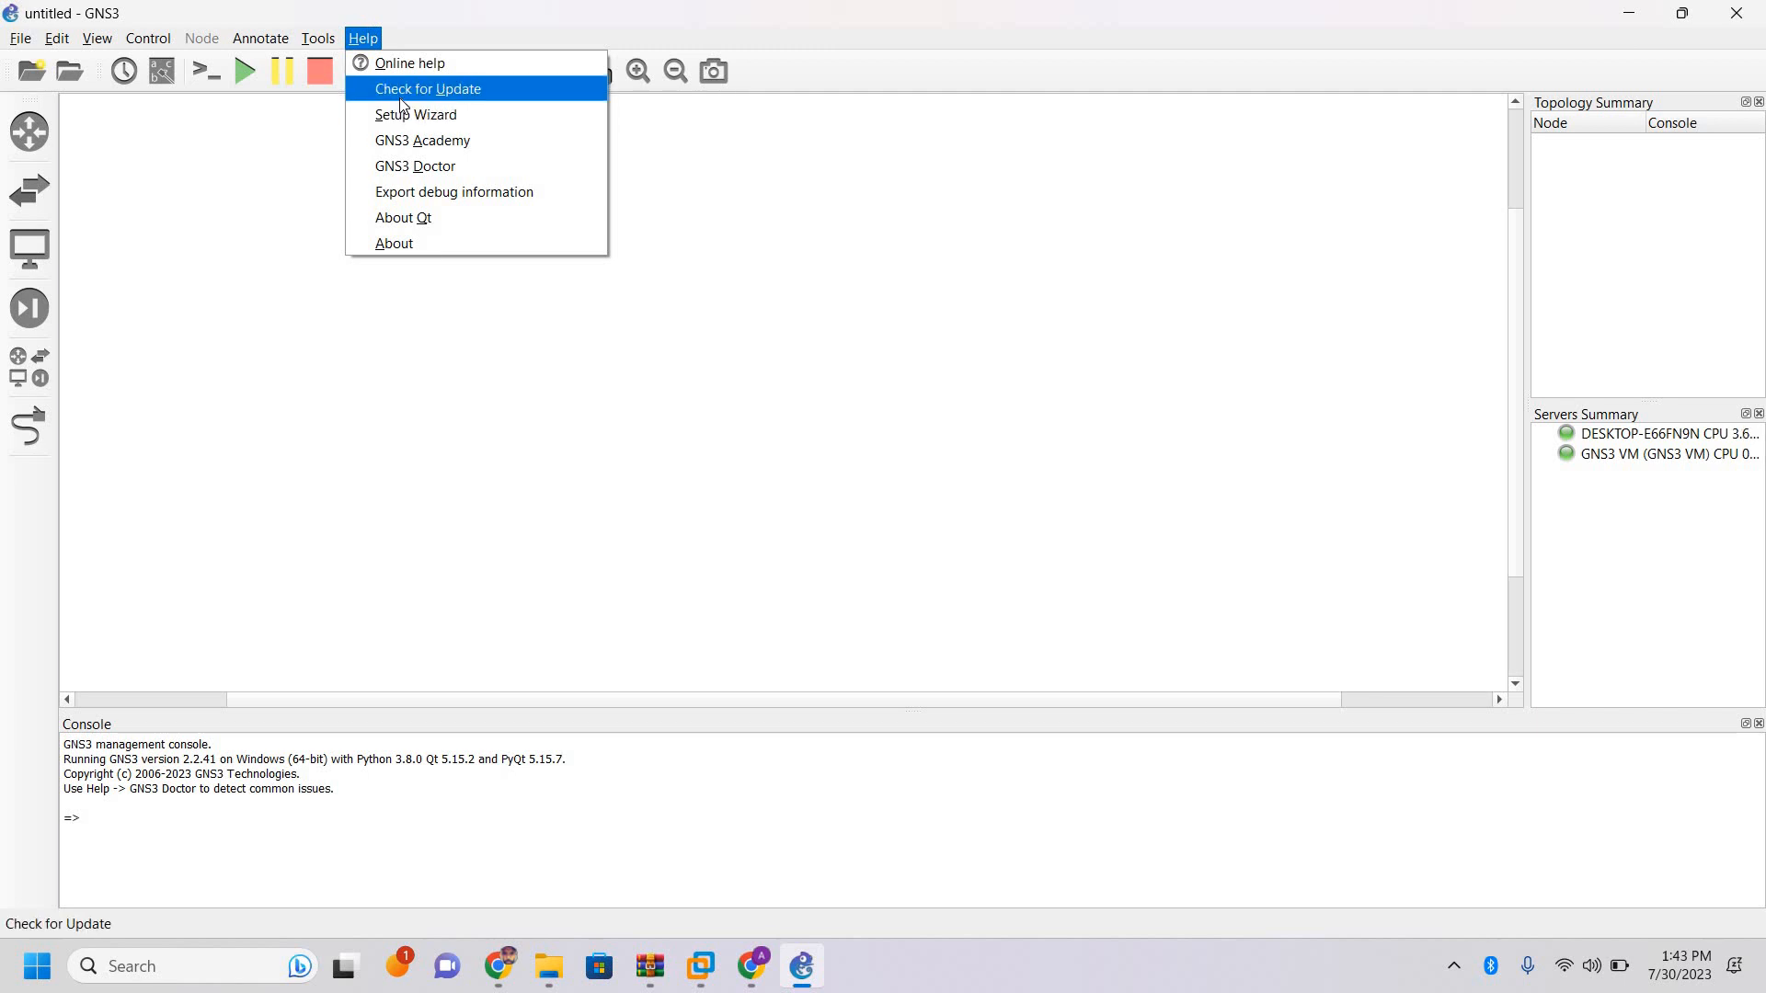
{"action": "mouse_move", "coordinate": [57, 37]}
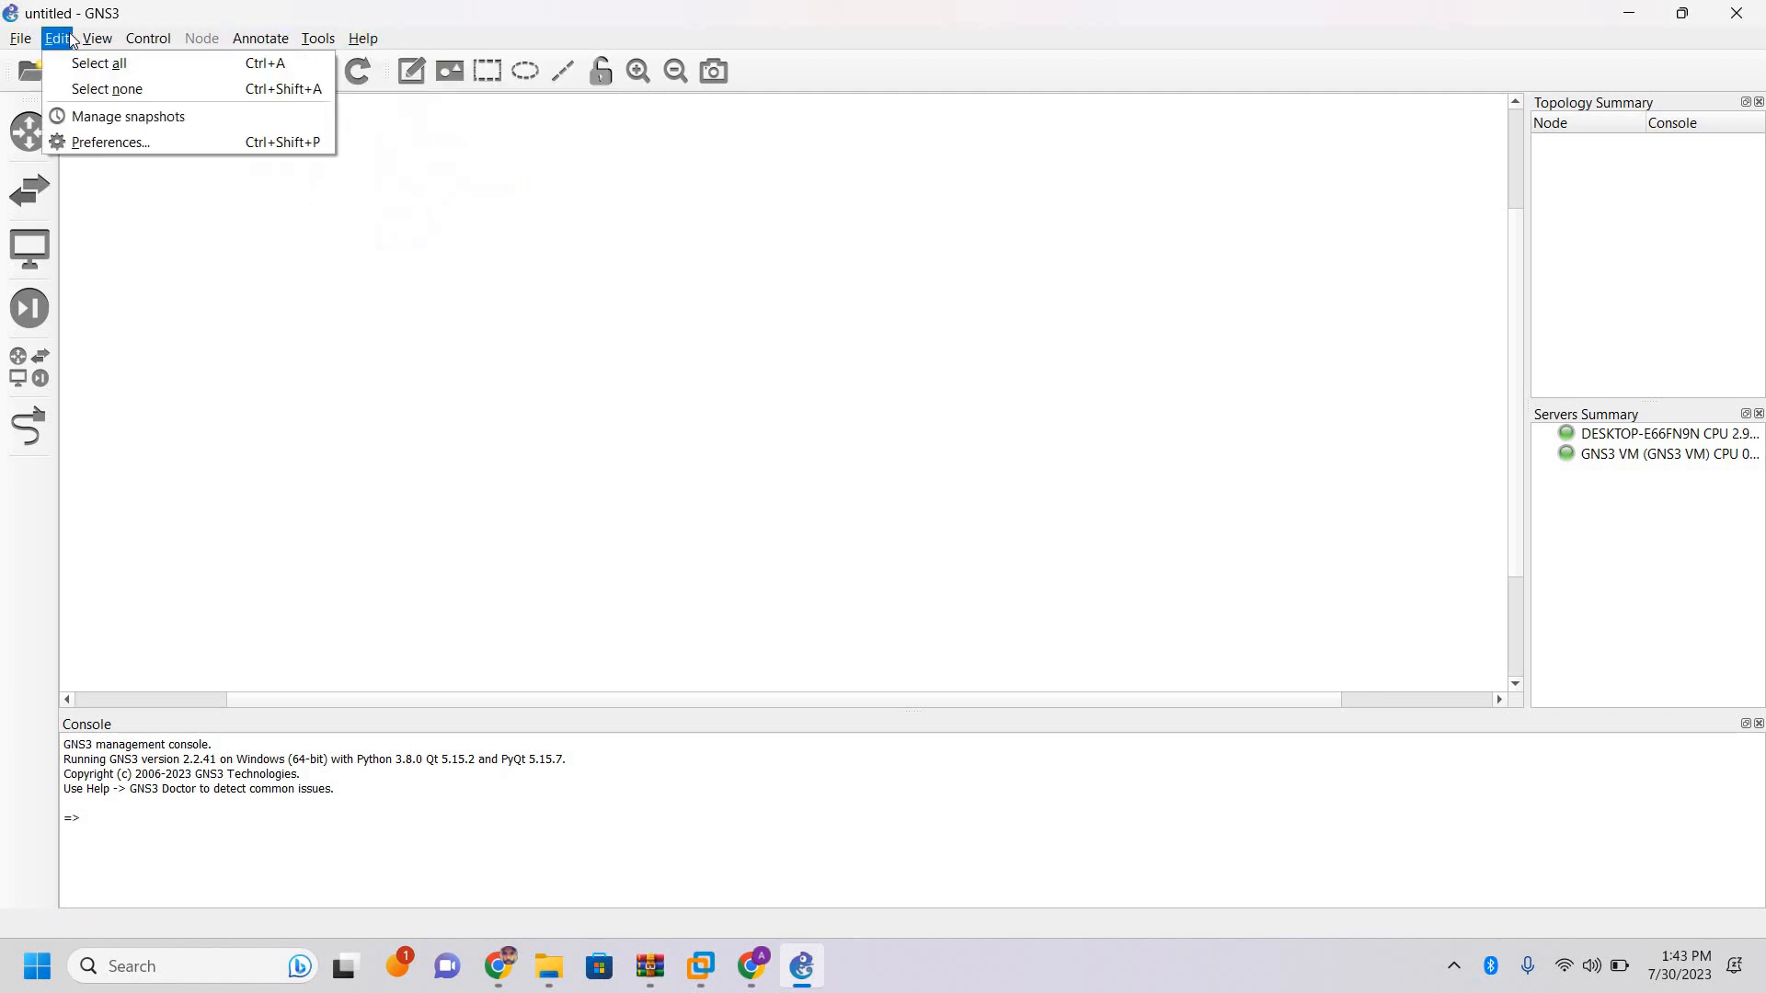
{"action": "left_click", "coordinate": [101, 144]}
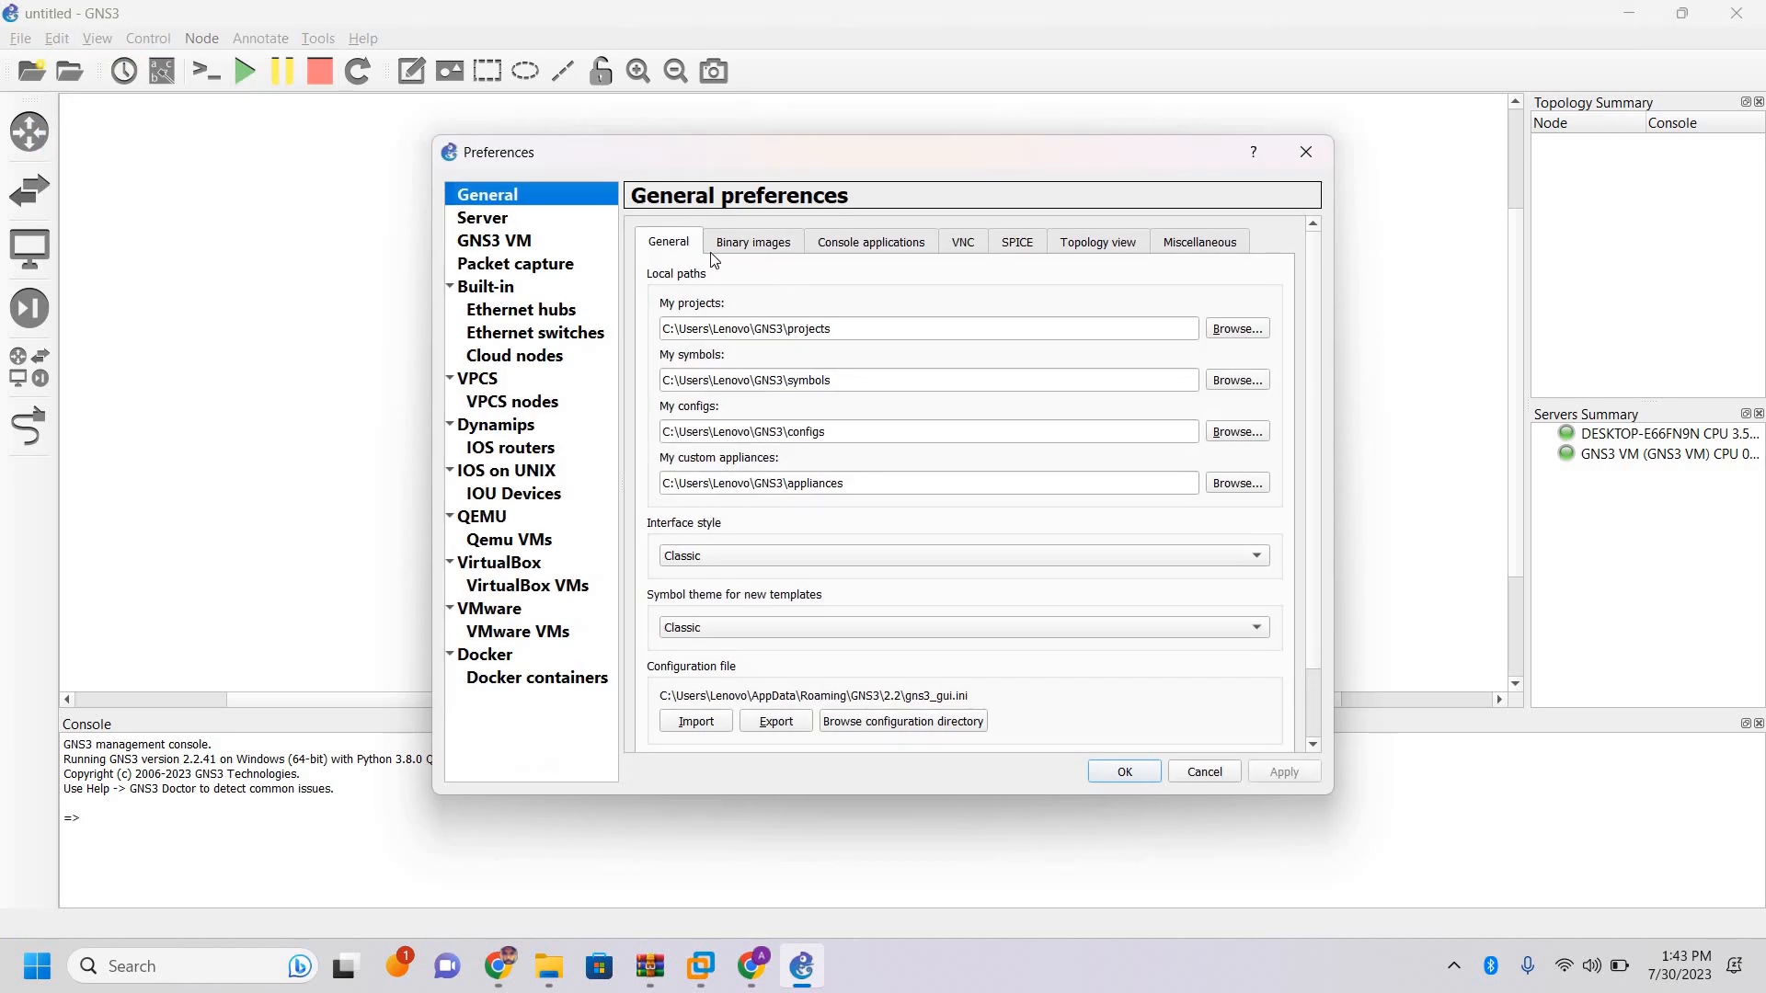
{"action": "left_click", "coordinate": [512, 242]}
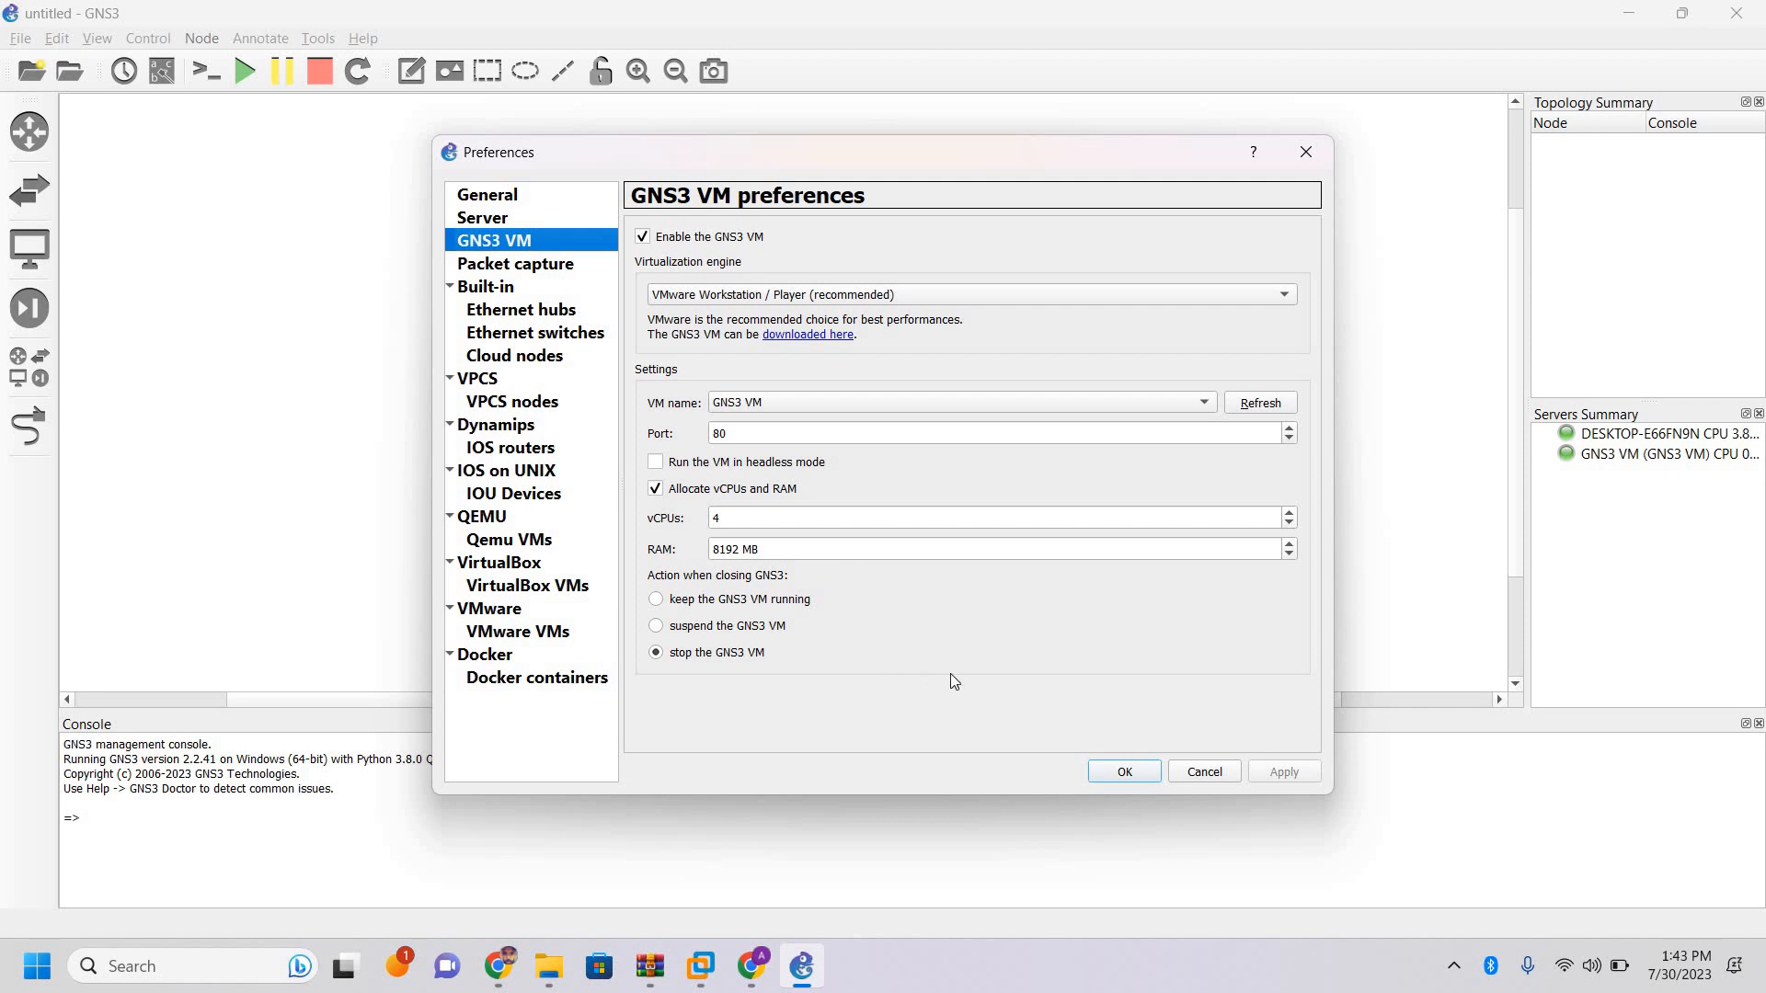
{"action": "left_click", "coordinate": [1124, 773]}
Show the hidden system tray icons to look at the background programs
{"action": "left_click", "coordinate": [1453, 966]}
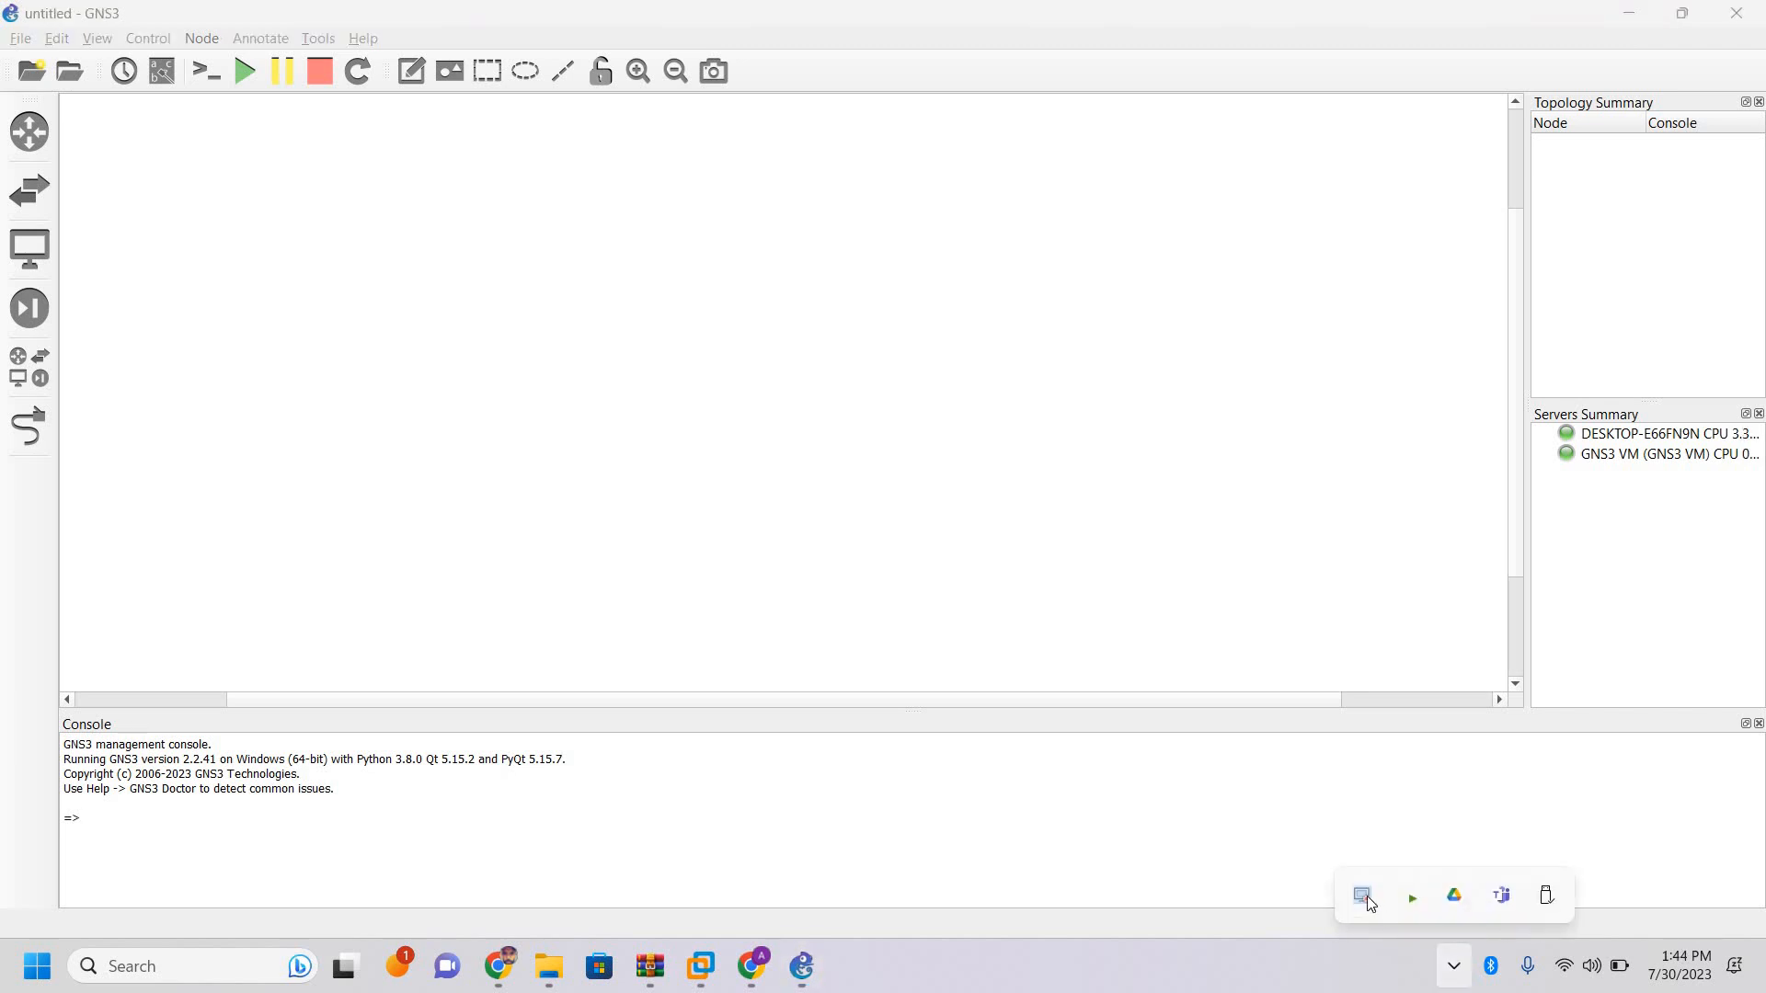